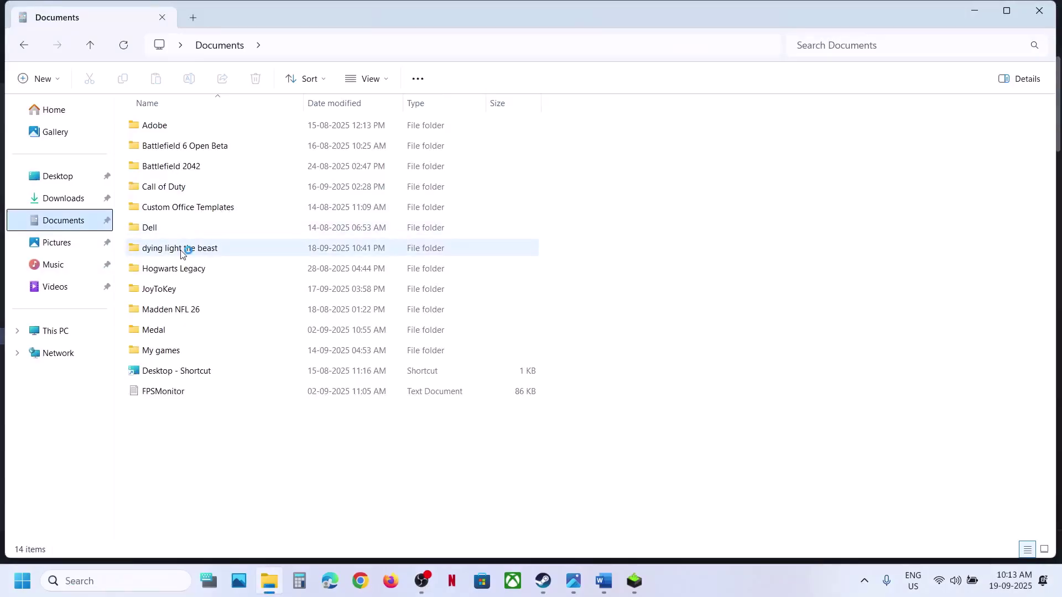
# Open the video file from the Documents folder path dying light the beast\out\settings in Notepad
pyautogui.doubleClick(183, 249)
pyautogui.doubleClick(149, 127)
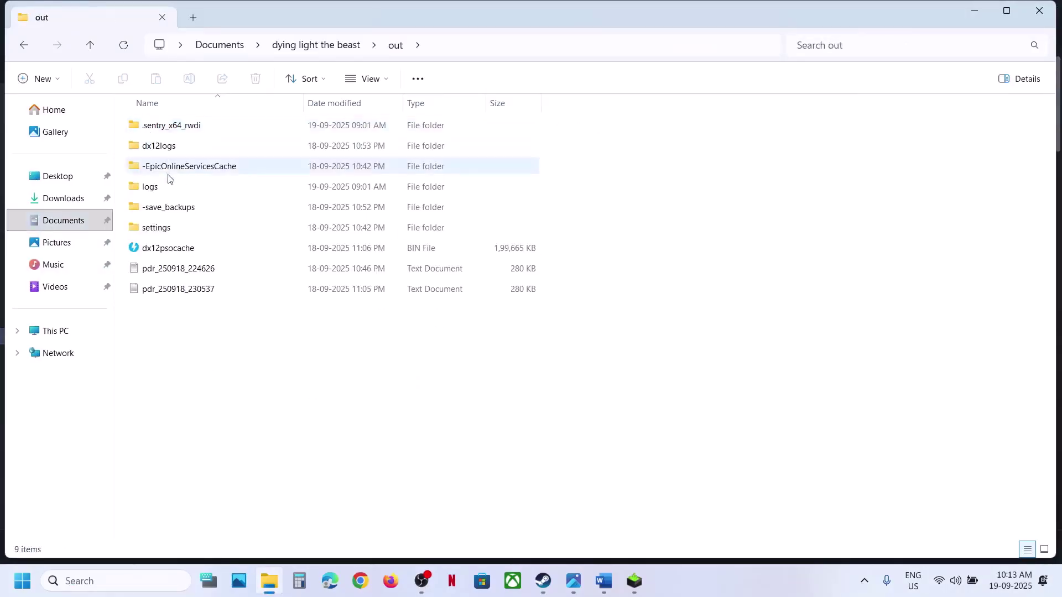
pyautogui.doubleClick(183, 226)
pyautogui.click(171, 148)
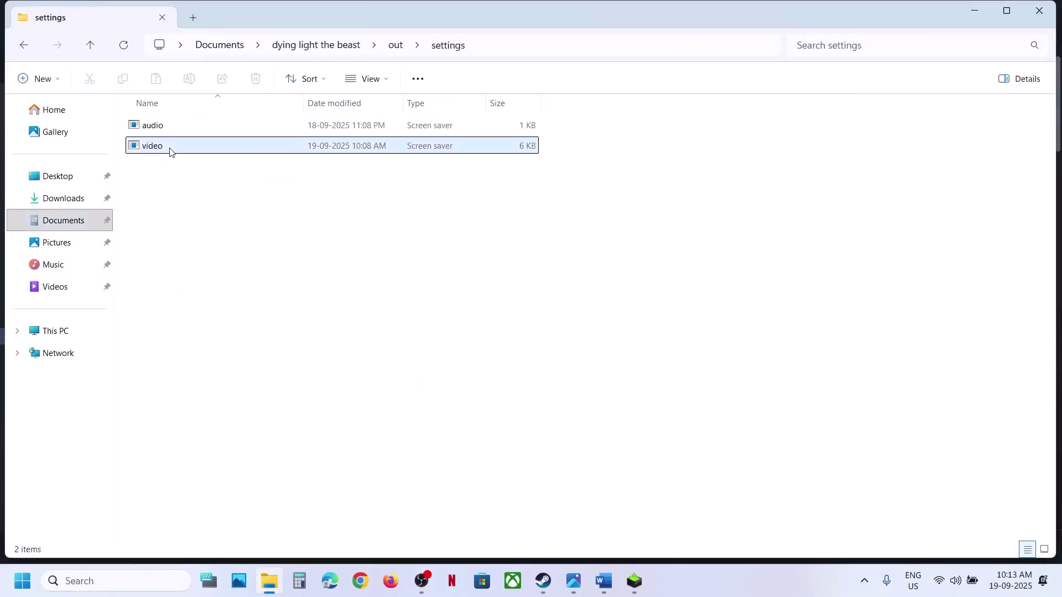
pyautogui.rightClick(165, 150)
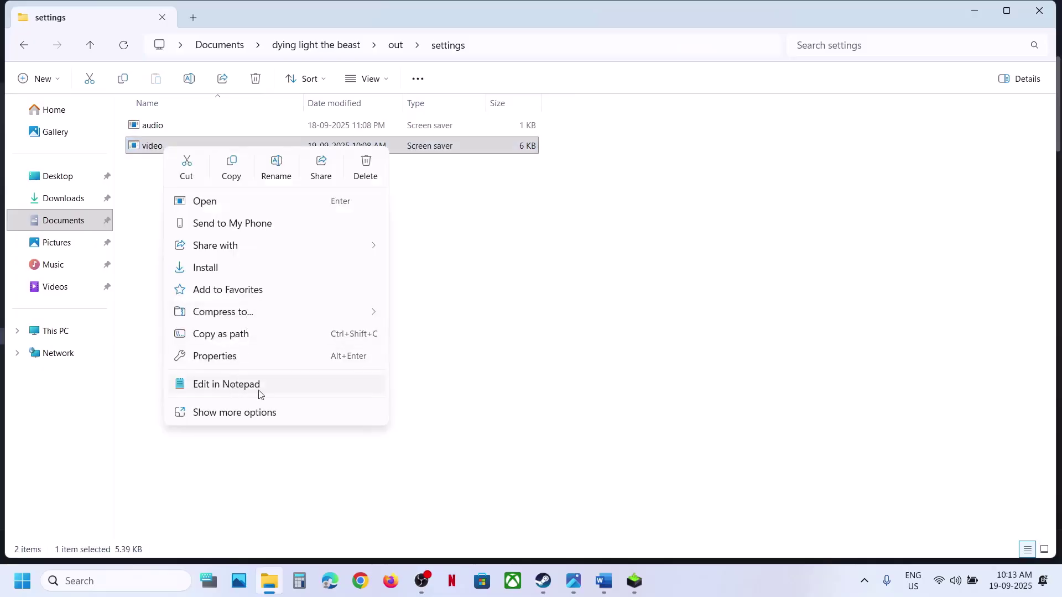
pyautogui.click(256, 387)
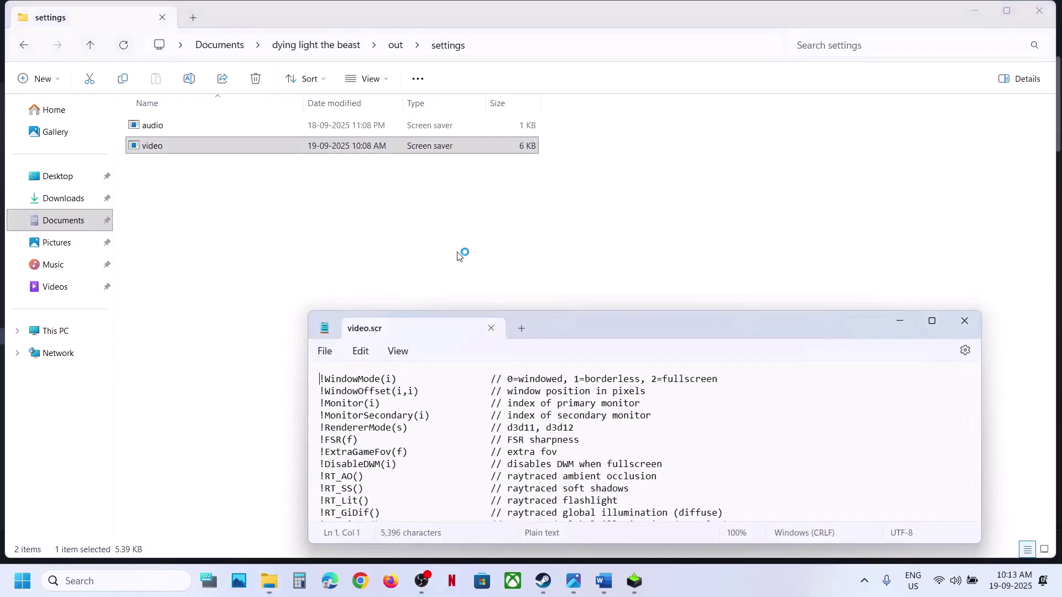
# Set the RendererMode value in video.scr to "d3d12"
pyautogui.scroll(-13, 498, 420)
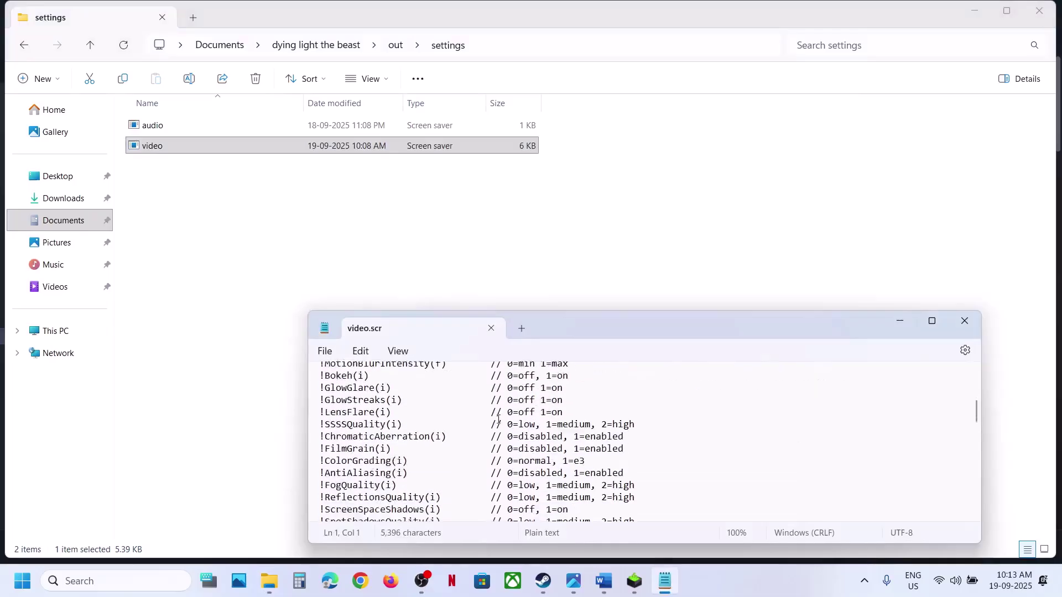
pyautogui.scroll(-8, 499, 419)
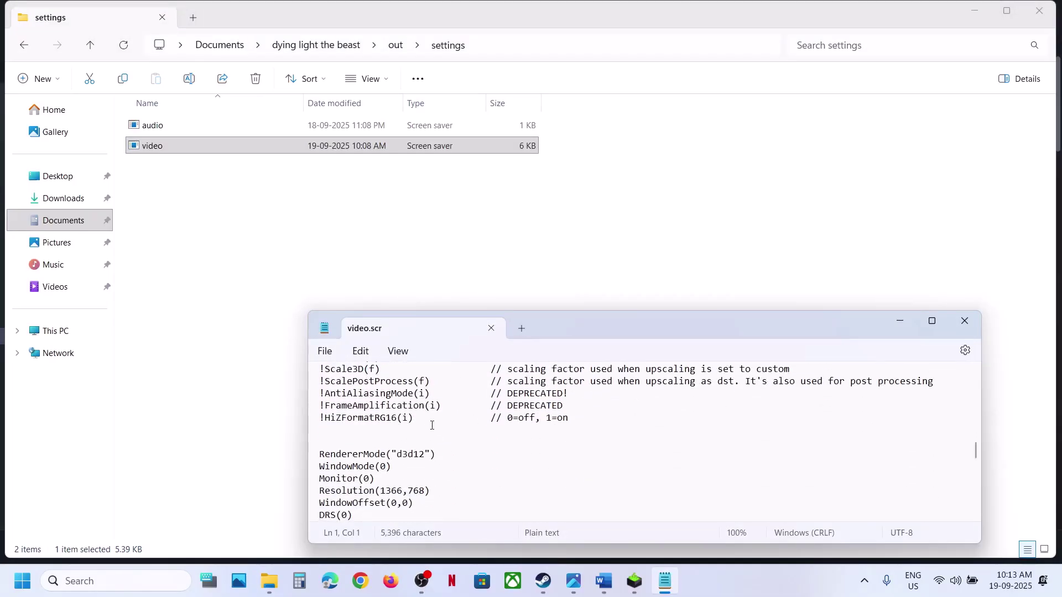
pyautogui.click(424, 454)
pyautogui.press('BackSpace')
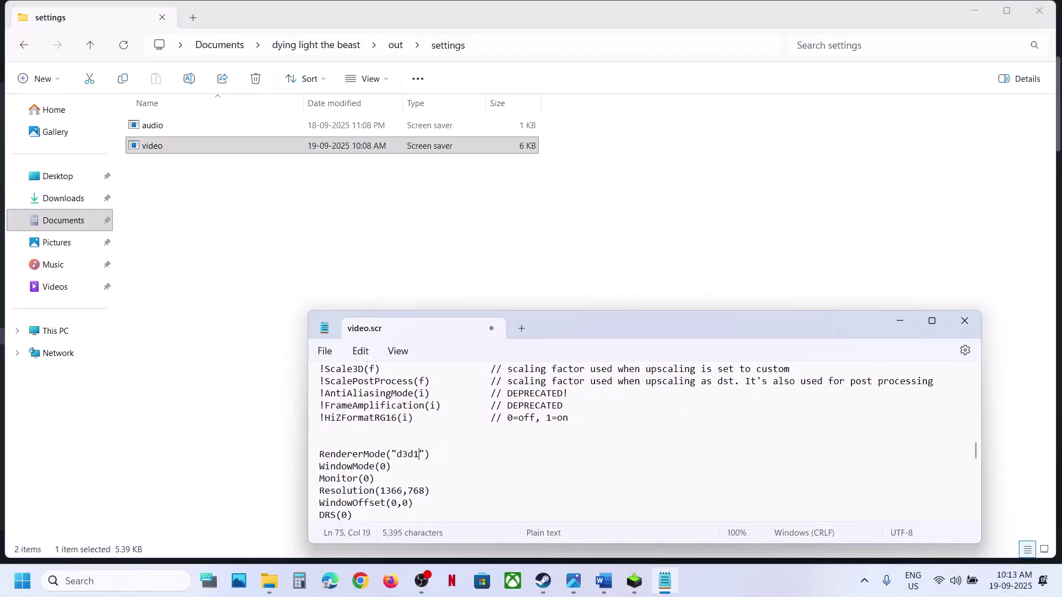
pyautogui.write('1')
pyautogui.press('BackSpace')
pyautogui.write('2')
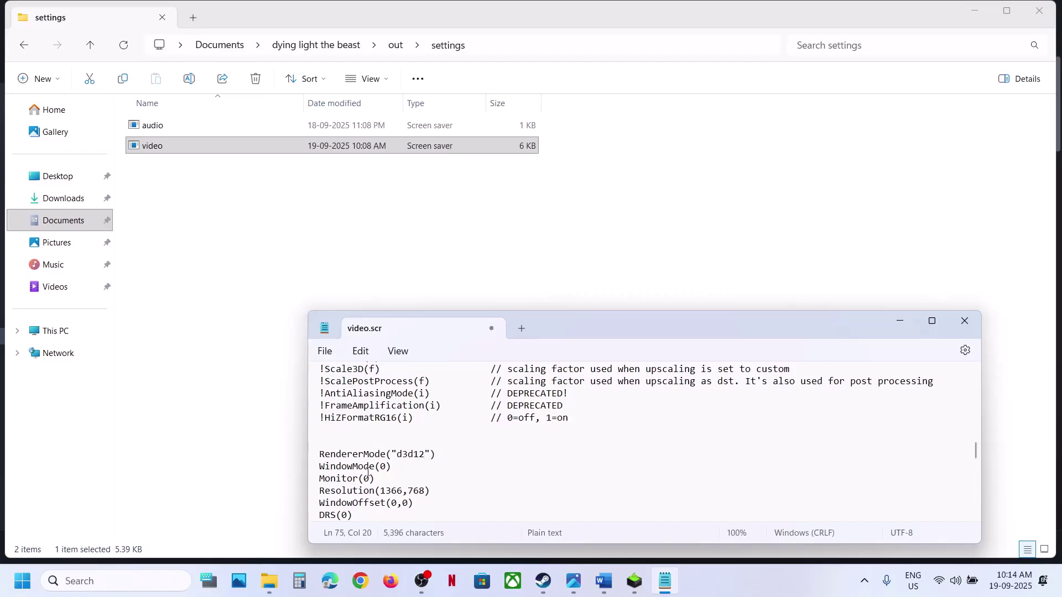
# Select the WindowMode value, then save video.scr and close Notepad
pyautogui.moveTo(339, 468); pyautogui.dragTo(388, 468)
pyautogui.click(381, 468)
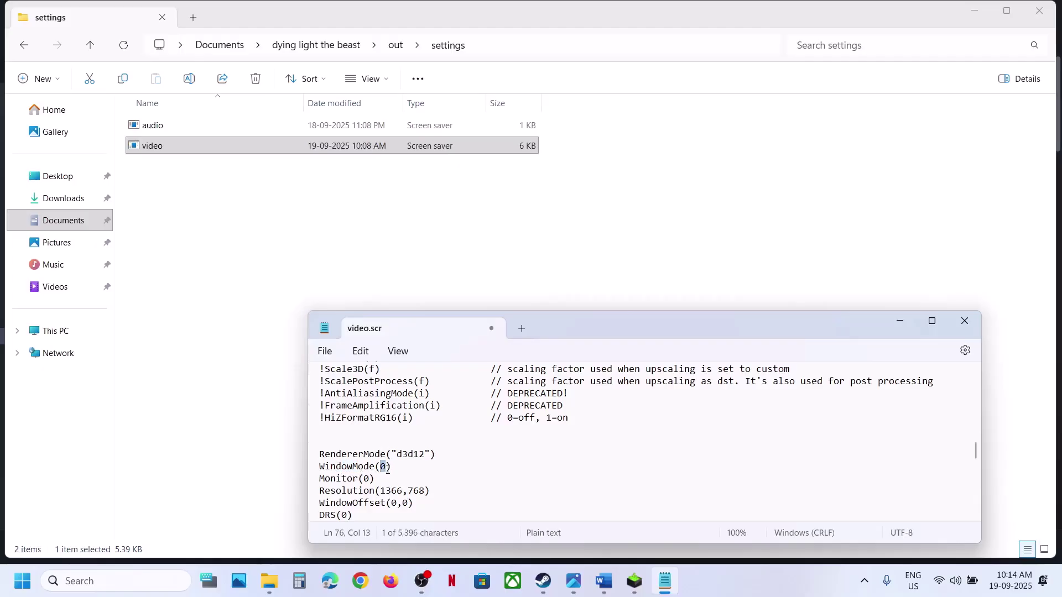
pyautogui.click(335, 357)
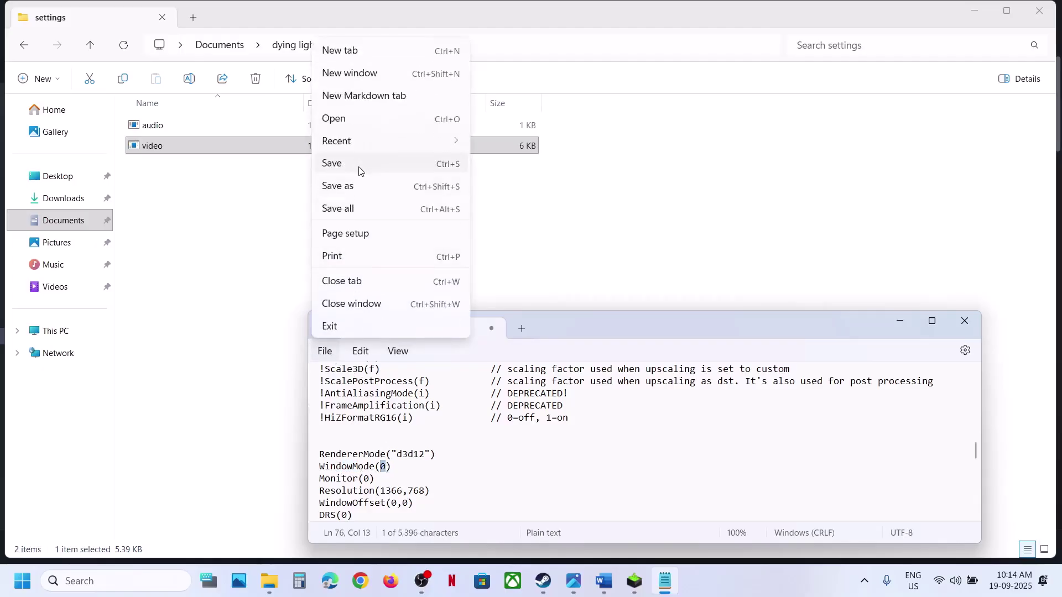
pyautogui.click(354, 168)
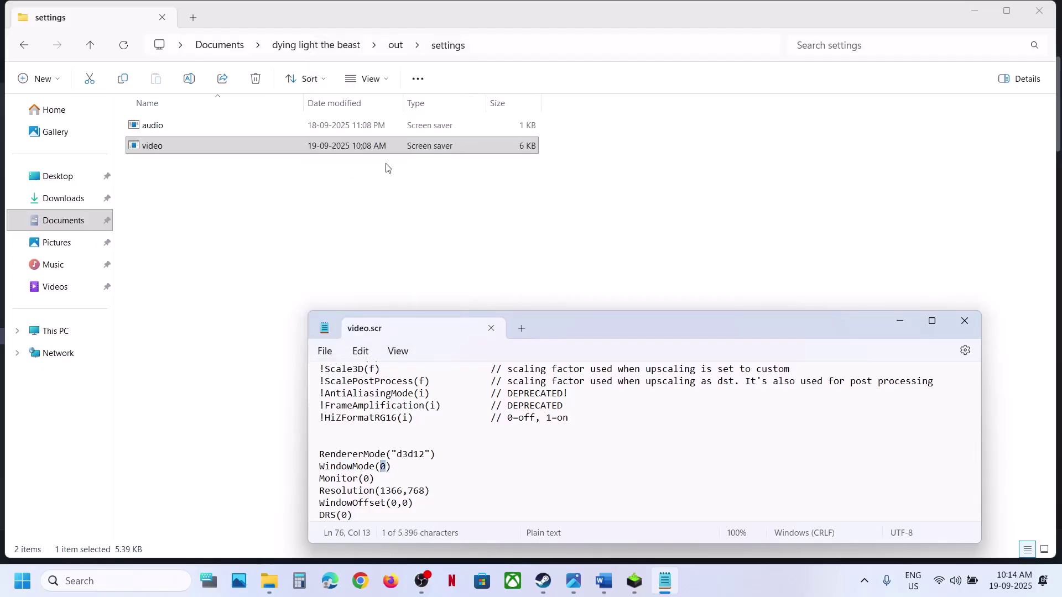
pyautogui.click(965, 321)
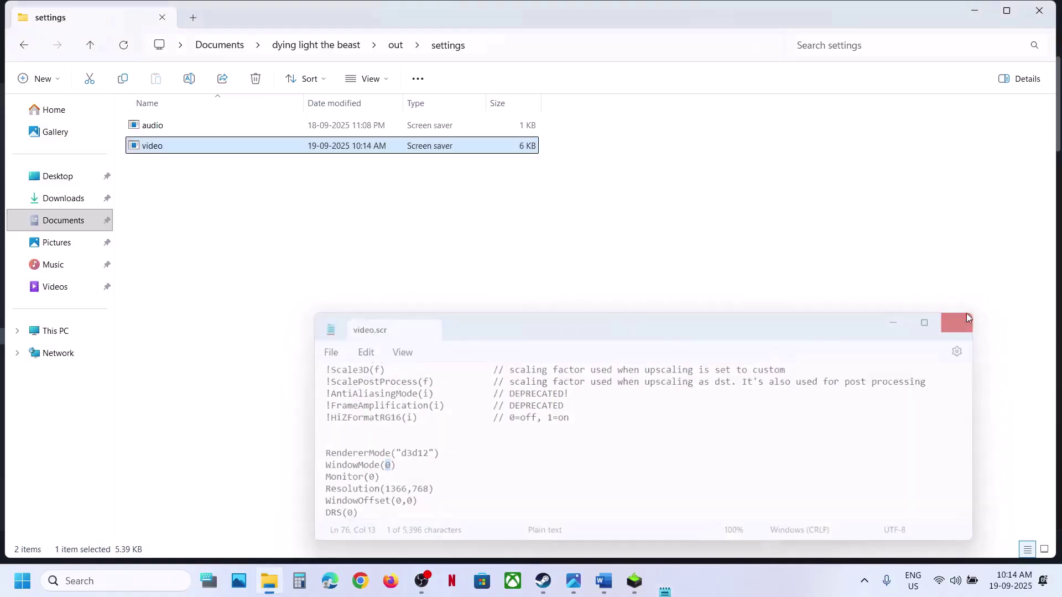
# Make the video file read-only in its properties and apply the change
pyautogui.rightClick(197, 148)
pyautogui.click(263, 354)
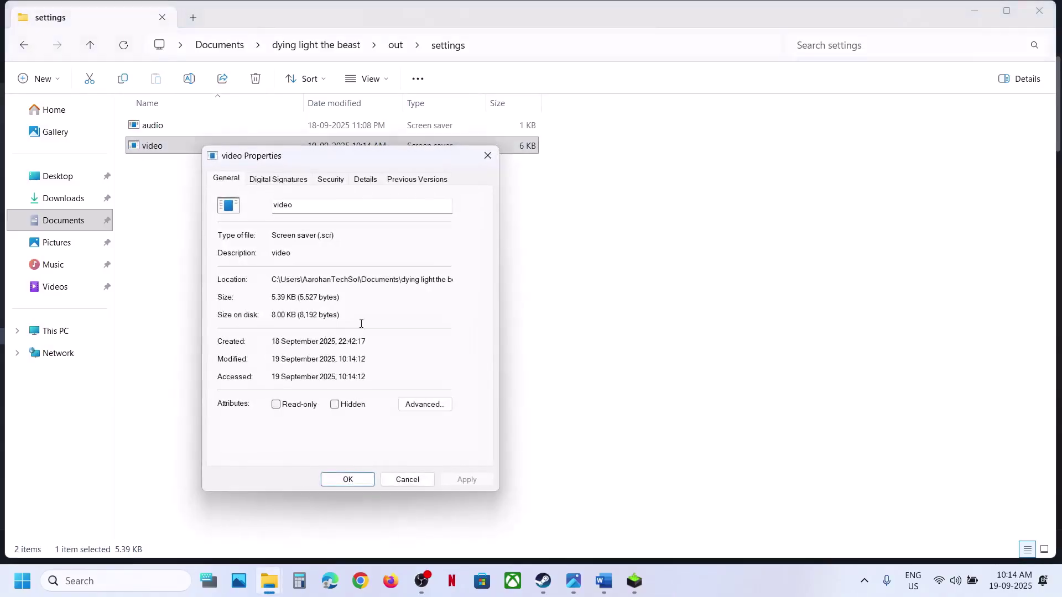
pyautogui.click(276, 405)
pyautogui.click(448, 479)
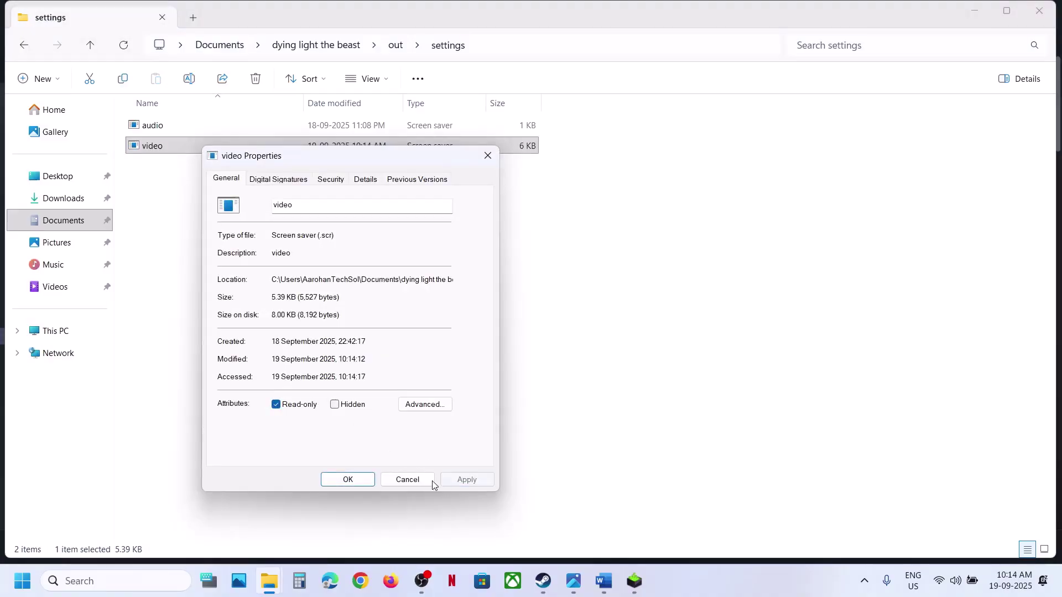
pyautogui.click(367, 480)
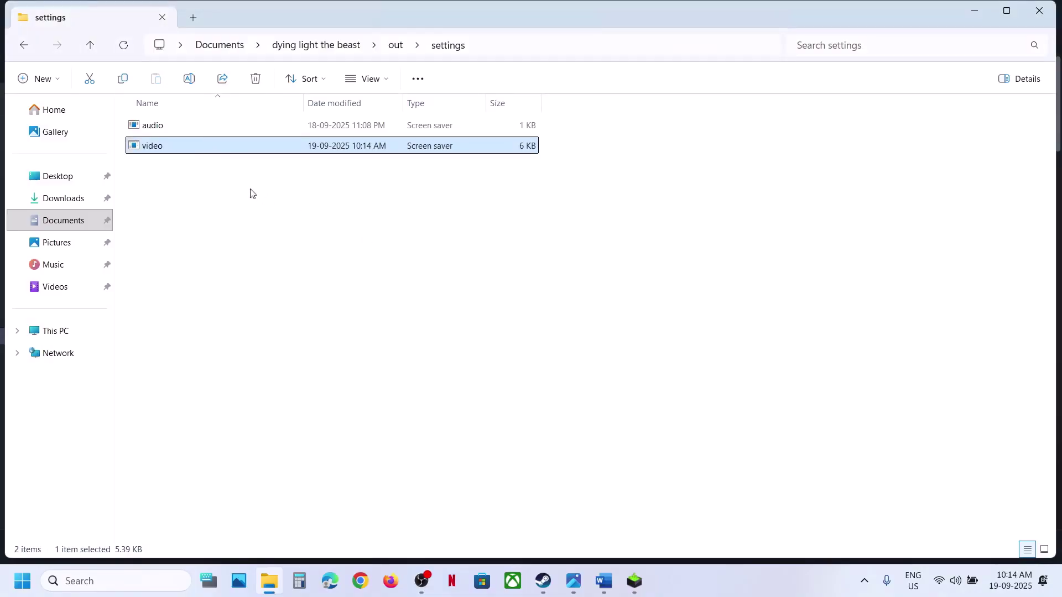
# Review the video file's attributes in its properties and close them
pyautogui.click(547, 587)
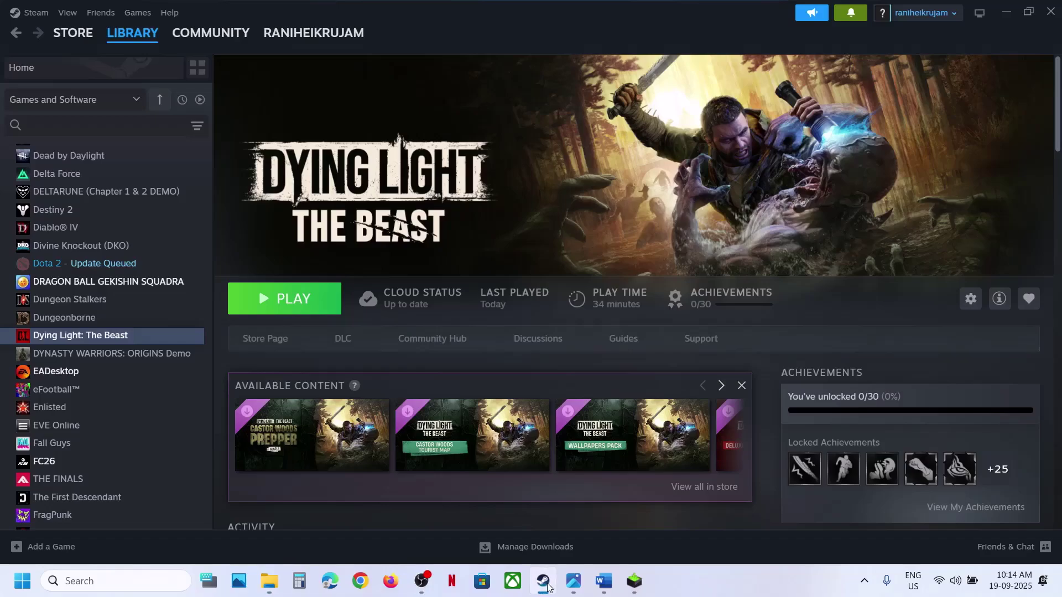
pyautogui.click(547, 587)
pyautogui.rightClick(173, 147)
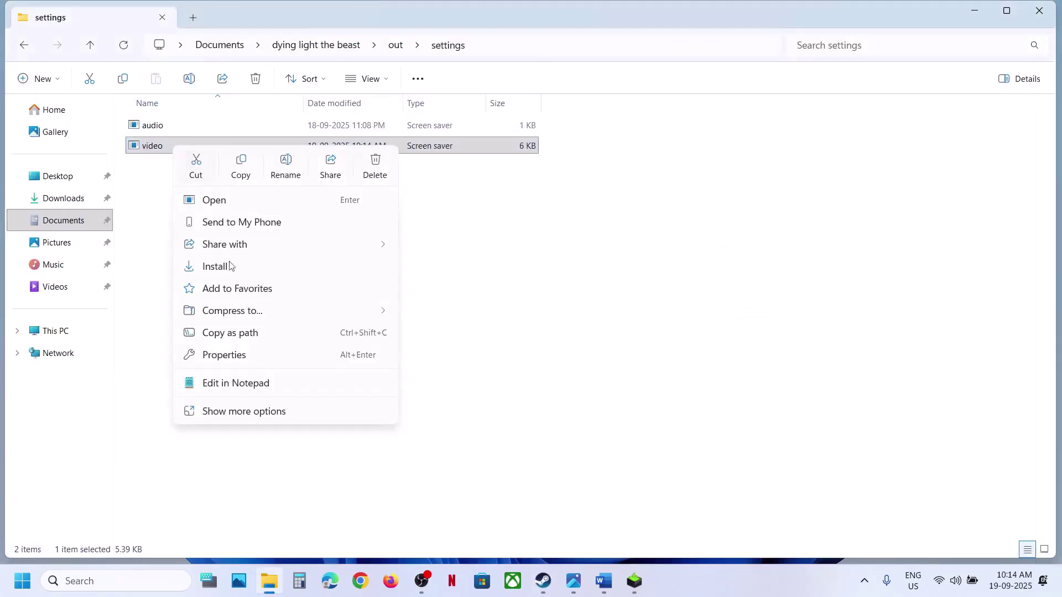
pyautogui.click(244, 357)
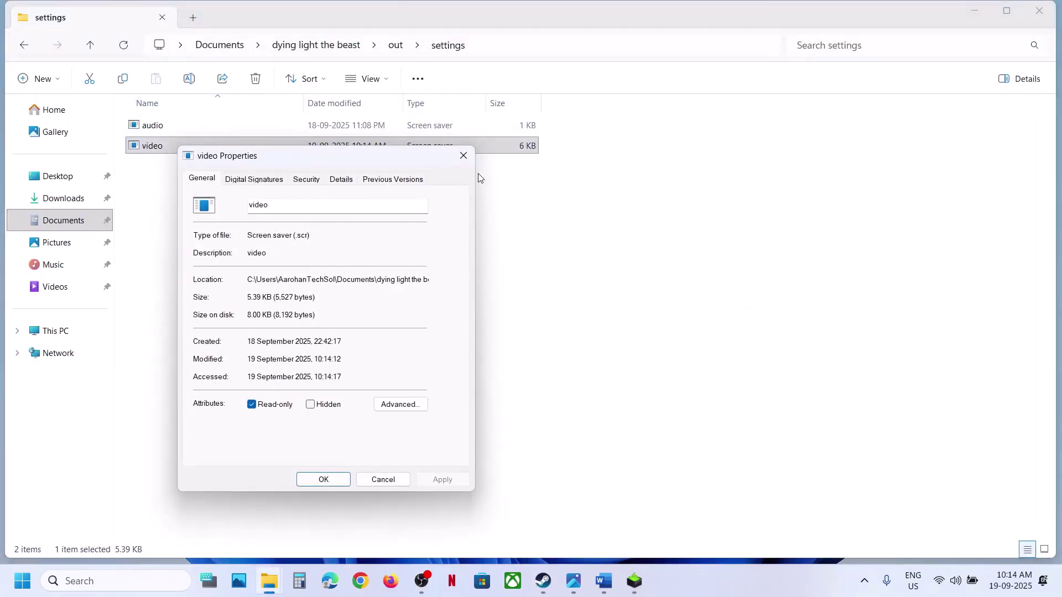
pyautogui.click(463, 155)
# Reopen the video file in Notepad and change its RendererMode value to "d3d11"
pyautogui.rightClick(198, 148)
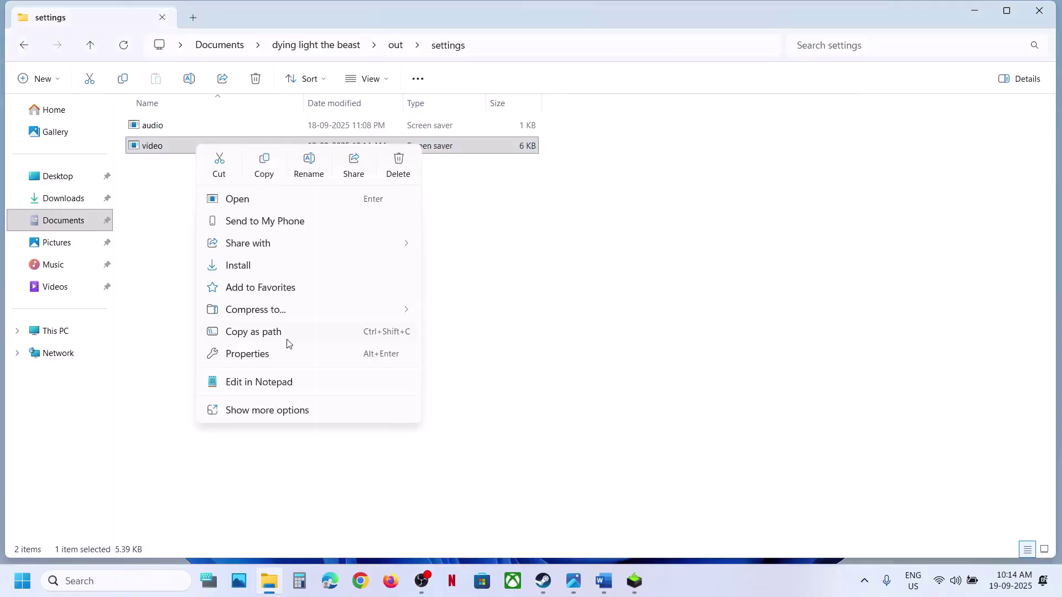
pyautogui.click(277, 383)
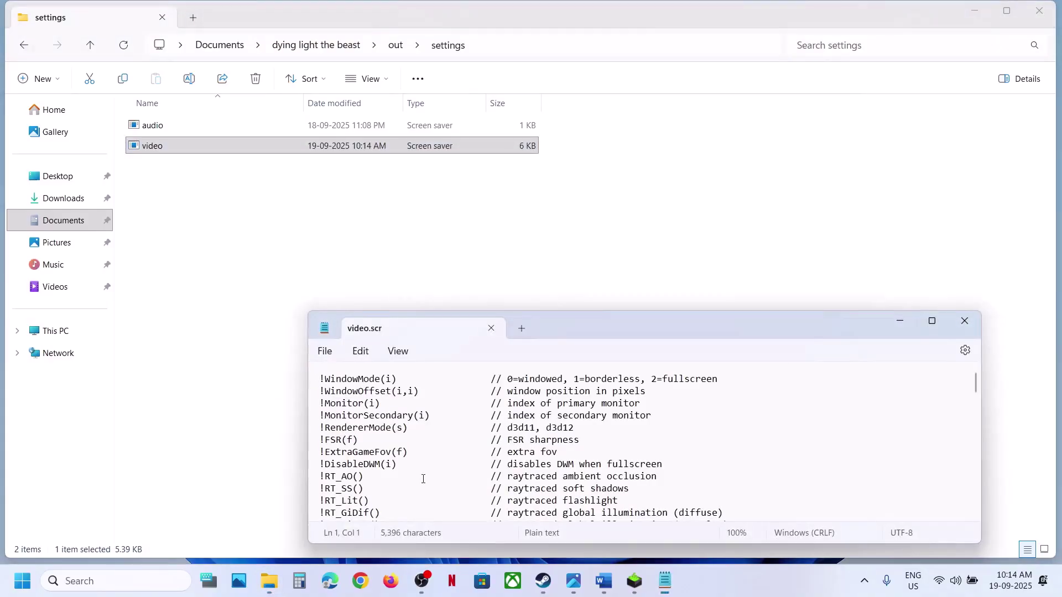
pyautogui.scroll(-5, 423, 480)
pyautogui.scroll(-15, 423, 480)
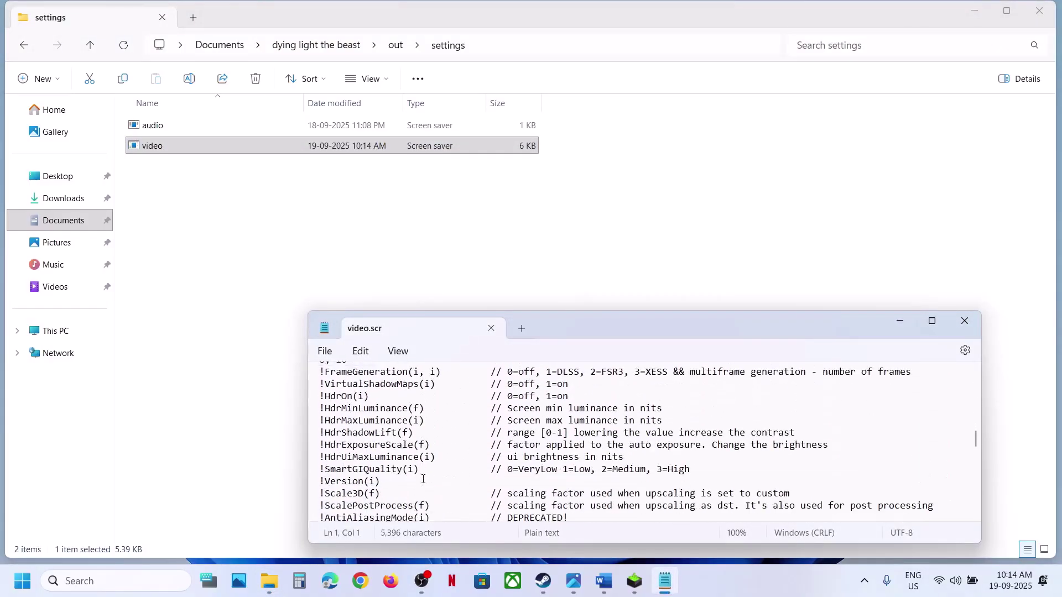
pyautogui.scroll(1, 423, 479)
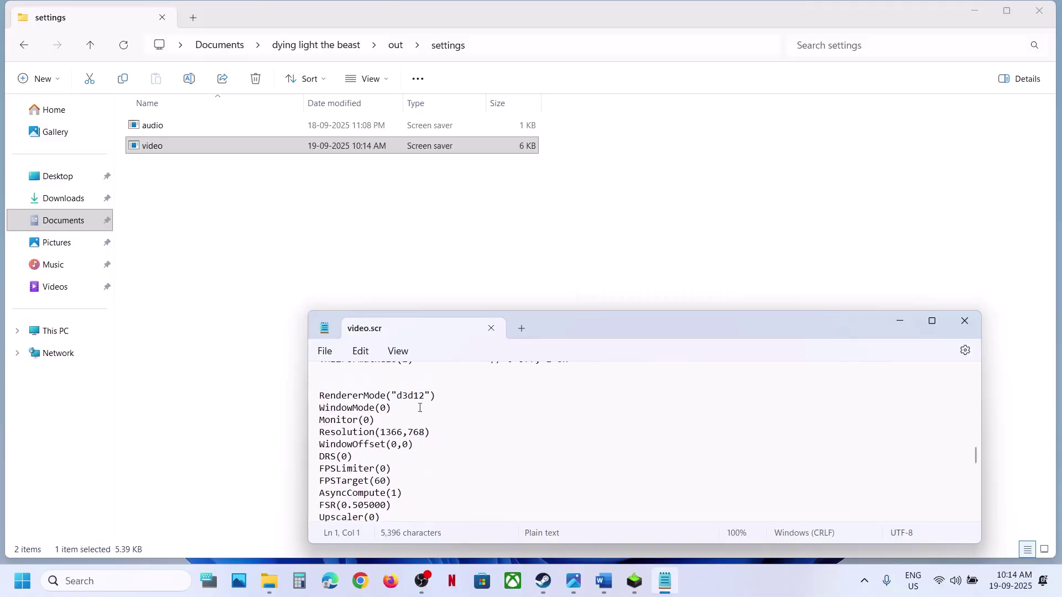
pyautogui.click(422, 396)
pyautogui.click(424, 396)
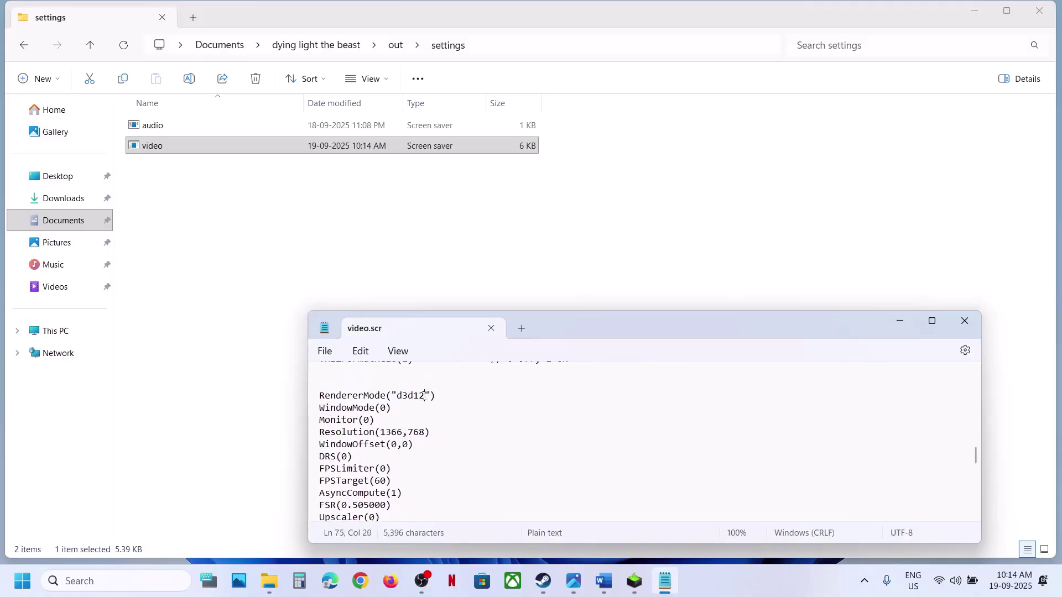
pyautogui.press('BackSpace')
pyautogui.write('1')
# Close video.scr without saving the RendererMode change
pyautogui.click(325, 352)
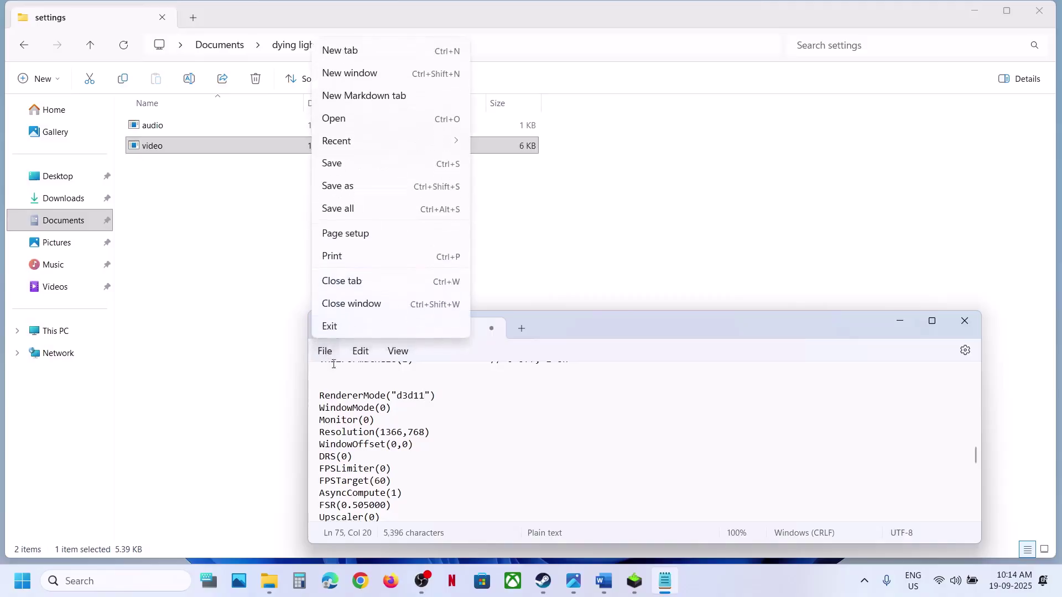
pyautogui.click(360, 352)
pyautogui.click(324, 352)
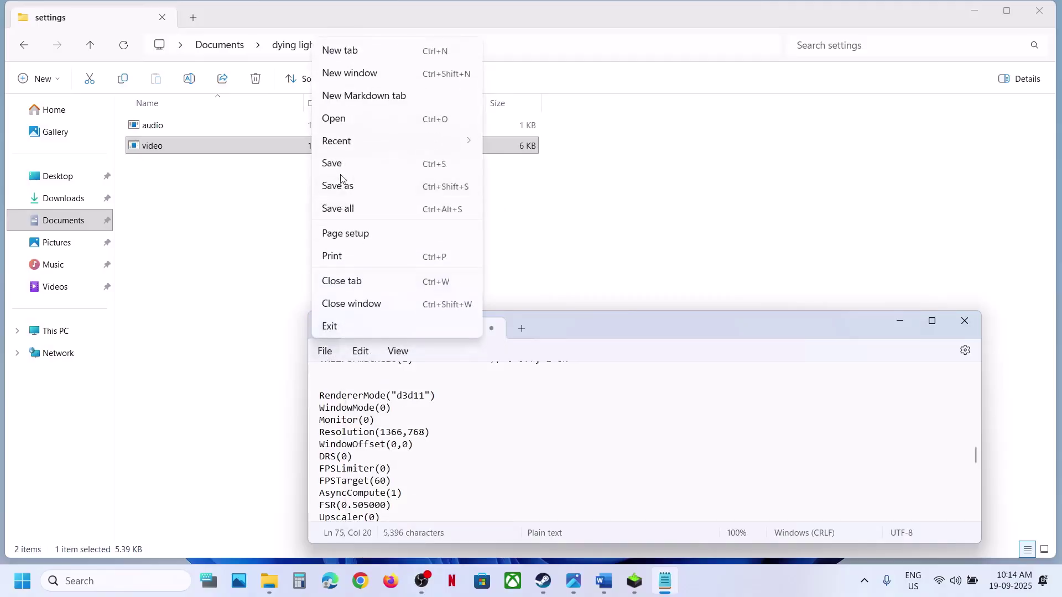
pyautogui.click(961, 324)
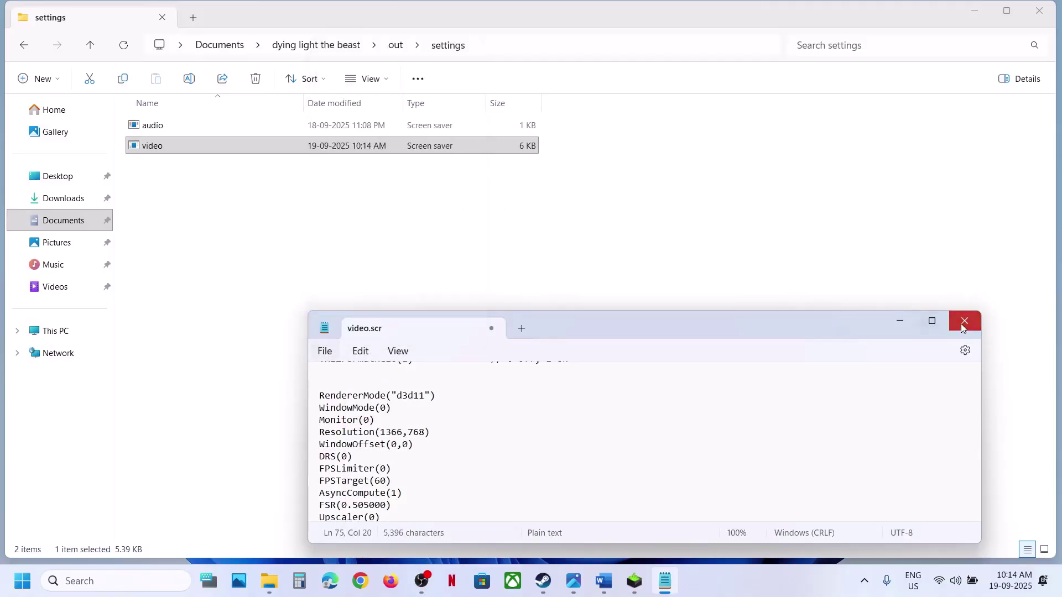
pyautogui.click(961, 324)
pyautogui.click(671, 473)
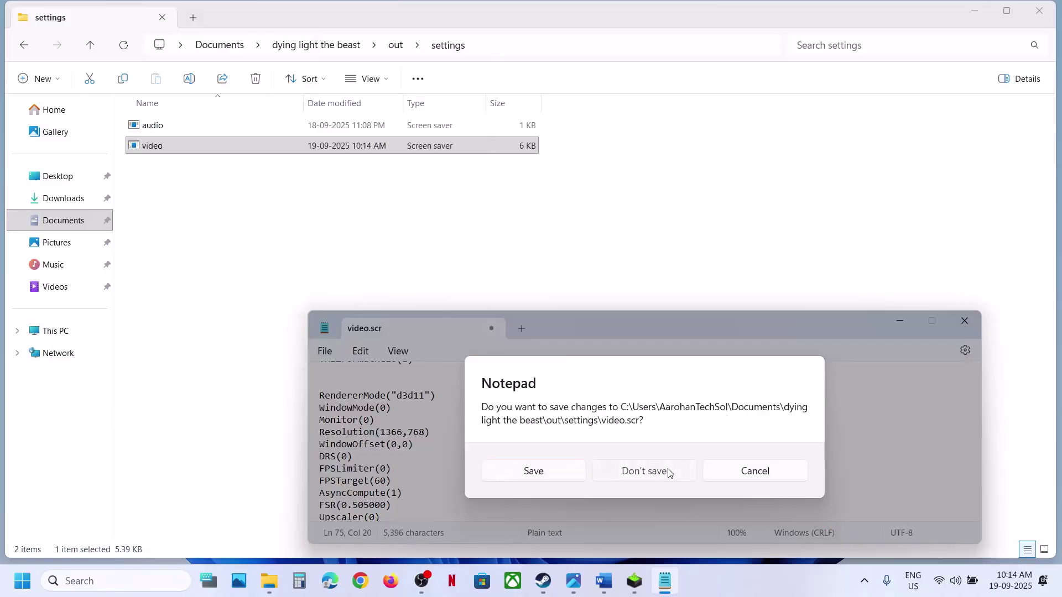
# Check the Read-only attribute in the video file's properties once more and close the dialog
pyautogui.rightClick(190, 147)
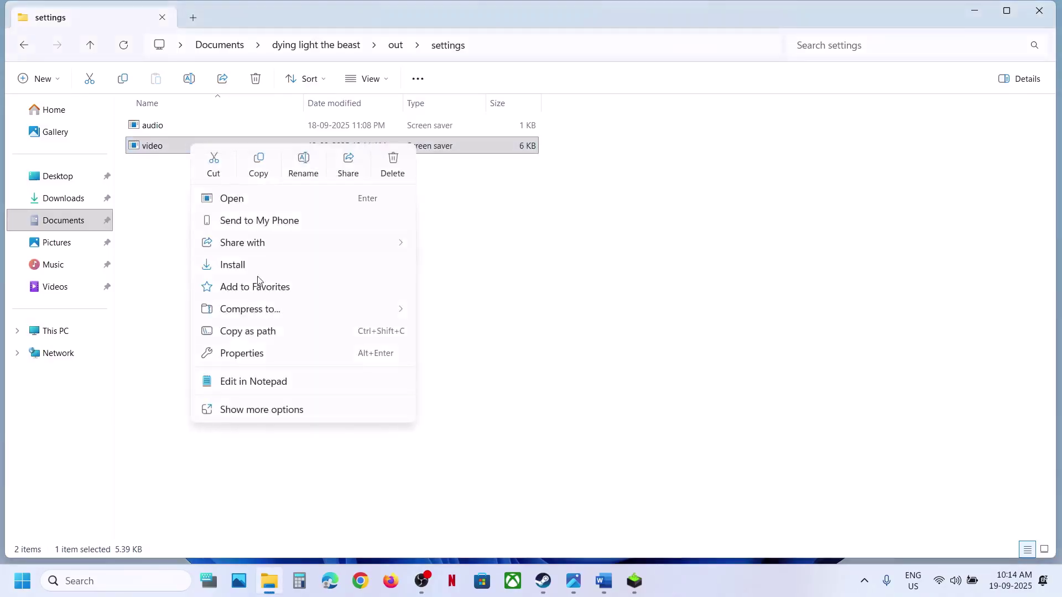
pyautogui.click(256, 351)
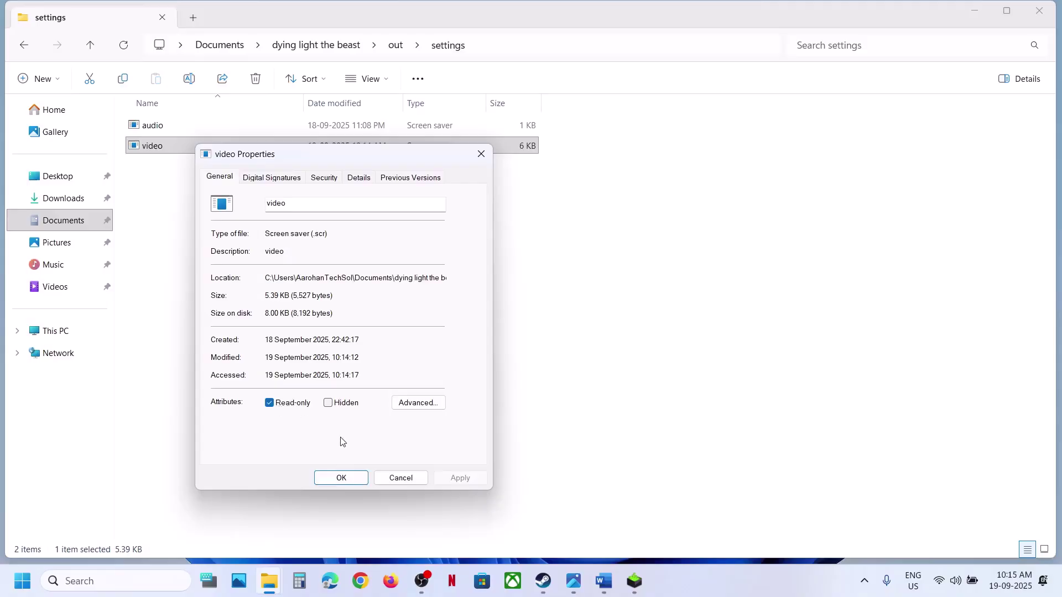
pyautogui.click(341, 478)
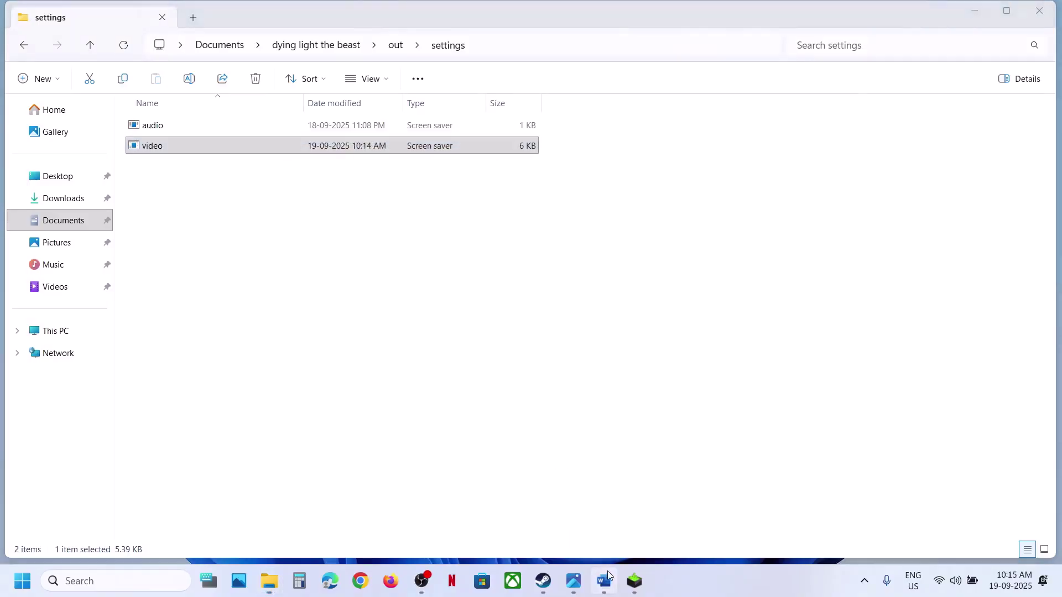
# Switch to the Word instructions and highlight the dx12/-dx11 launch options in Step 2
pyautogui.click(607, 575)
pyautogui.scroll(-2, 390, 307)
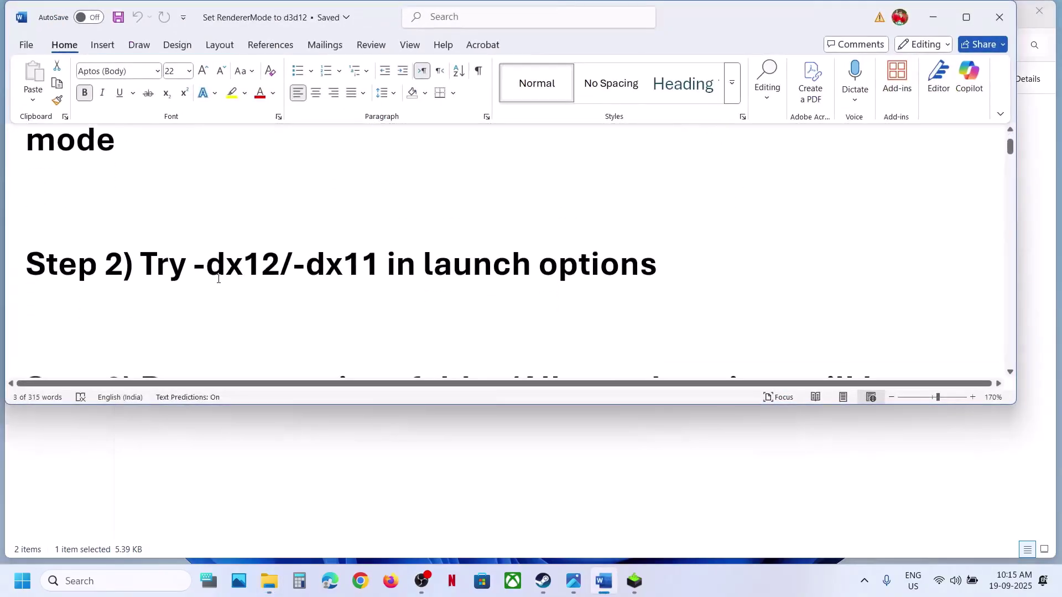
pyautogui.moveTo(208, 270); pyautogui.dragTo(336, 277)
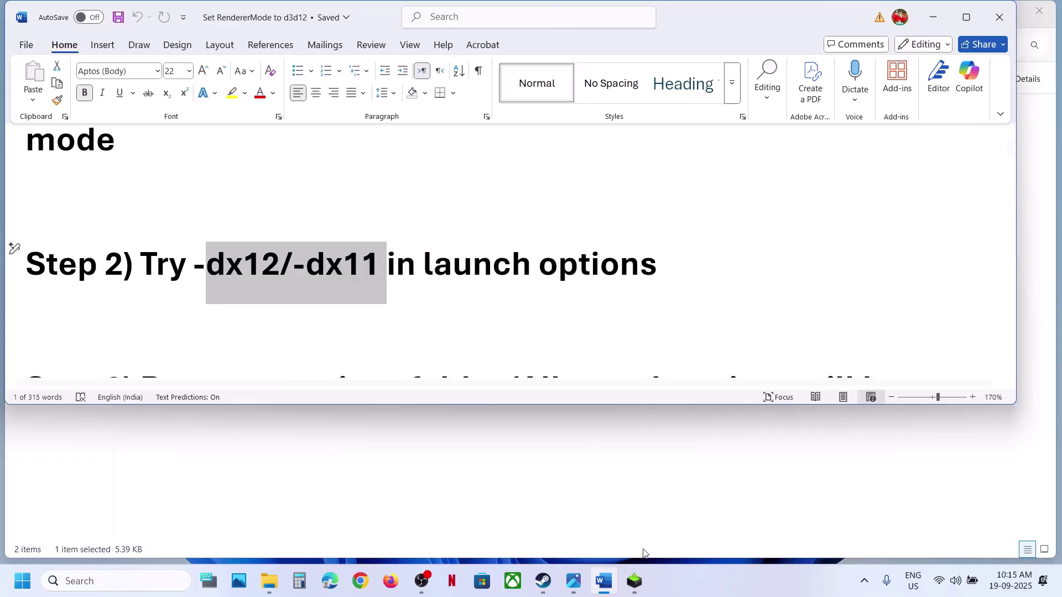
# Switch to Steam and set the launch options in Dying Light: The Beast's properties to -dx12
pyautogui.click(541, 591)
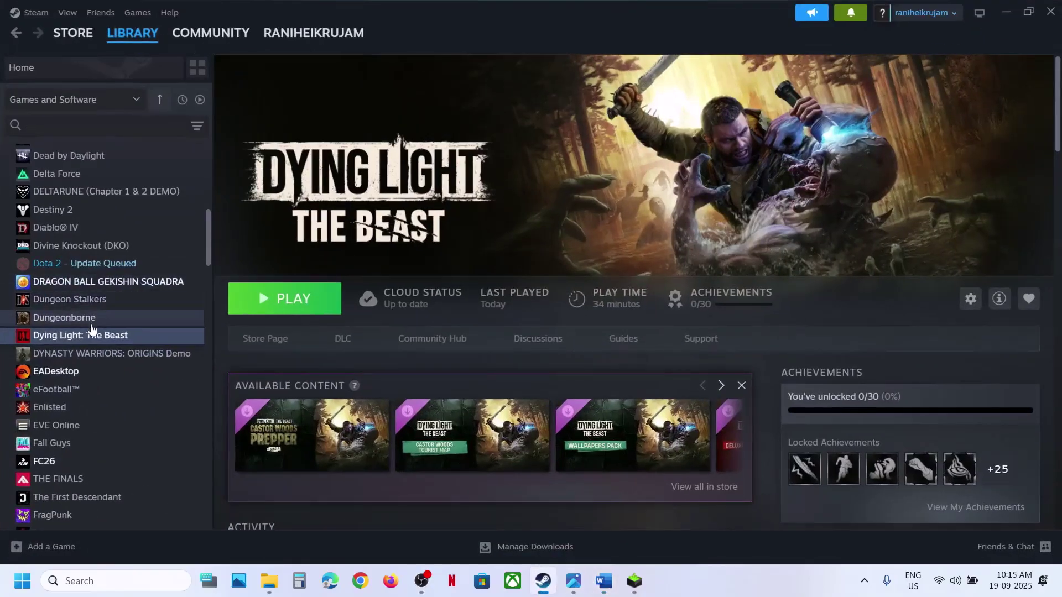
pyautogui.rightClick(89, 332)
pyautogui.click(86, 334)
pyautogui.rightClick(85, 333)
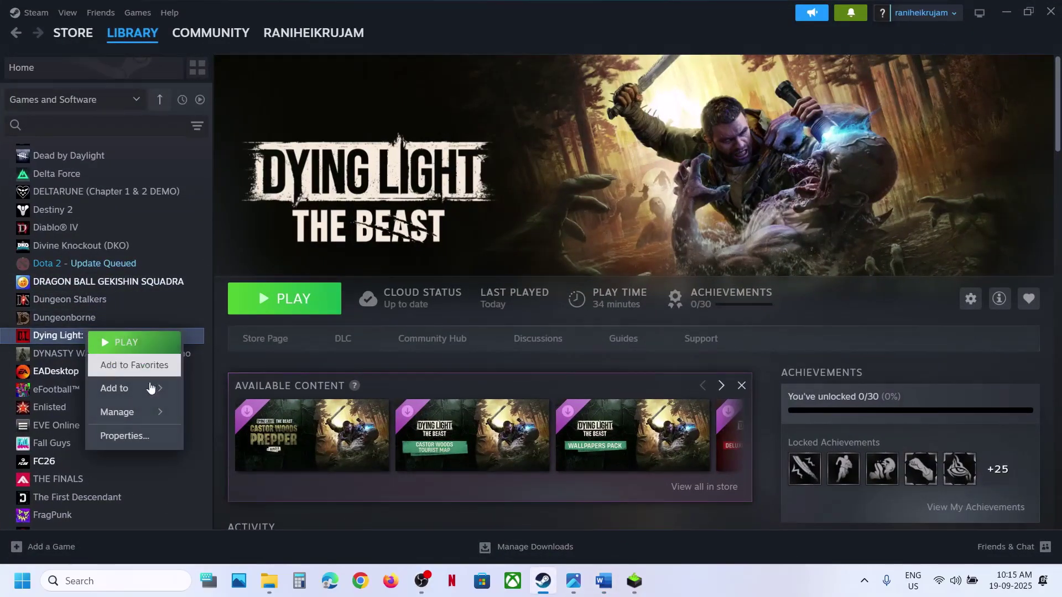
pyautogui.click(142, 437)
pyautogui.click(439, 374)
pyautogui.moveTo(438, 374); pyautogui.dragTo(380, 383)
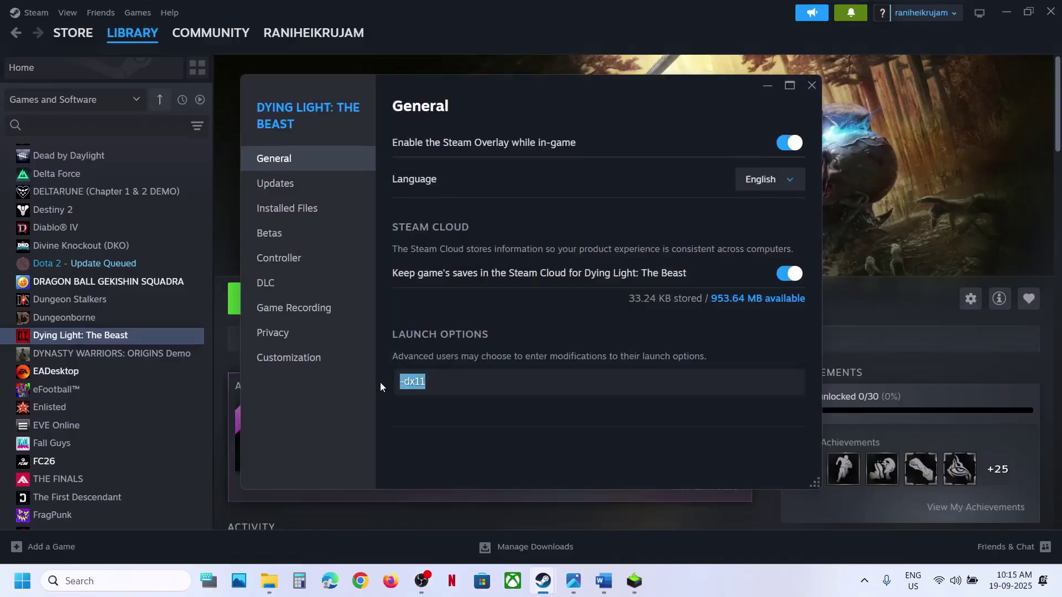
pyautogui.write('-dx12')
pyautogui.click(812, 85)
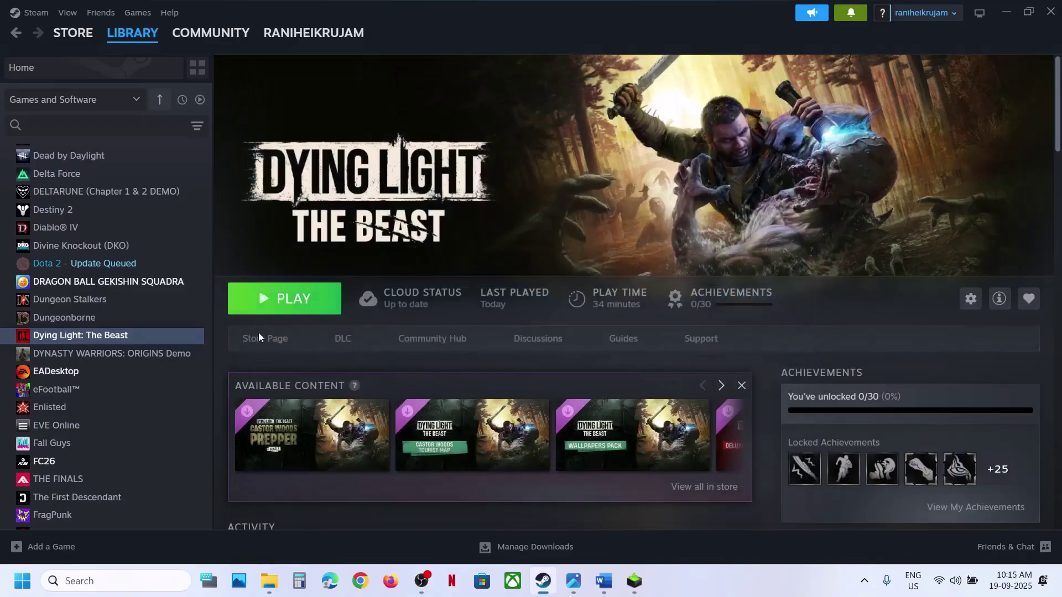
# Reopen the properties of Dying Light: The Beast, clear its launch options and close the dialog
pyautogui.rightClick(160, 340)
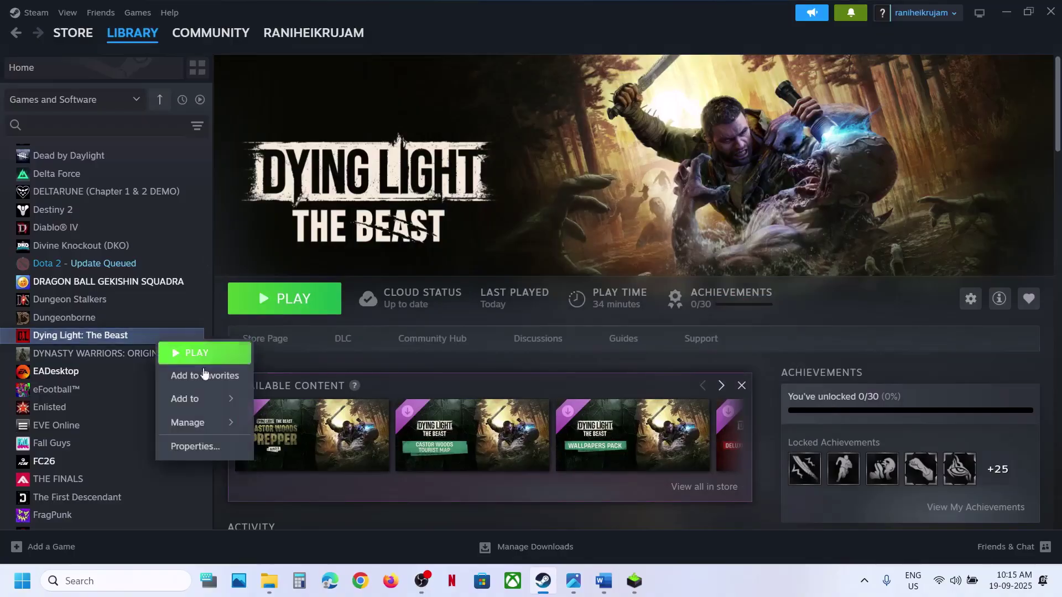
pyautogui.click(211, 445)
pyautogui.click(436, 381)
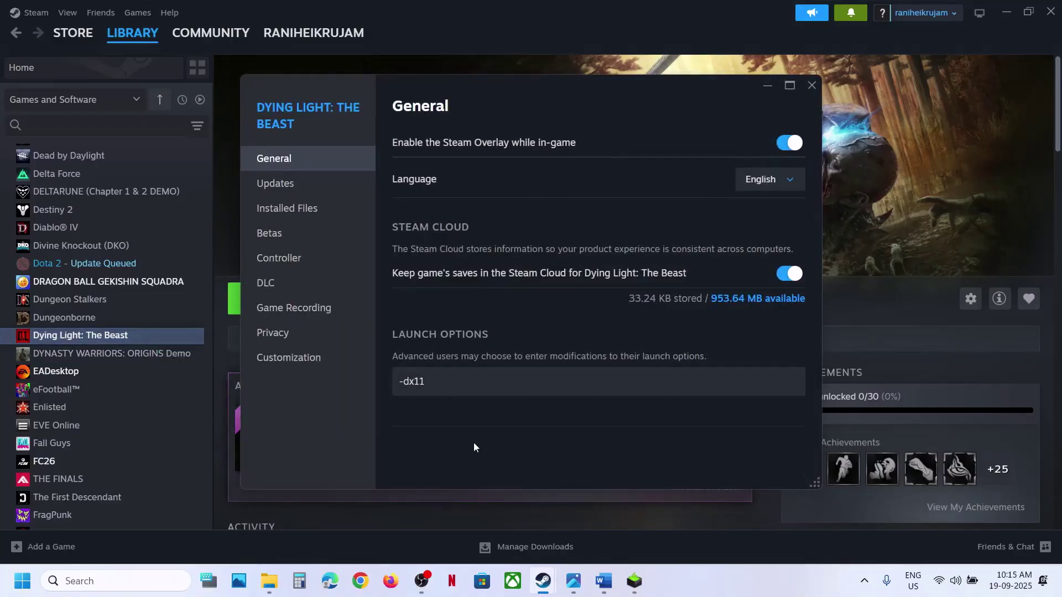
pyautogui.hotkey('ctrl', 'a')
pyautogui.press('BackSpace')
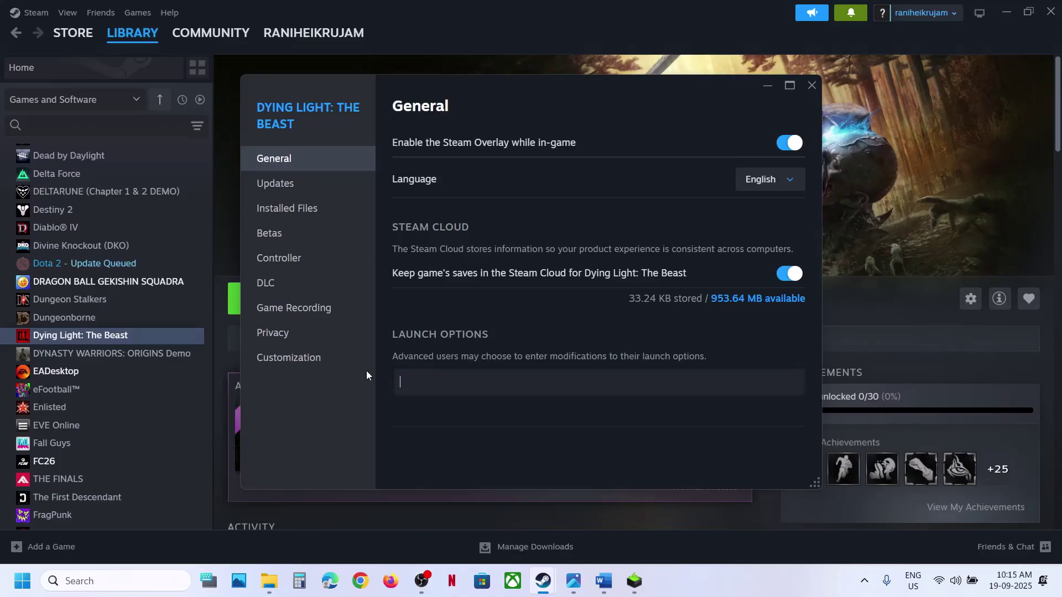
pyautogui.click(812, 86)
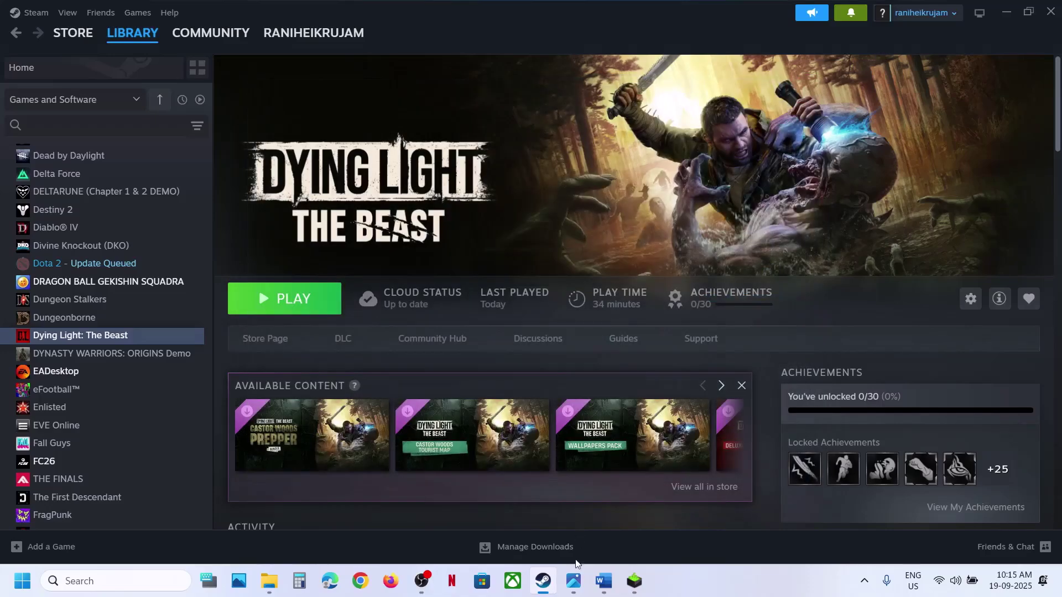
# Switch to the Word instructions and highlight Step 3's text on renaming the settings folder and losing saved settings
pyautogui.click(604, 581)
pyautogui.scroll(-4, 408, 312)
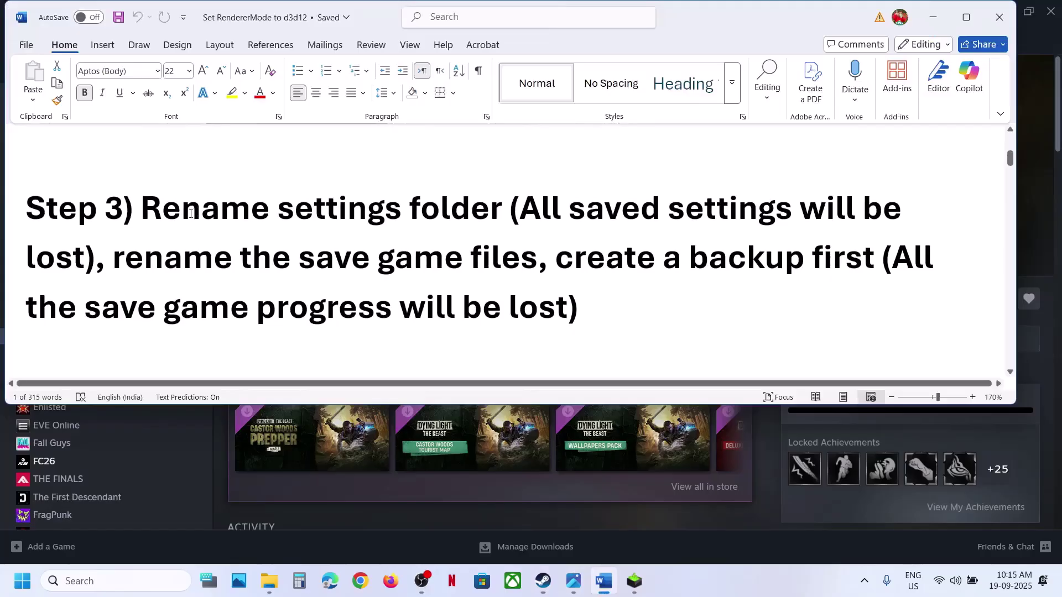
pyautogui.moveTo(141, 208); pyautogui.dragTo(442, 200)
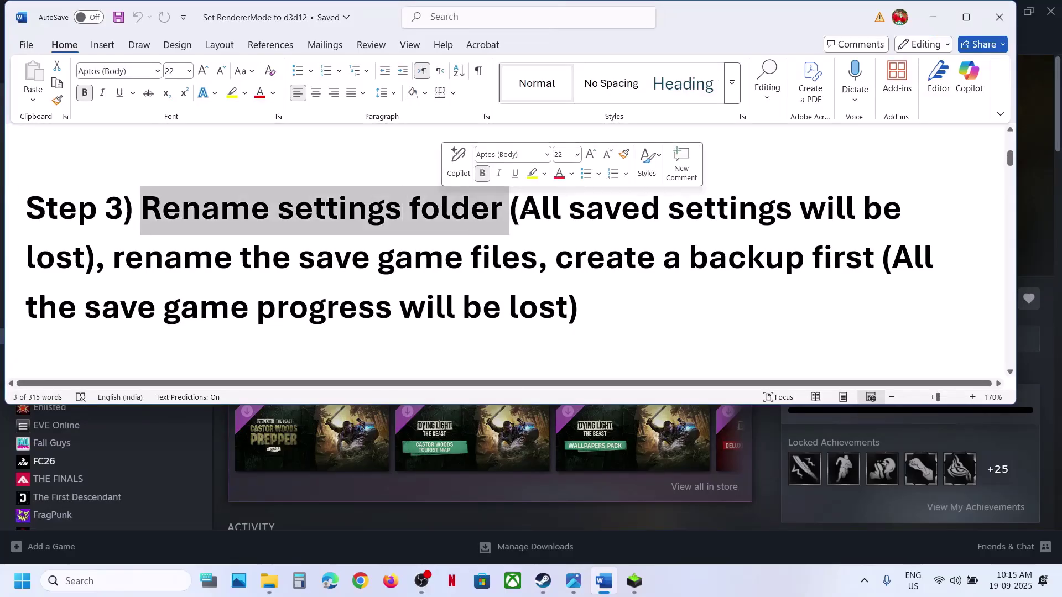
pyautogui.moveTo(521, 208); pyautogui.dragTo(103, 258)
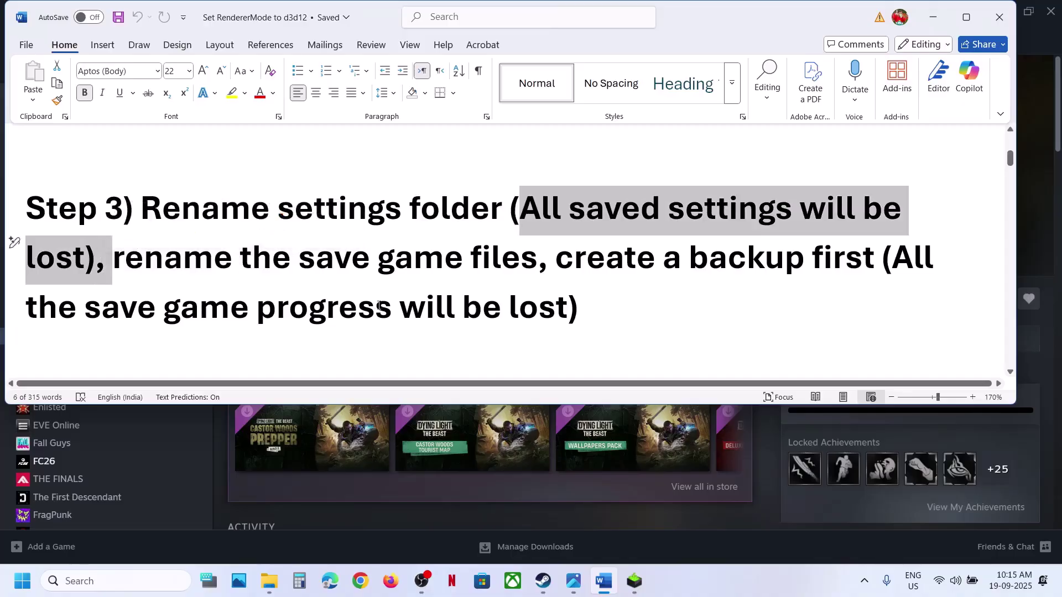
# In File Explorer, rename the settings folder under Documents > dying light the beast > out to settings.old
pyautogui.click(273, 587)
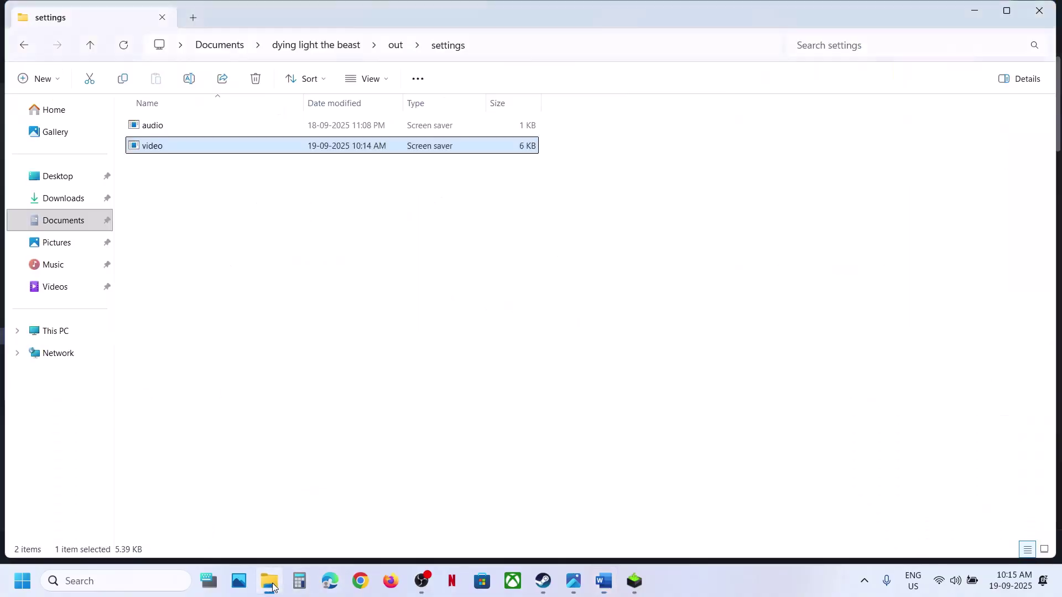
pyautogui.click(66, 224)
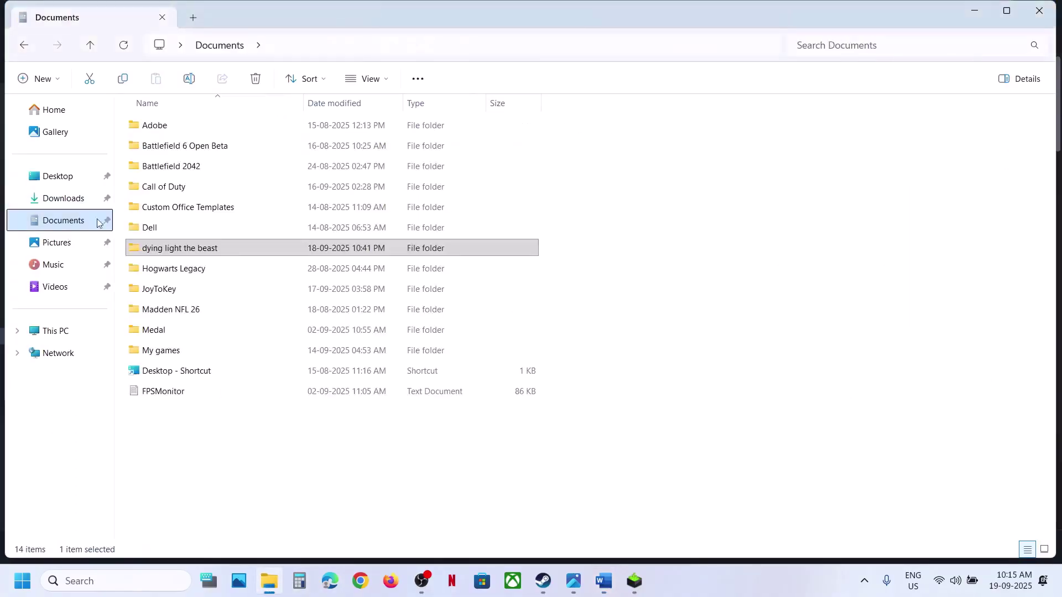
pyautogui.doubleClick(169, 250)
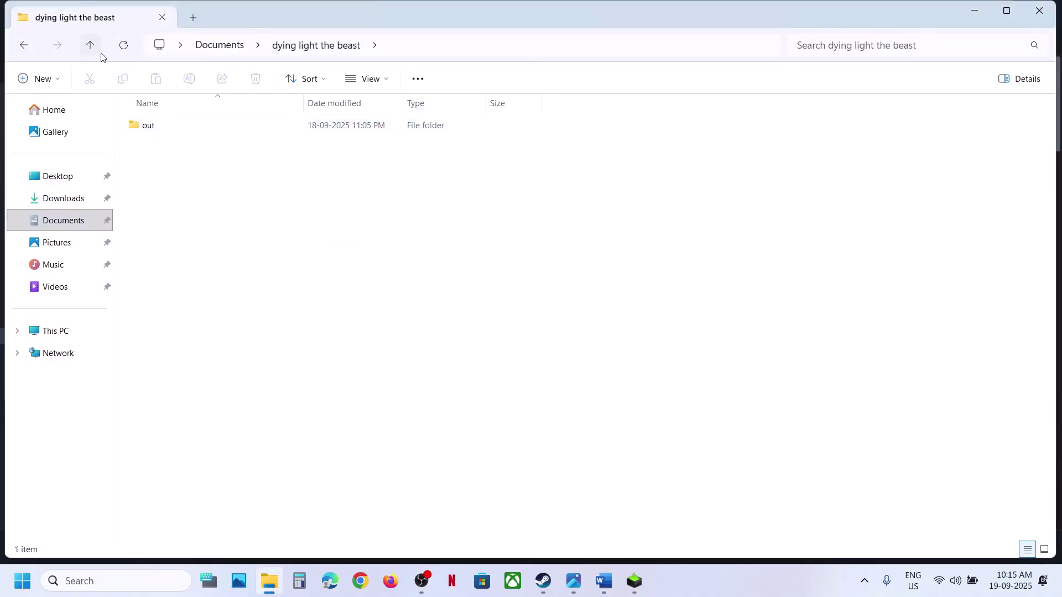
pyautogui.doubleClick(166, 126)
pyautogui.click(184, 237)
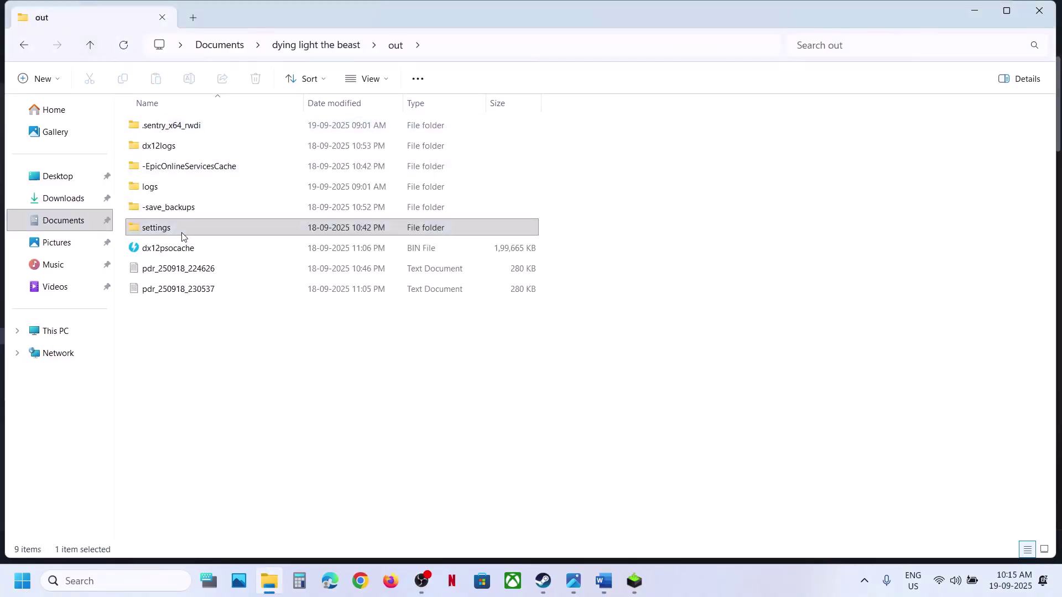
pyautogui.rightClick(184, 236)
pyautogui.click(294, 248)
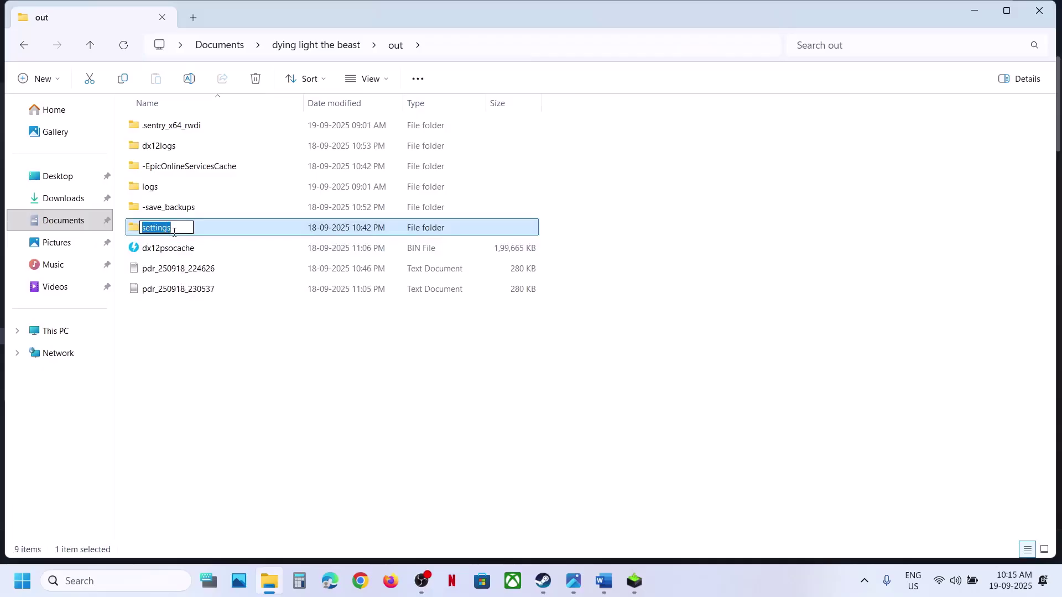
pyautogui.click(174, 232)
pyautogui.write('.old')
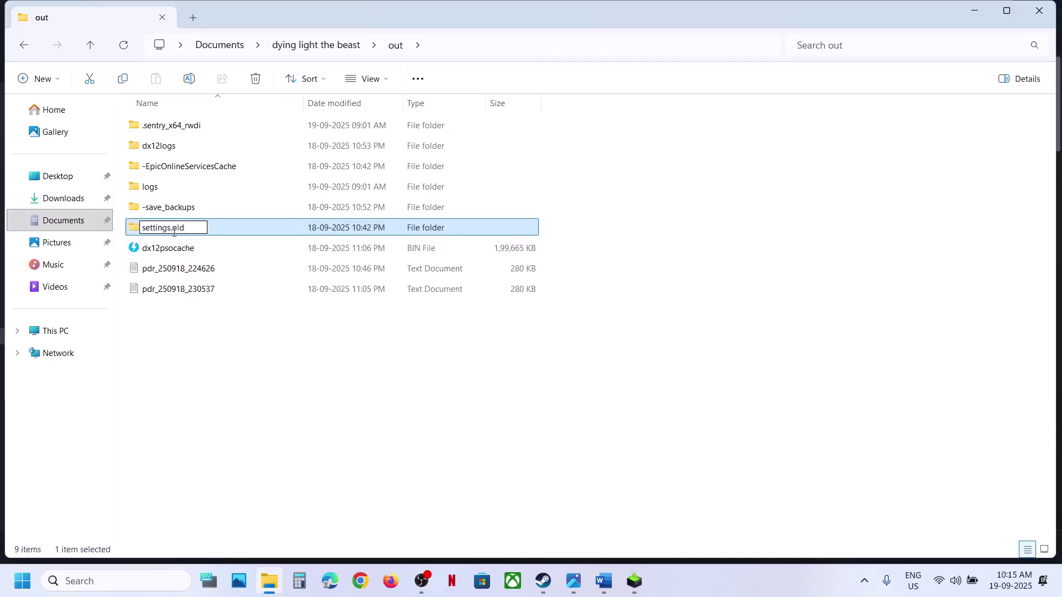
pyautogui.click(275, 399)
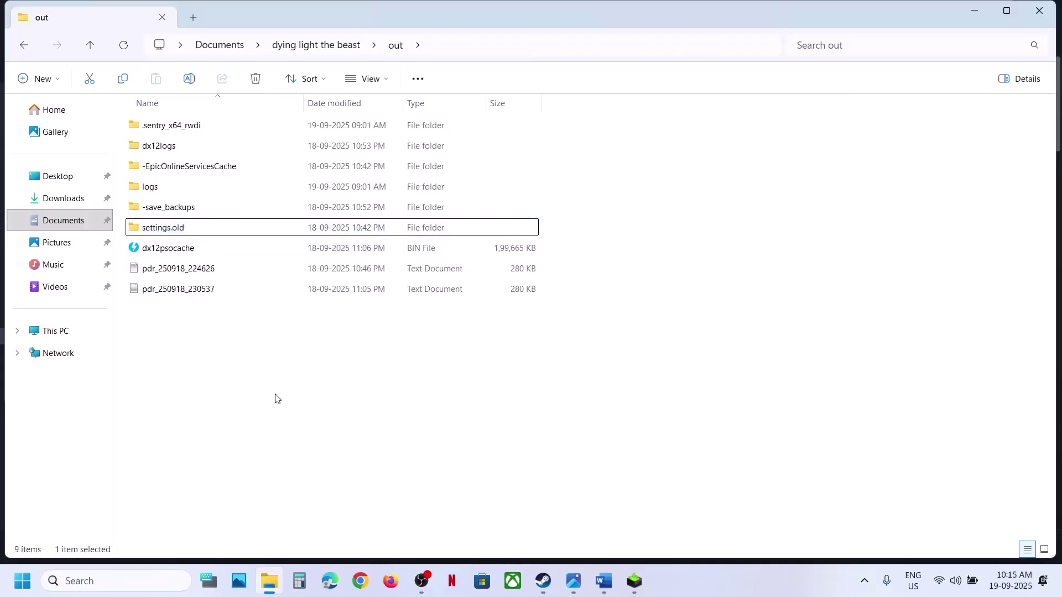
# Return to Word and highlight Step 3's notes on renaming the save game files, creating a backup and losing progress
pyautogui.click(610, 576)
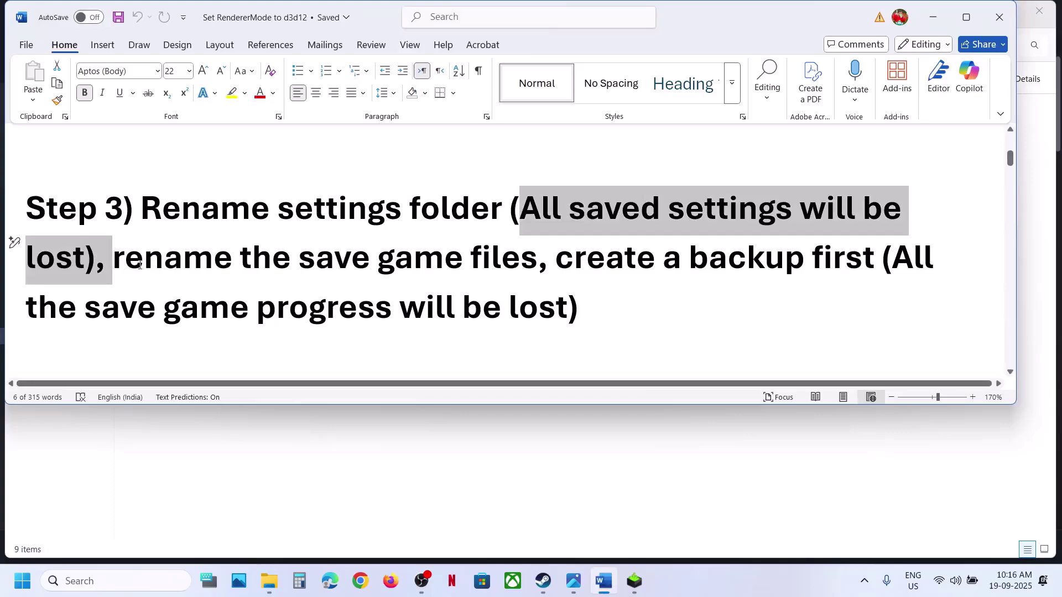
pyautogui.moveTo(140, 266); pyautogui.dragTo(810, 260)
pyautogui.click(587, 268)
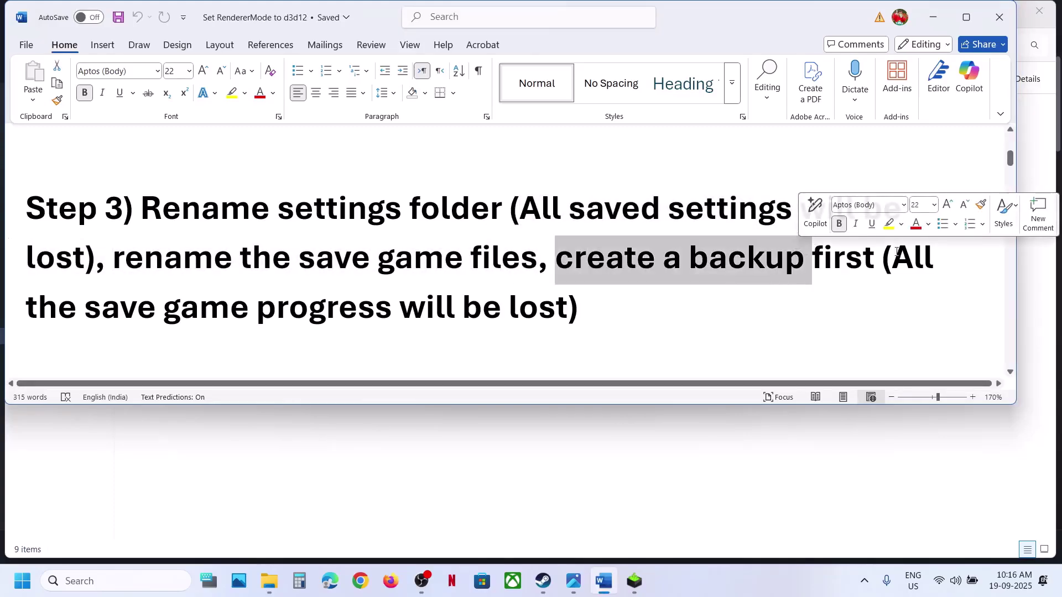
pyautogui.moveTo(899, 255); pyautogui.dragTo(579, 310)
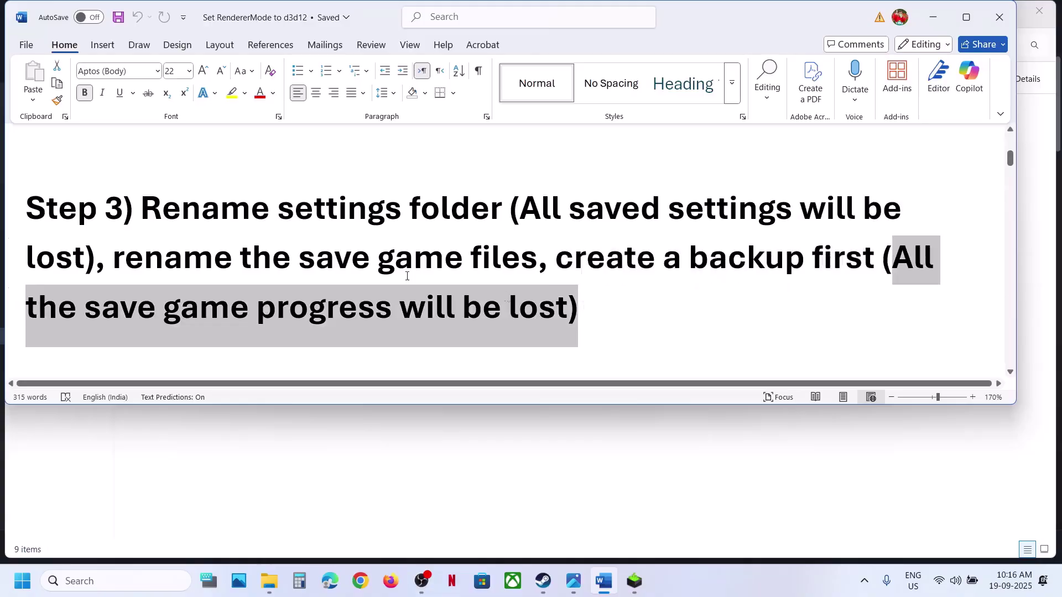
pyautogui.moveTo(113, 259); pyautogui.dragTo(539, 259)
# Back up the dying light the beast folder by copying it from Documents to the middle of the desktop
pyautogui.click(423, 428)
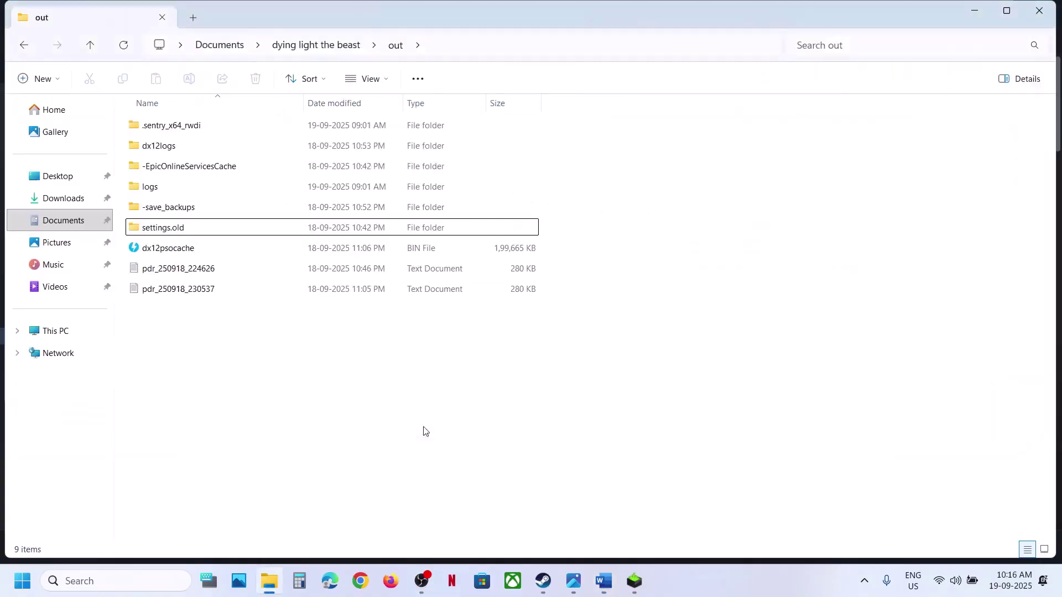
pyautogui.click(67, 224)
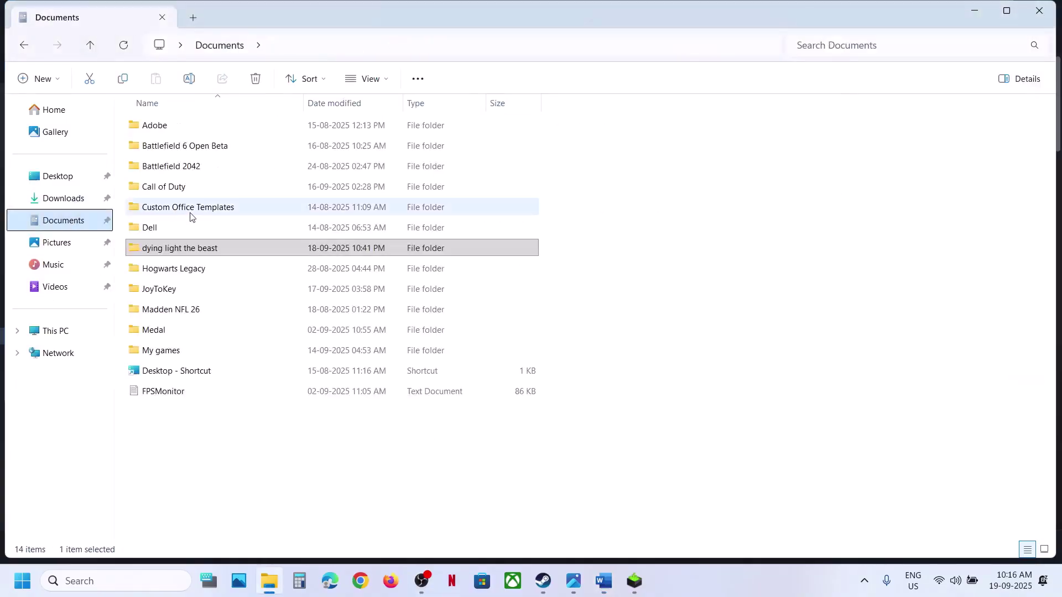
pyautogui.click(171, 253)
pyautogui.rightClick(171, 253)
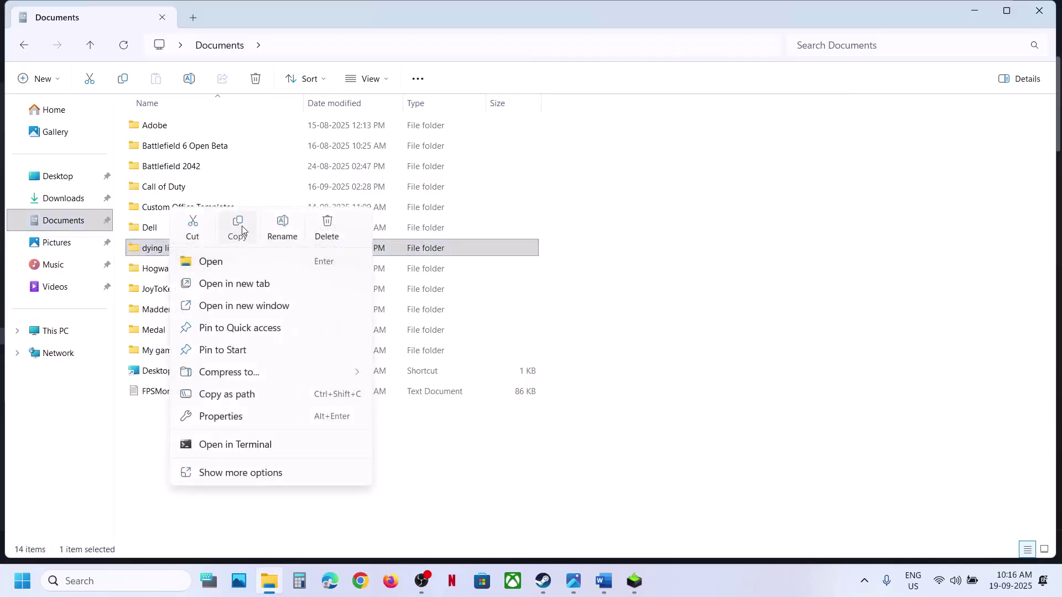
pyautogui.click(238, 224)
pyautogui.press('super+d')
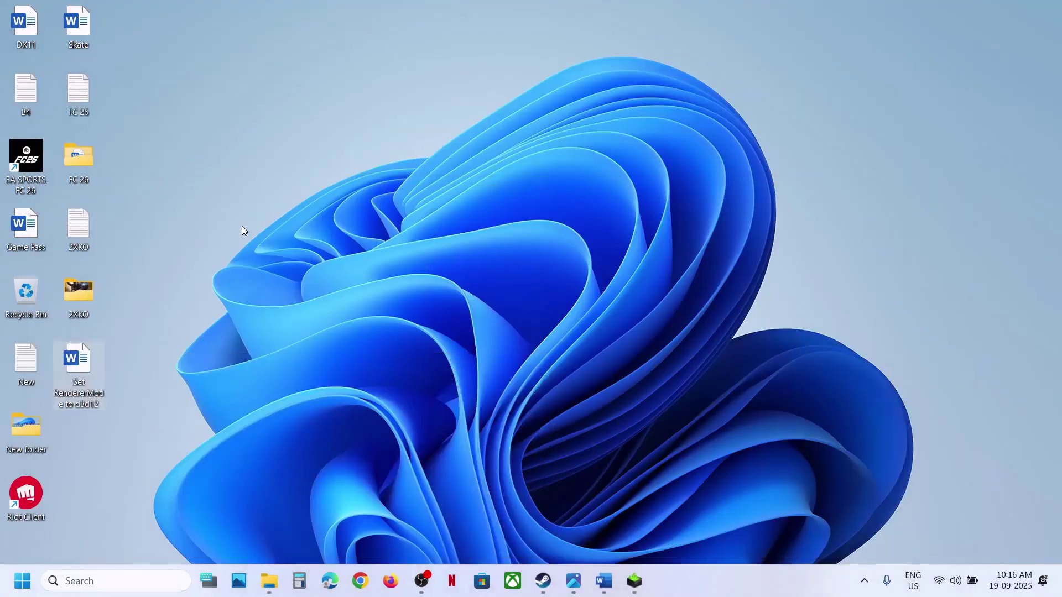
pyautogui.hotkey('ctrl', 'v')
pyautogui.moveTo(76, 442); pyautogui.dragTo(539, 267)
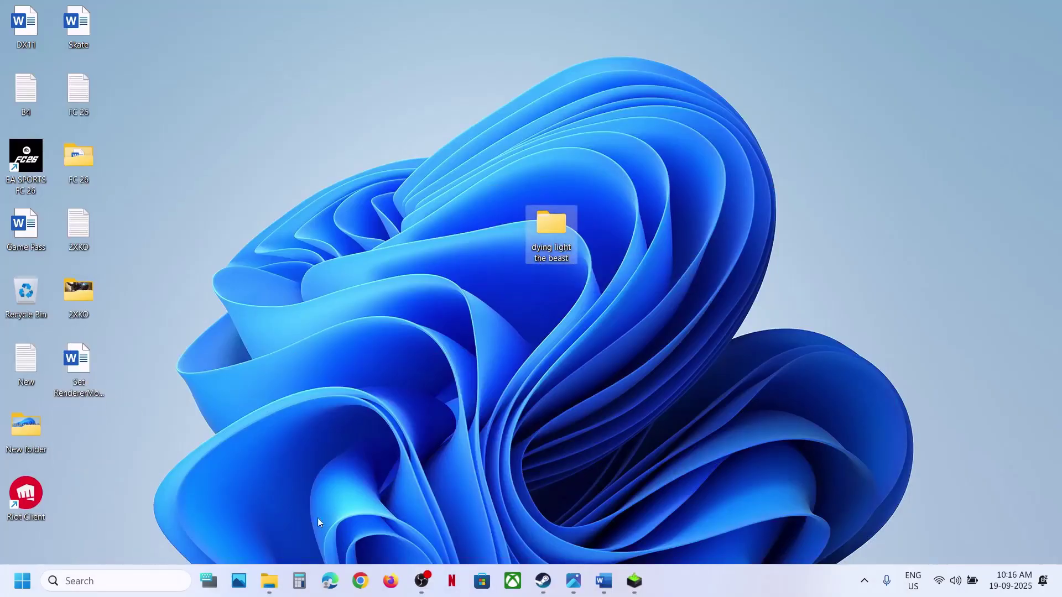
# Rename the dying light the beast folder in Documents to dying light the beast.old and close File Explorer
pyautogui.click(280, 577)
pyautogui.rightClick(213, 252)
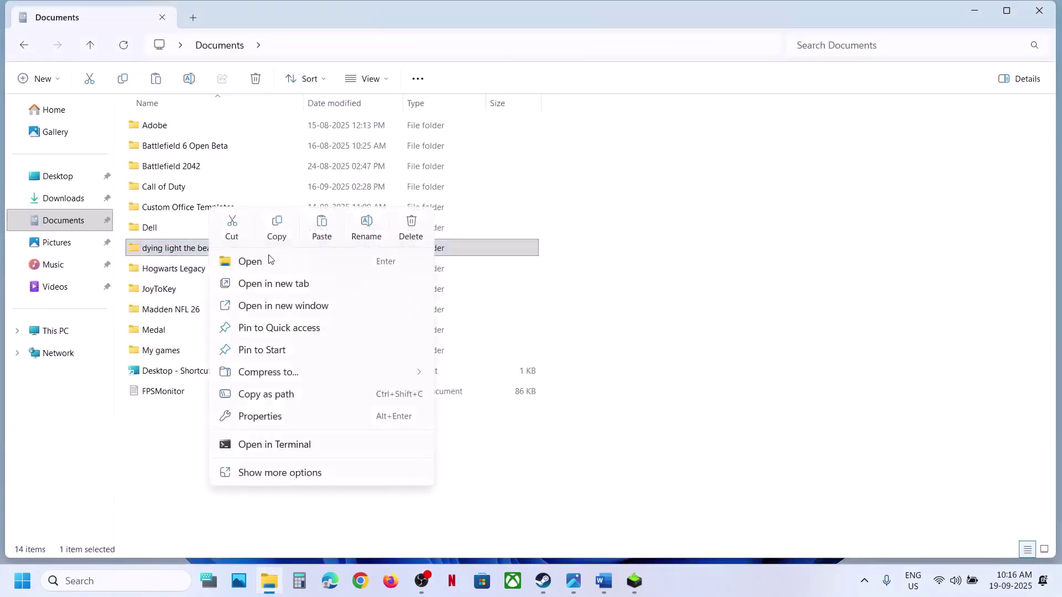
pyautogui.click(367, 227)
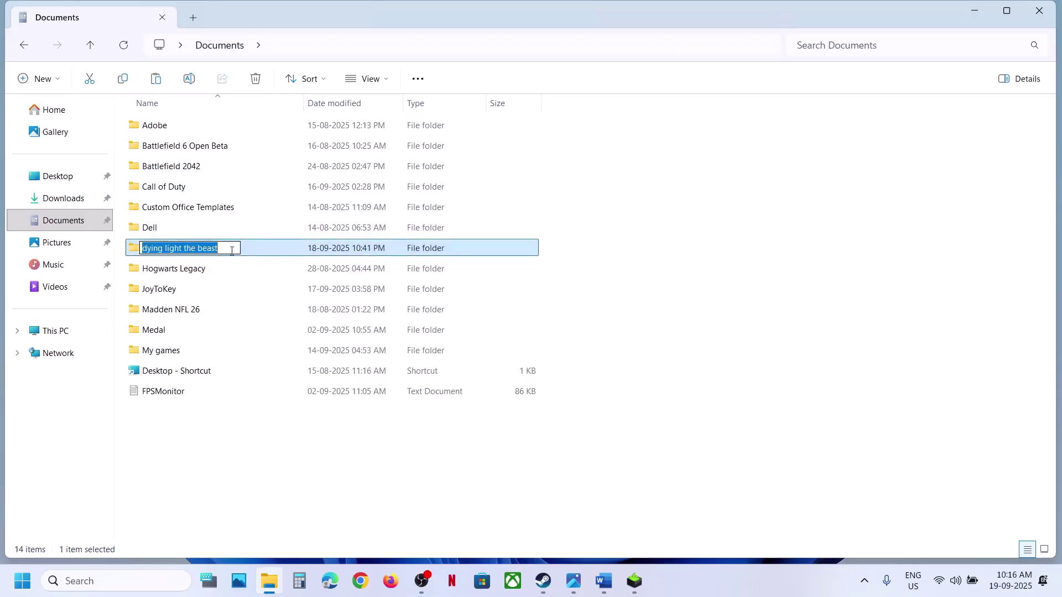
pyautogui.click(232, 251)
pyautogui.write('.old')
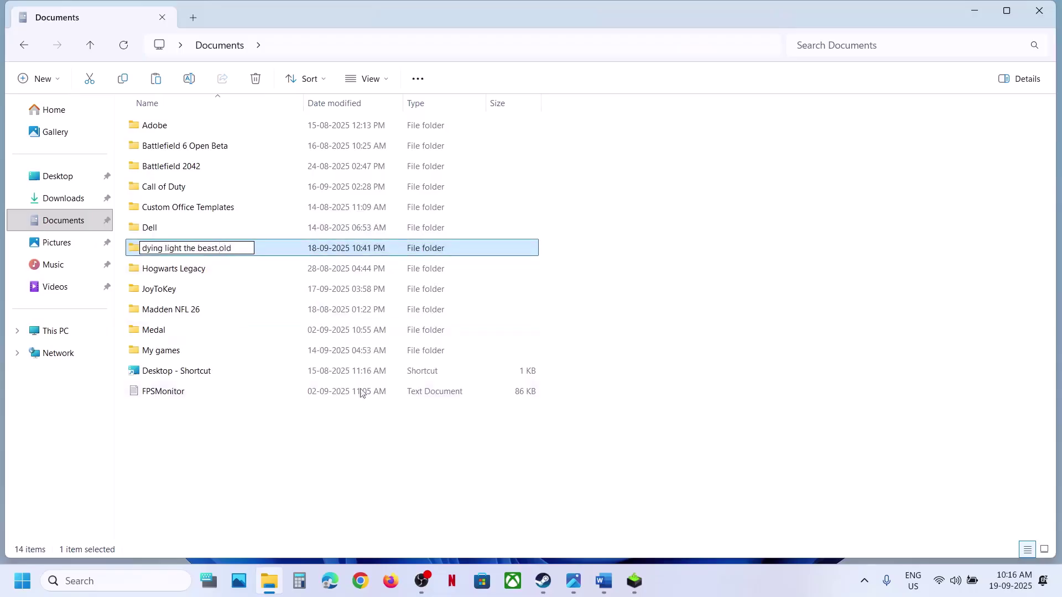
pyautogui.click(363, 493)
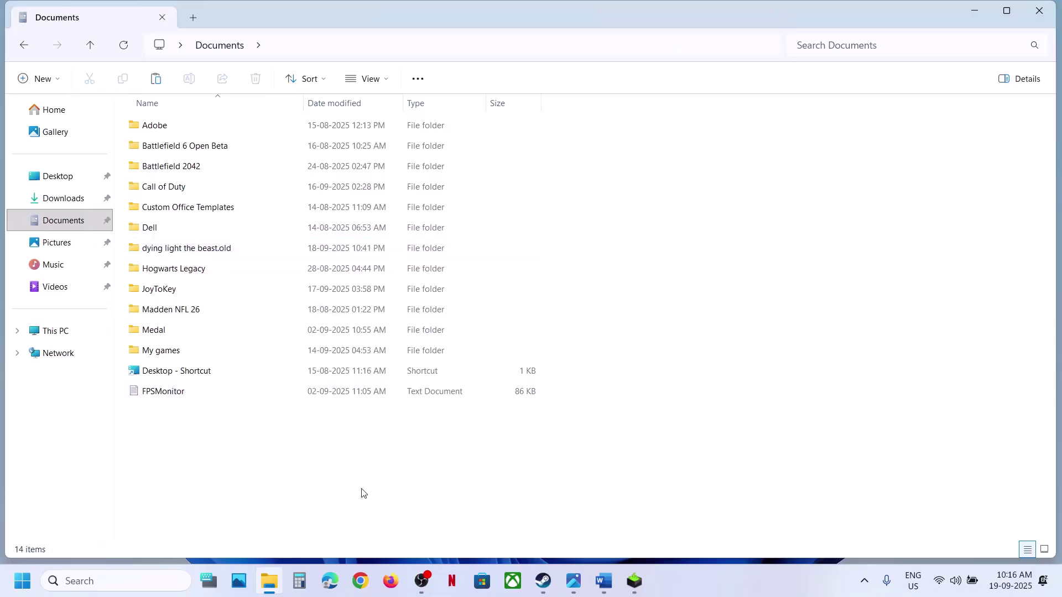
pyautogui.click(1048, 12)
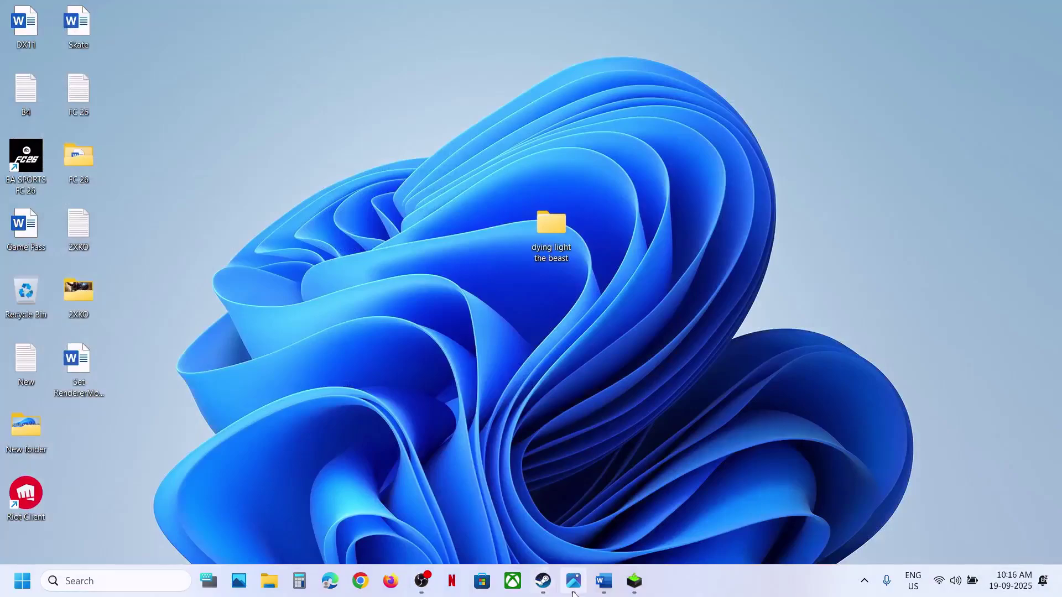
# Switch to the Word instructions and highlight Step 4's condition "If able to launch the game"
pyautogui.click(543, 581)
pyautogui.click(606, 581)
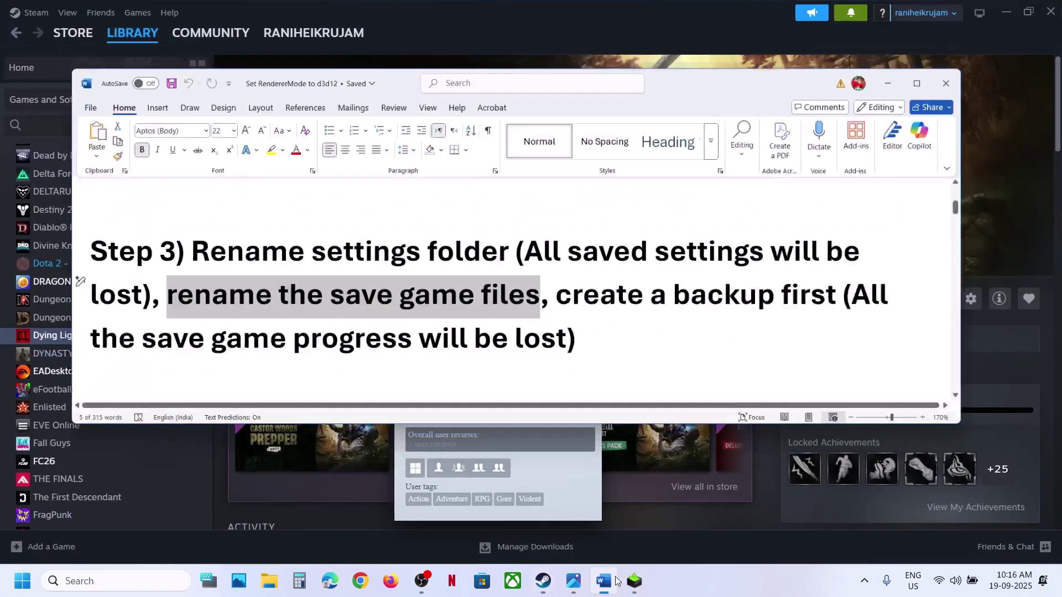
pyautogui.scroll(-5, 426, 277)
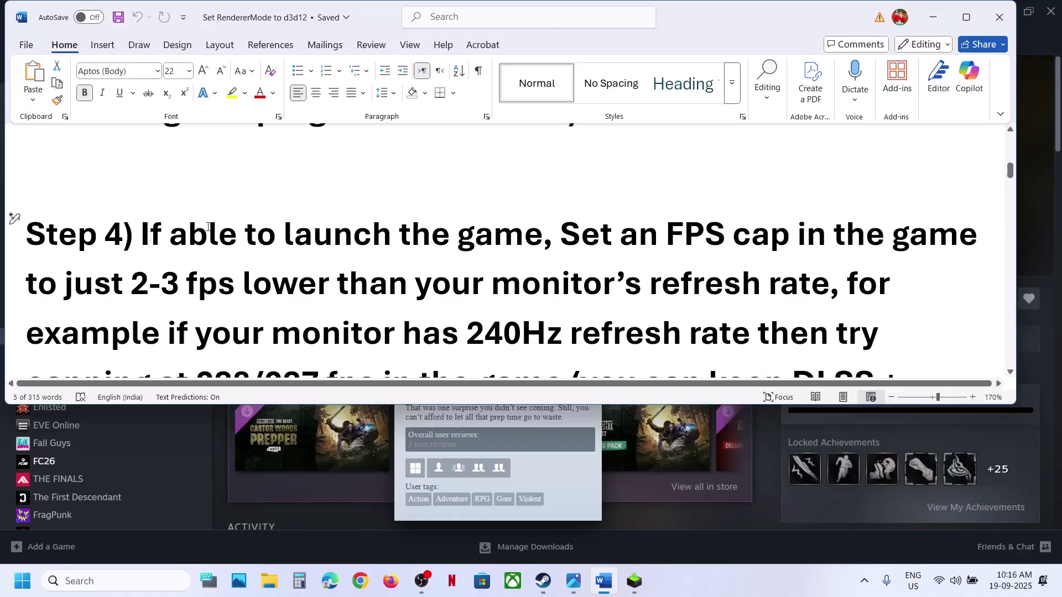
pyautogui.moveTo(142, 235); pyautogui.dragTo(542, 237)
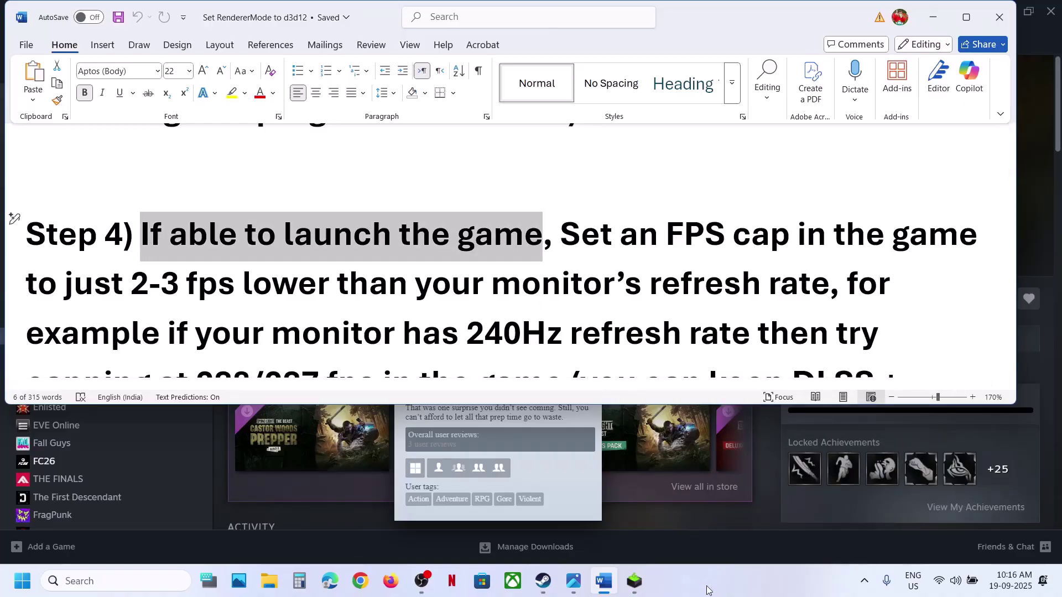
pyautogui.click(551, 310)
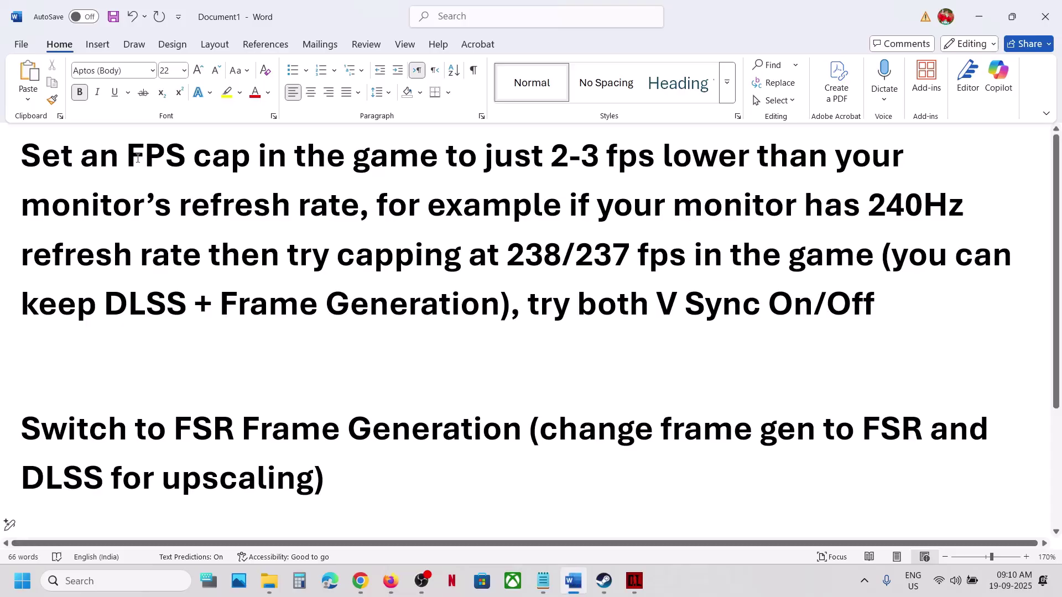
# Highlight the FPS cap advice, the 240Hz example with its 238/237 cap, and the DLSS + Frame Generation note
pyautogui.moveTo(138, 159); pyautogui.dragTo(339, 195)
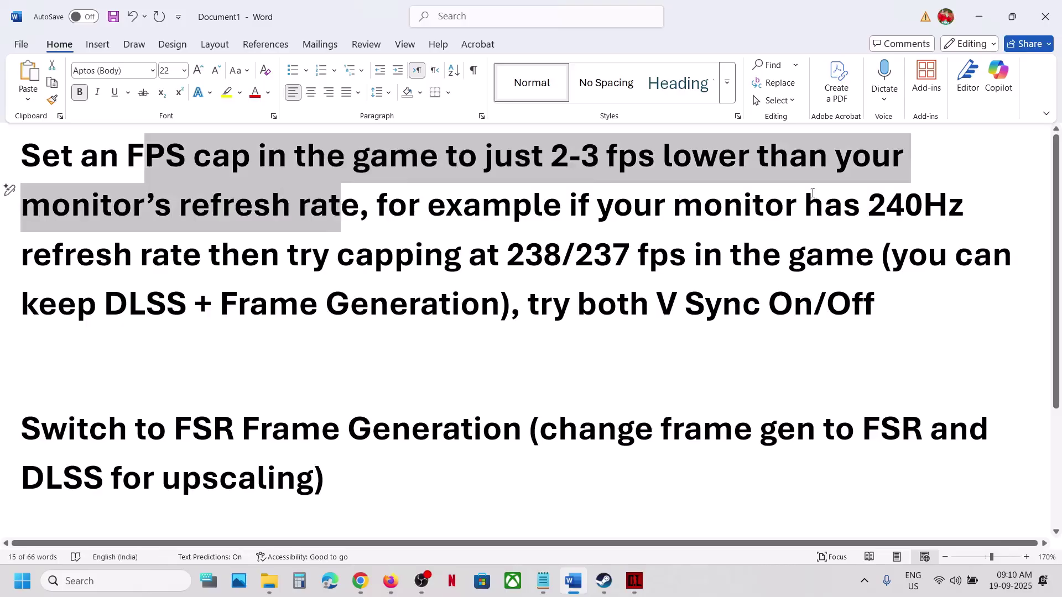
pyautogui.moveTo(861, 203); pyautogui.dragTo(965, 204)
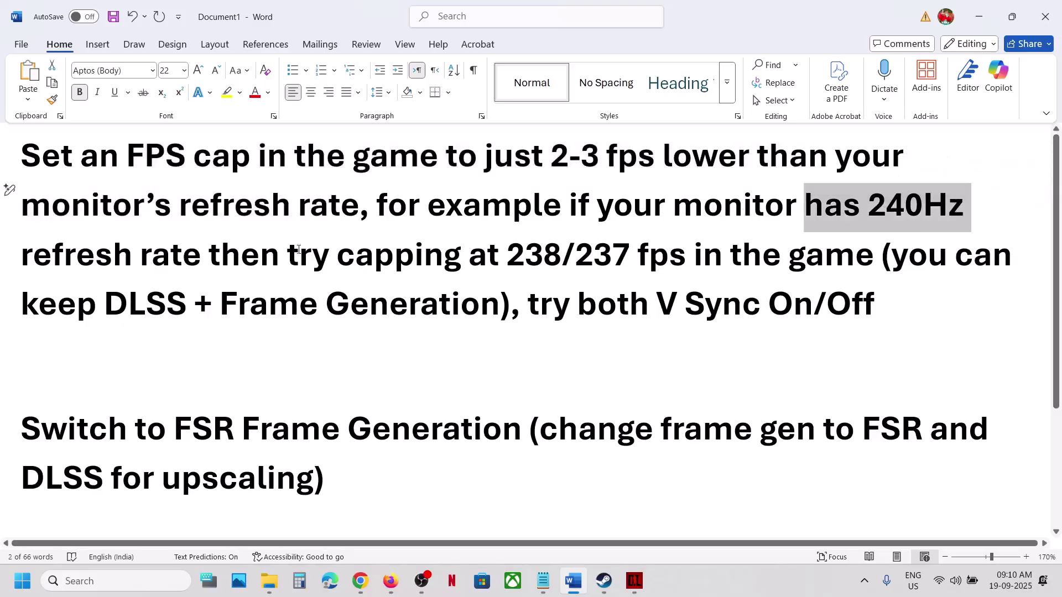
pyautogui.moveTo(250, 265); pyautogui.dragTo(602, 255)
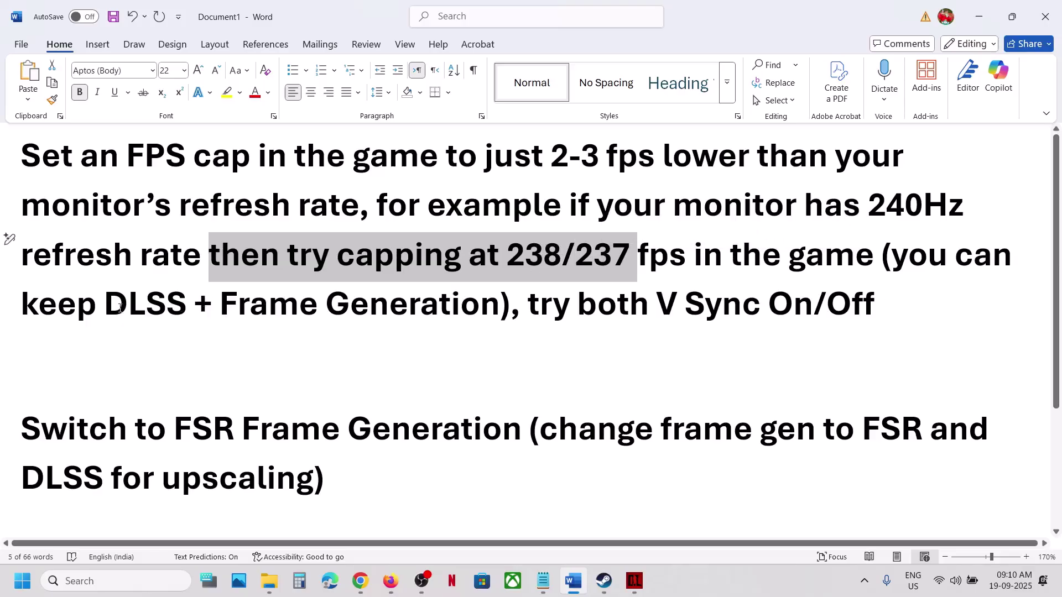
pyautogui.moveTo(120, 308); pyautogui.dragTo(404, 300)
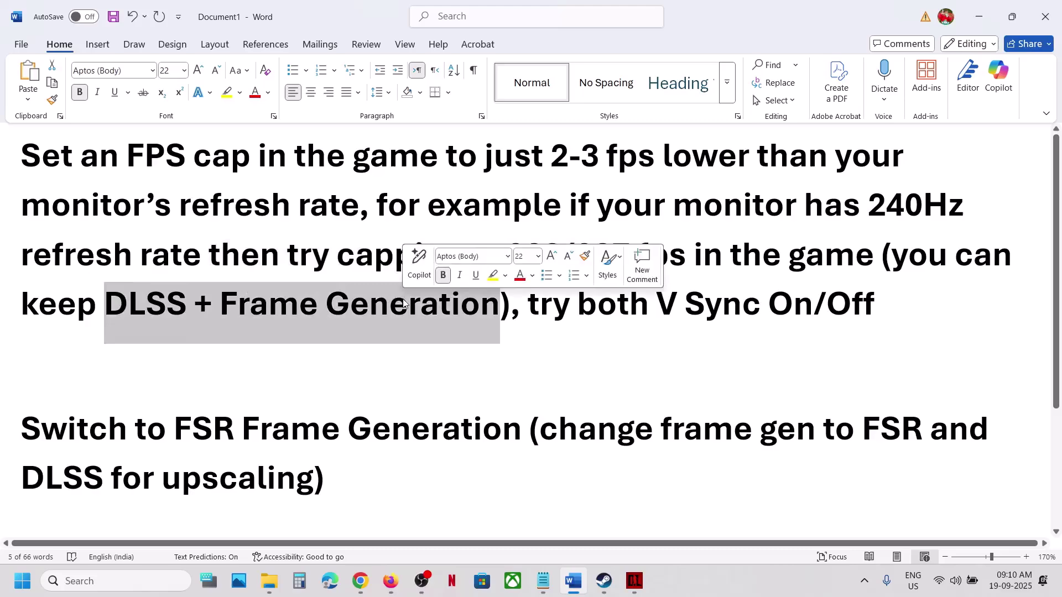
# Highlight the V Sync On/Off advice, and highlight the FPS cap instruction from "FPS cap" to "capping at" again
pyautogui.moveTo(501, 303); pyautogui.dragTo(876, 303)
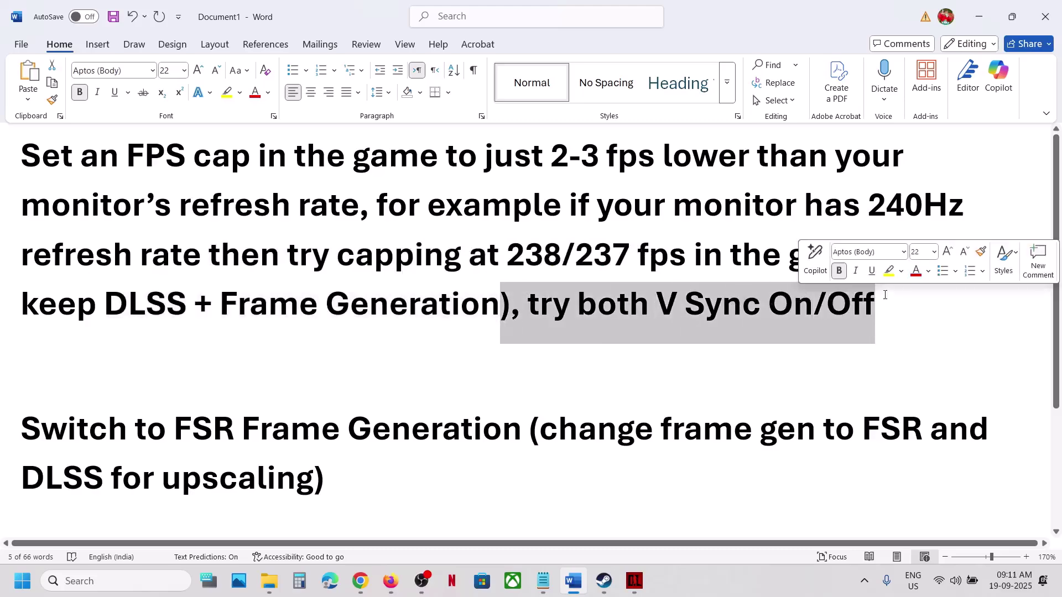
pyautogui.click(665, 311)
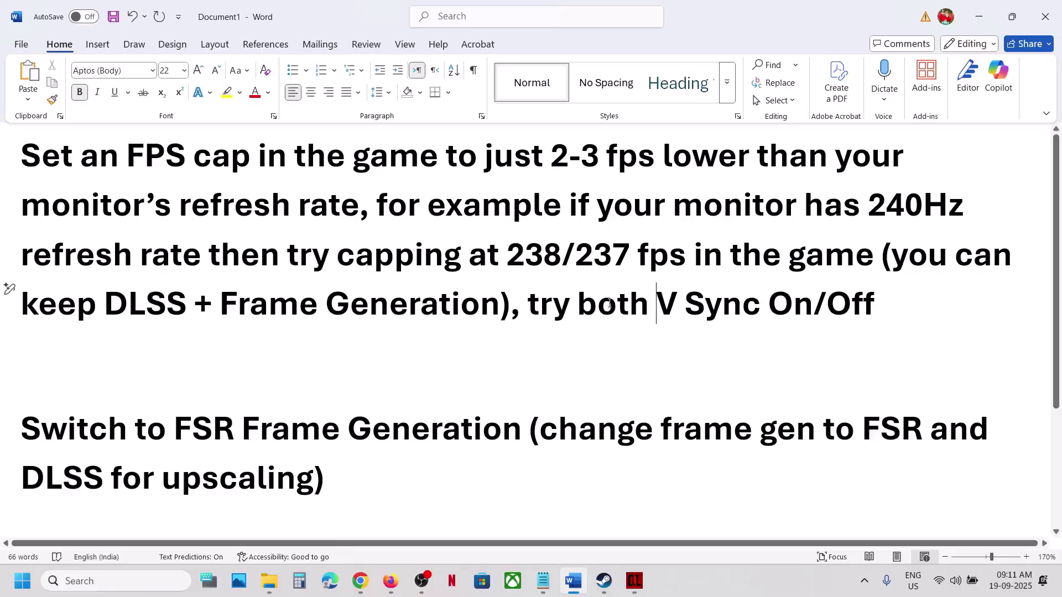
pyautogui.moveTo(610, 303); pyautogui.dragTo(813, 304)
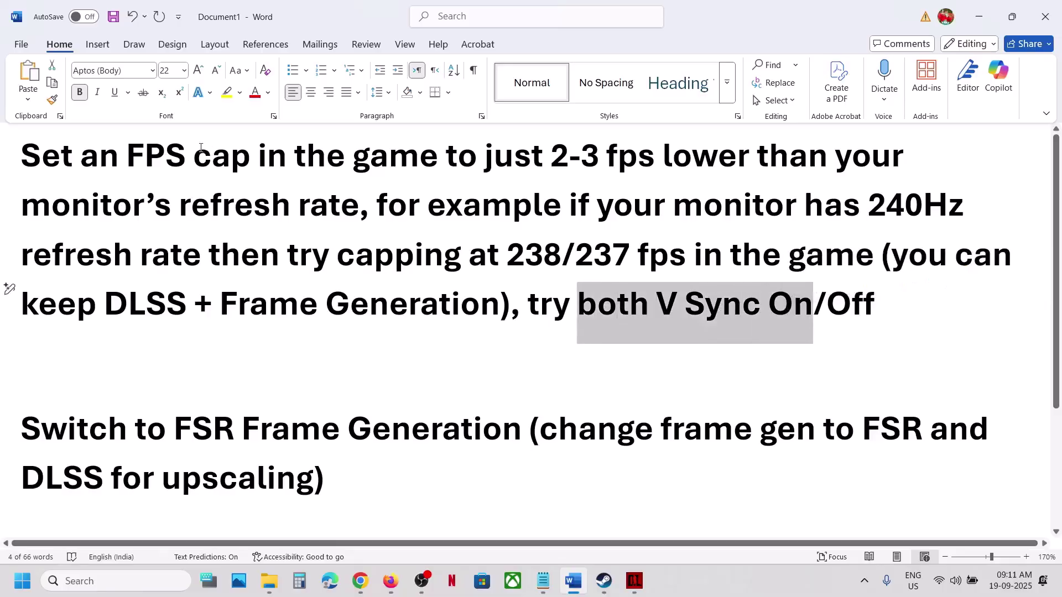
pyautogui.moveTo(195, 156); pyautogui.dragTo(498, 303)
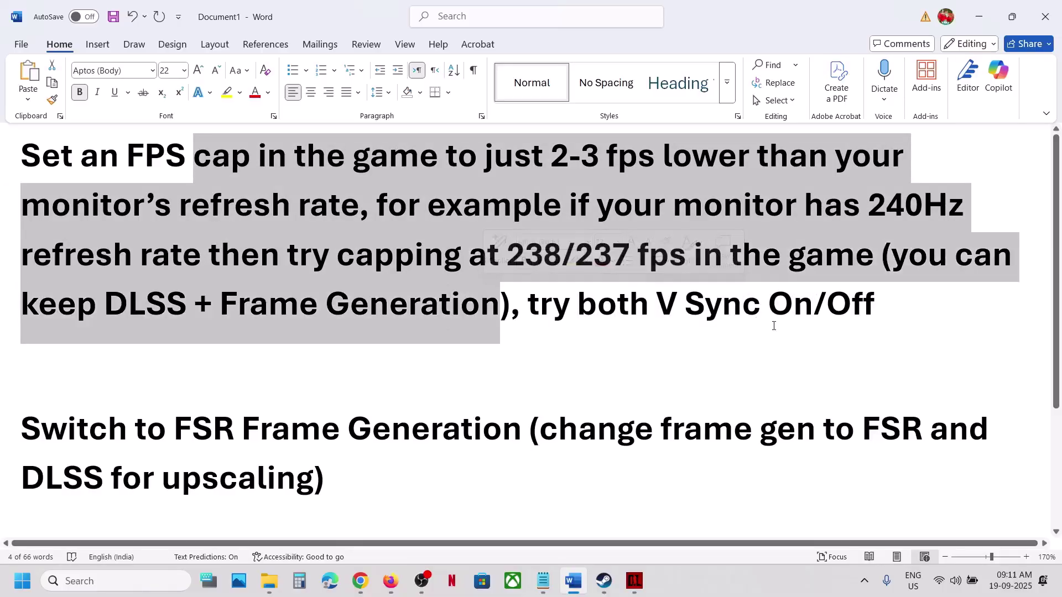
pyautogui.moveTo(802, 316); pyautogui.dragTo(849, 308)
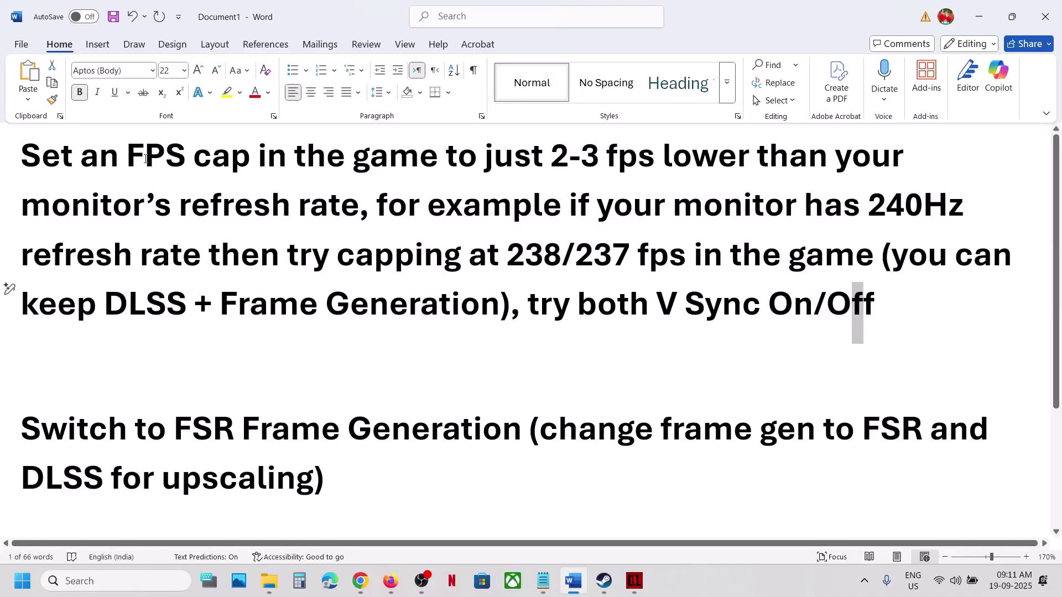
pyautogui.moveTo(127, 156); pyautogui.dragTo(501, 277)
# Switch to Dying Light: The Beast and set the Target FPS to 237 in the video options
pyautogui.click(9, 232)
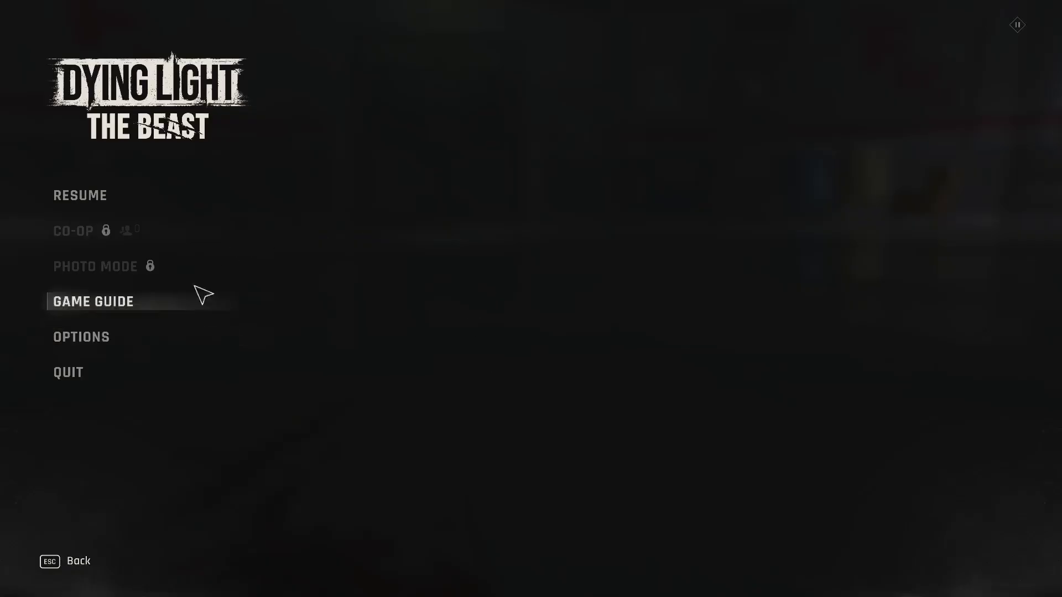
pyautogui.click(112, 343)
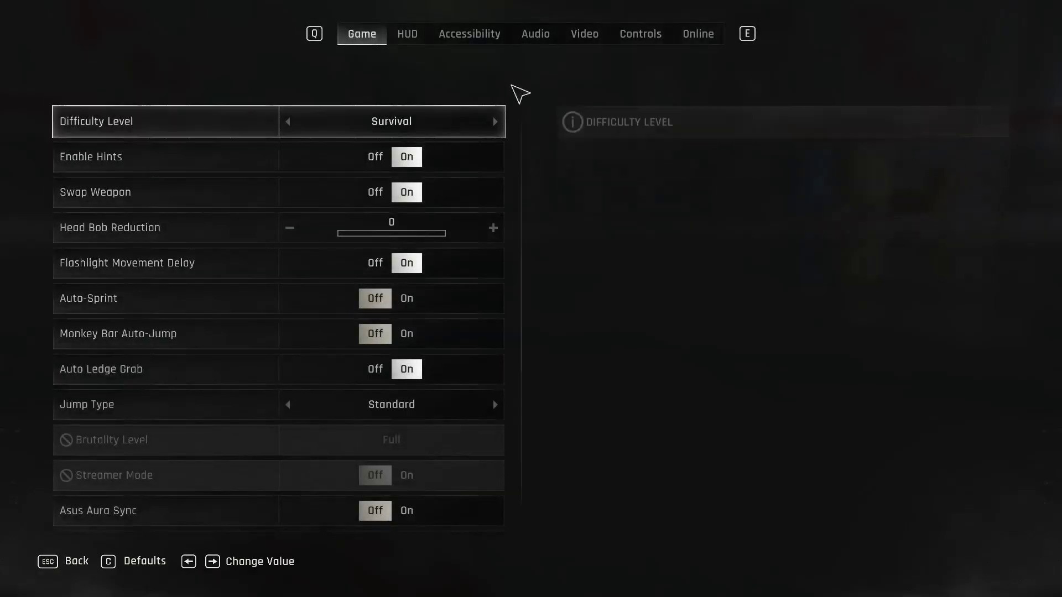
pyautogui.click(595, 34)
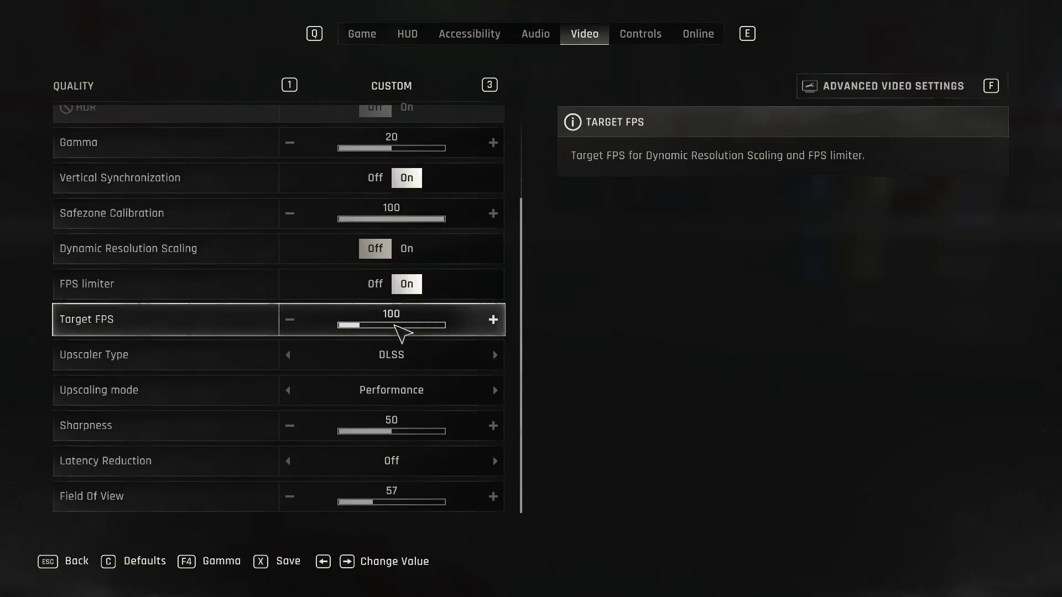
pyautogui.click(395, 325)
pyautogui.click(408, 326)
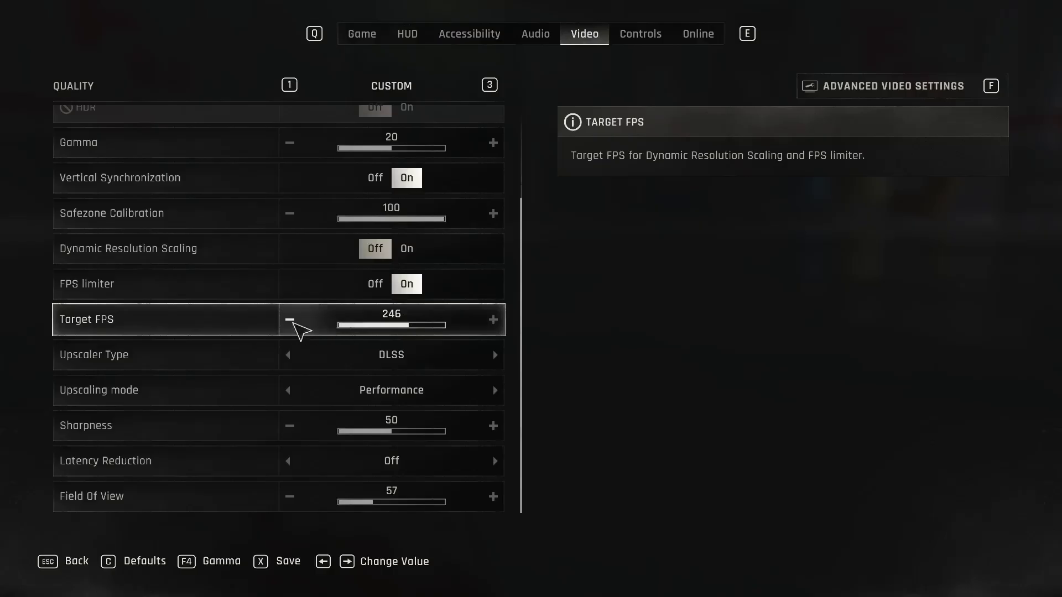
pyautogui.click(293, 323)
pyautogui.click(294, 324)
pyautogui.click(292, 323)
# Return to the Word instructions and highlight the Frame Generation and V Sync On notes
pyautogui.hotkey('alt', 'Tab')
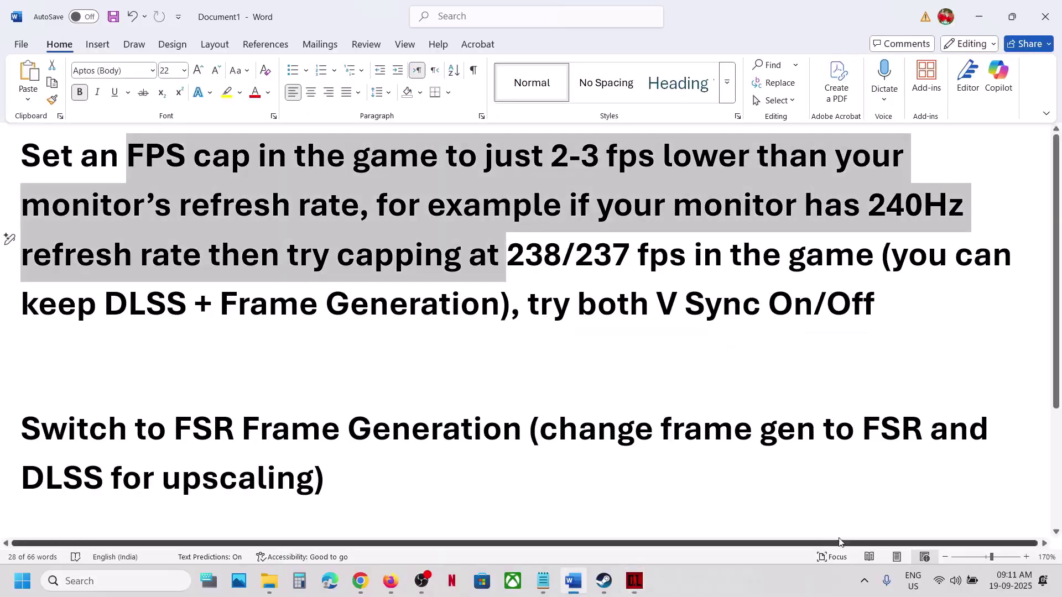
pyautogui.click(409, 311)
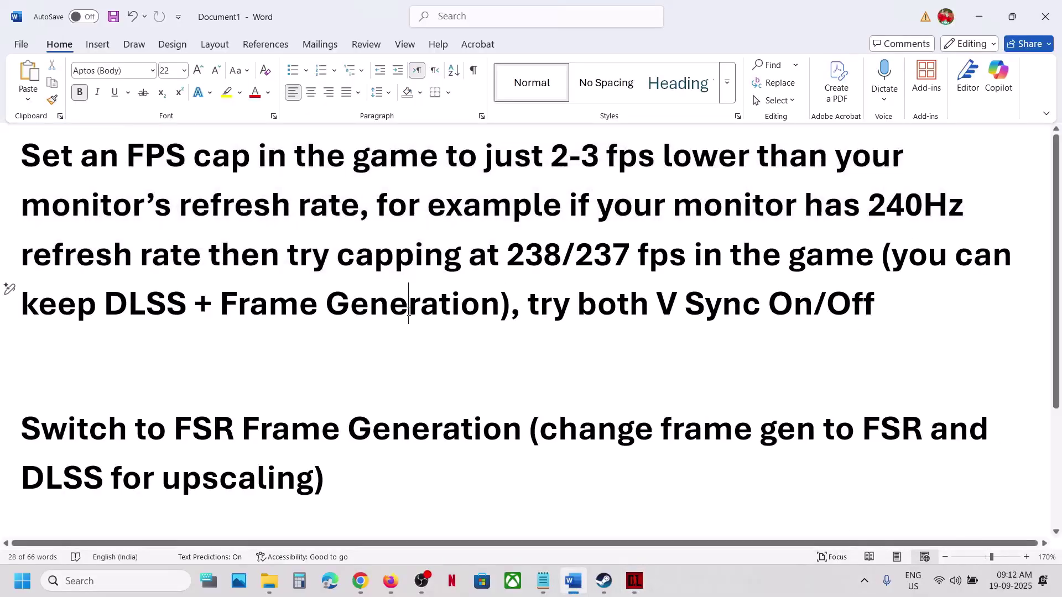
pyautogui.moveTo(209, 303); pyautogui.dragTo(500, 304)
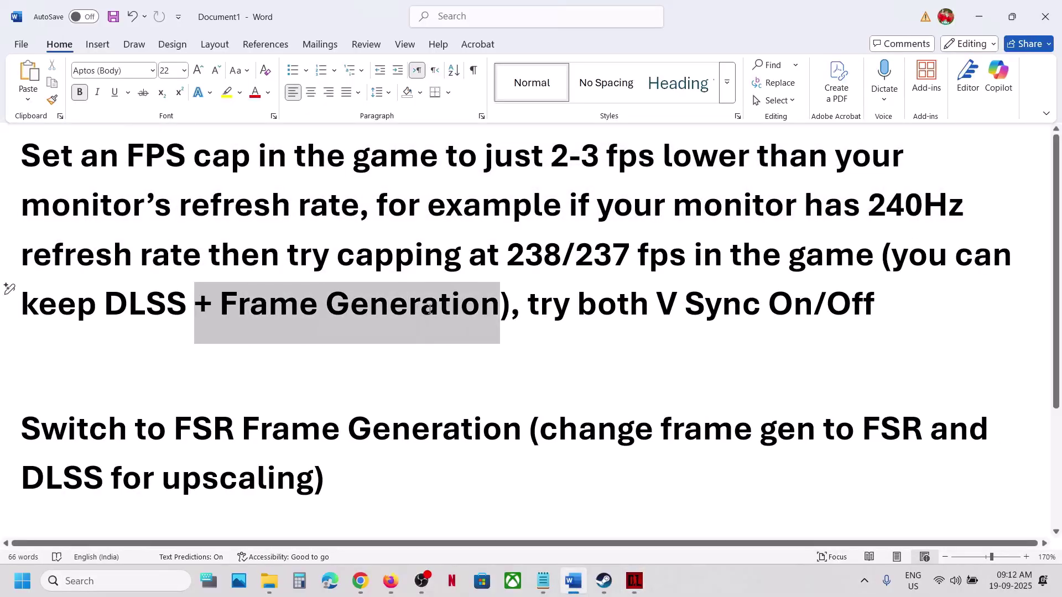
pyautogui.moveTo(661, 299); pyautogui.dragTo(802, 304)
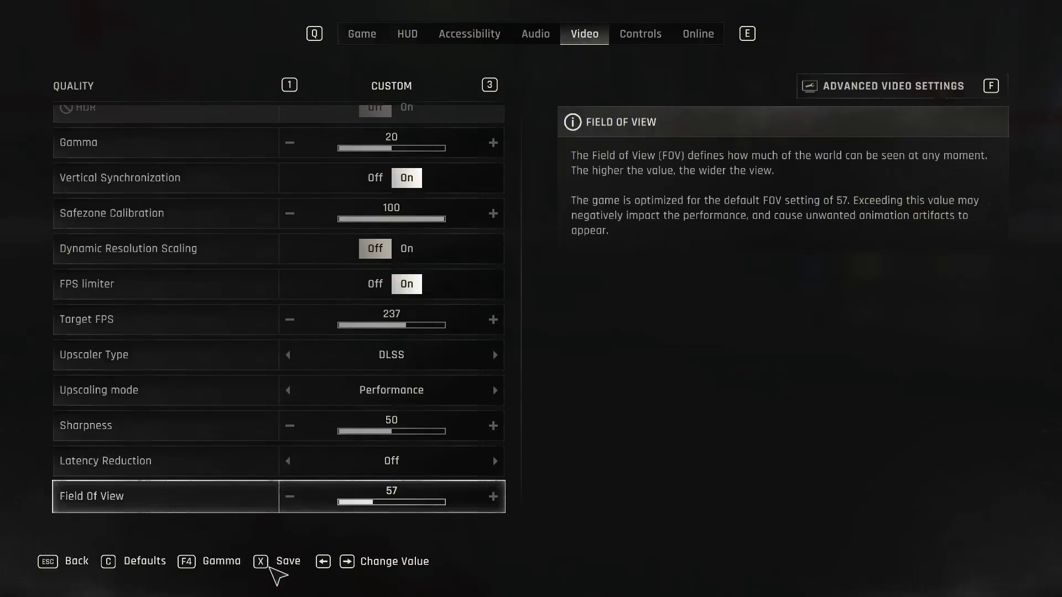
# Leave the game's video options and save the changed settings
pyautogui.press('Escape')
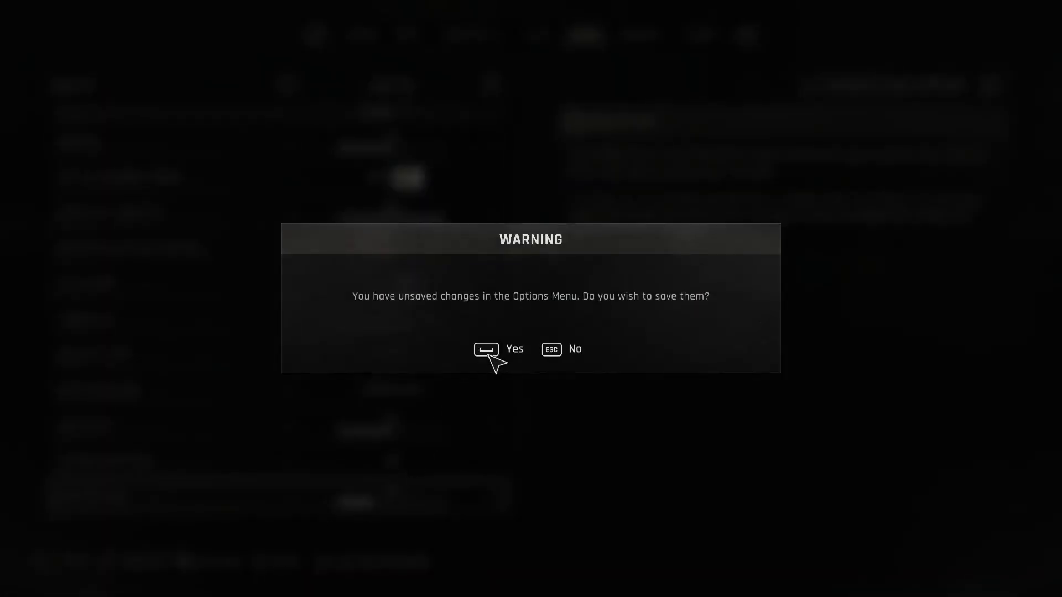
pyautogui.click(489, 356)
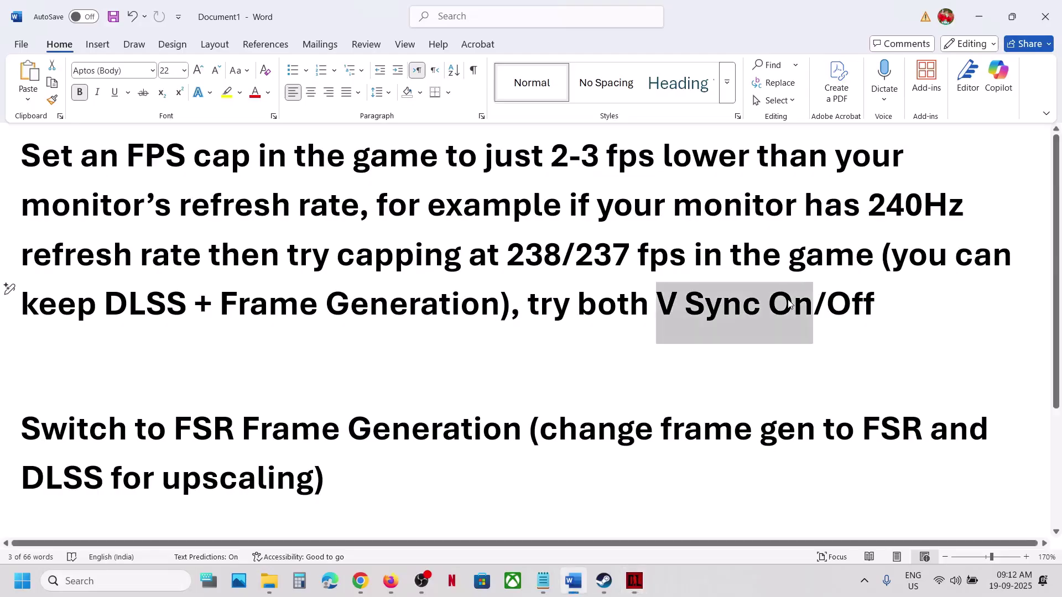
# Highlight Word's instruction to switch to FSR Frame Generation while using DLSS for upscaling
pyautogui.moveTo(178, 419); pyautogui.dragTo(528, 431)
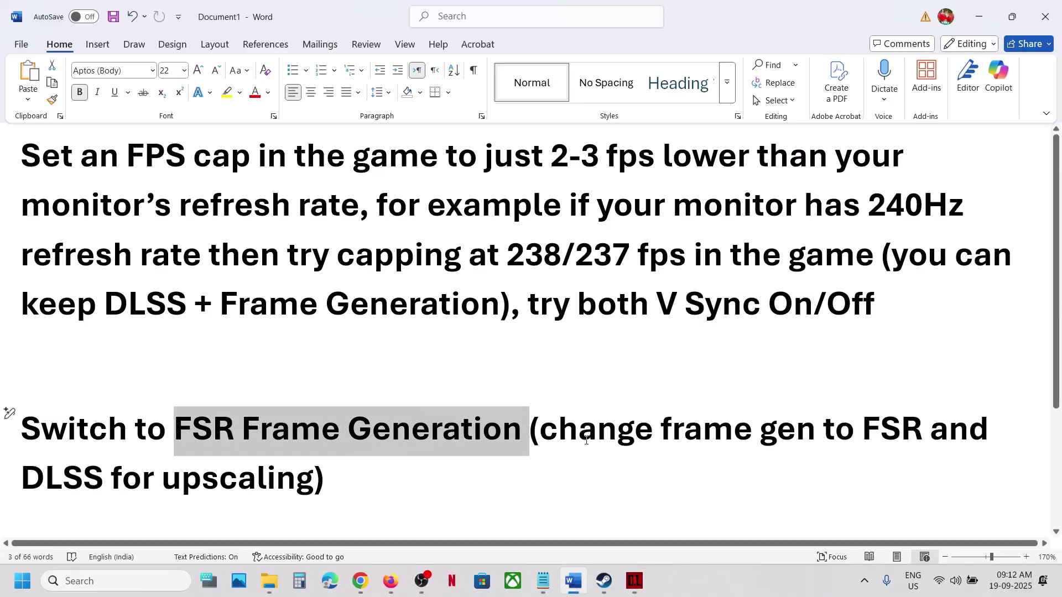
pyautogui.moveTo(624, 435); pyautogui.dragTo(890, 429)
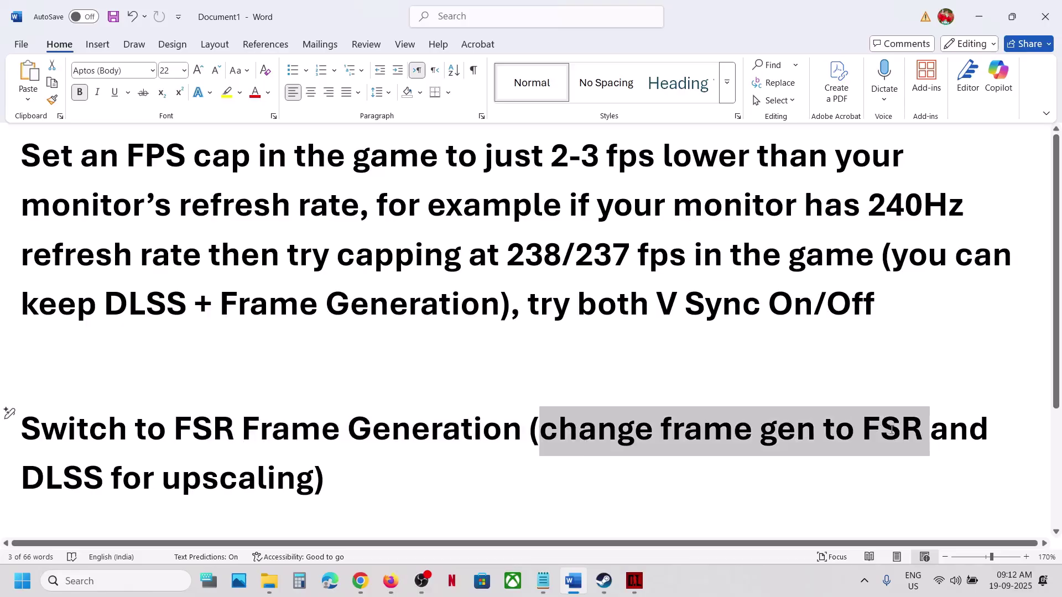
pyautogui.moveTo(54, 474); pyautogui.dragTo(315, 479)
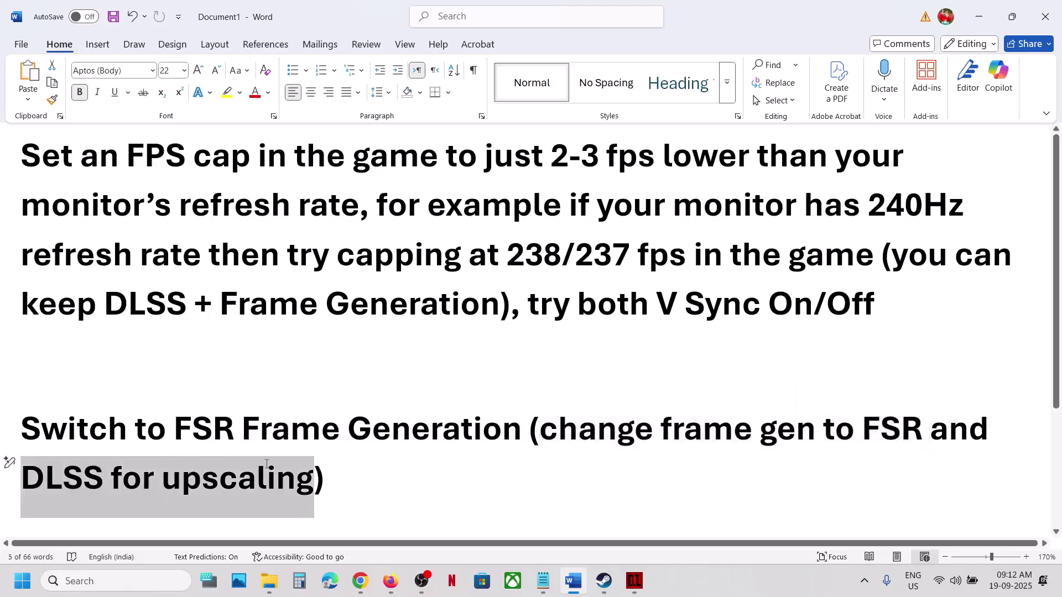
pyautogui.moveTo(22, 430); pyautogui.dragTo(334, 469)
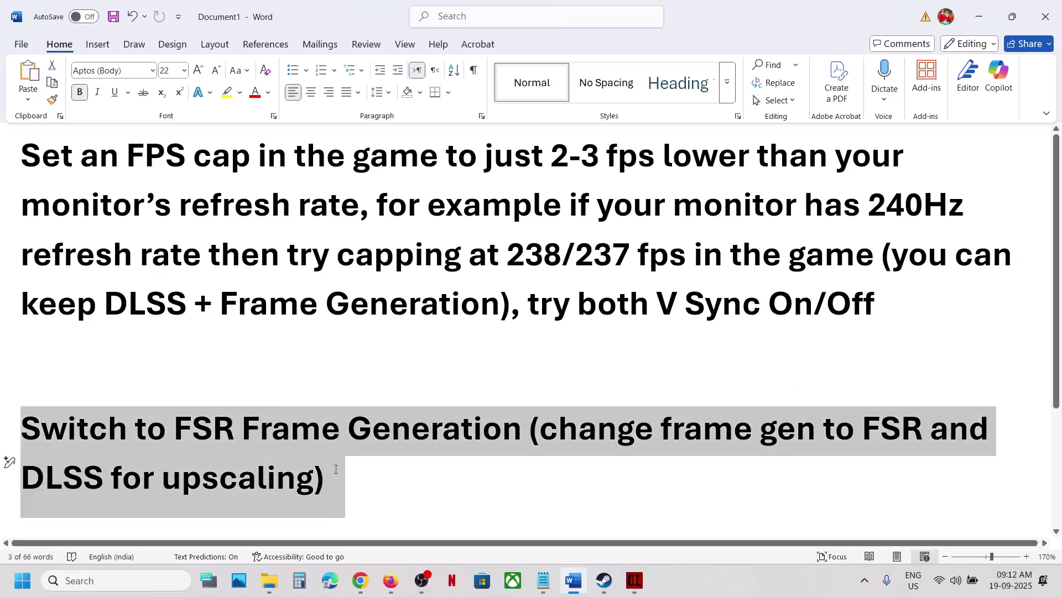
pyautogui.click(334, 469)
# Highlight the instruction to try disabling G Sync/Free Sync at the end of the document
pyautogui.scroll(-3, 336, 469)
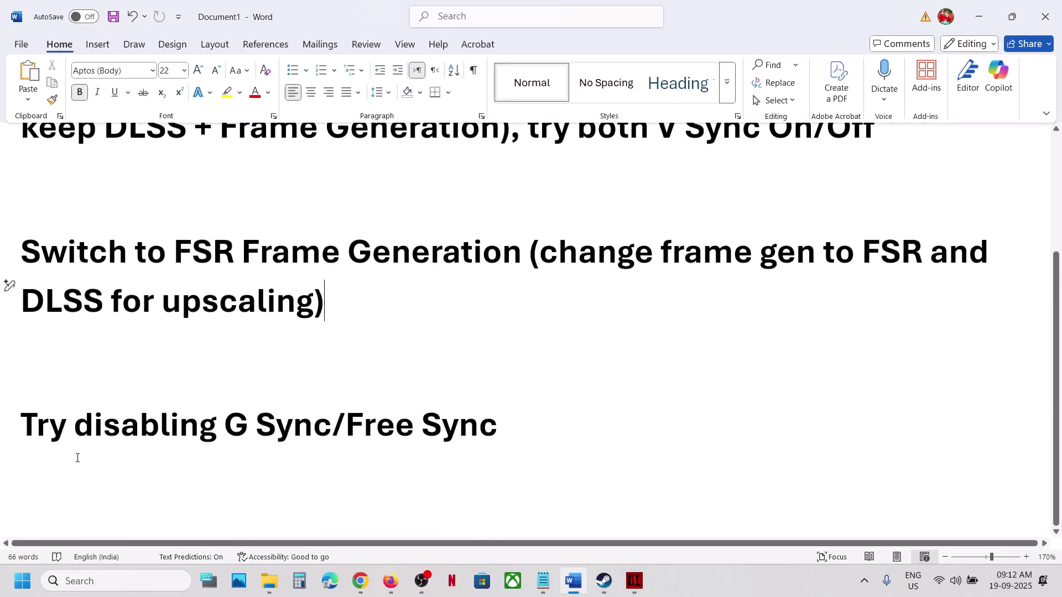
pyautogui.moveTo(30, 430); pyautogui.dragTo(318, 430)
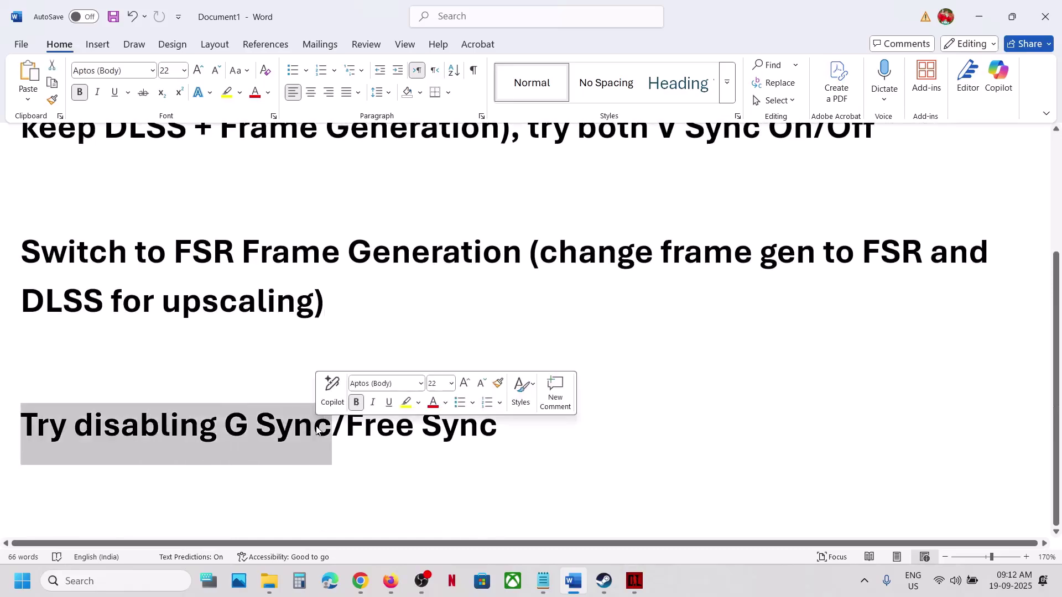
pyautogui.moveTo(501, 426); pyautogui.dragTo(129, 416)
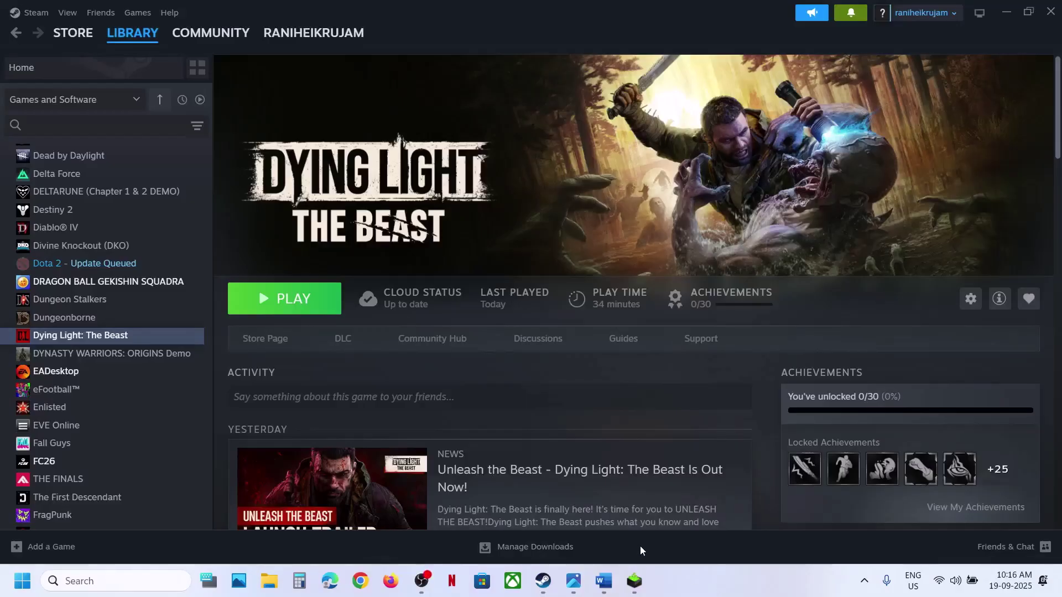
# Bring up the Set RendererMode to d3d12 document in Word and go to Step 6 on Power Saver mode
pyautogui.click(603, 581)
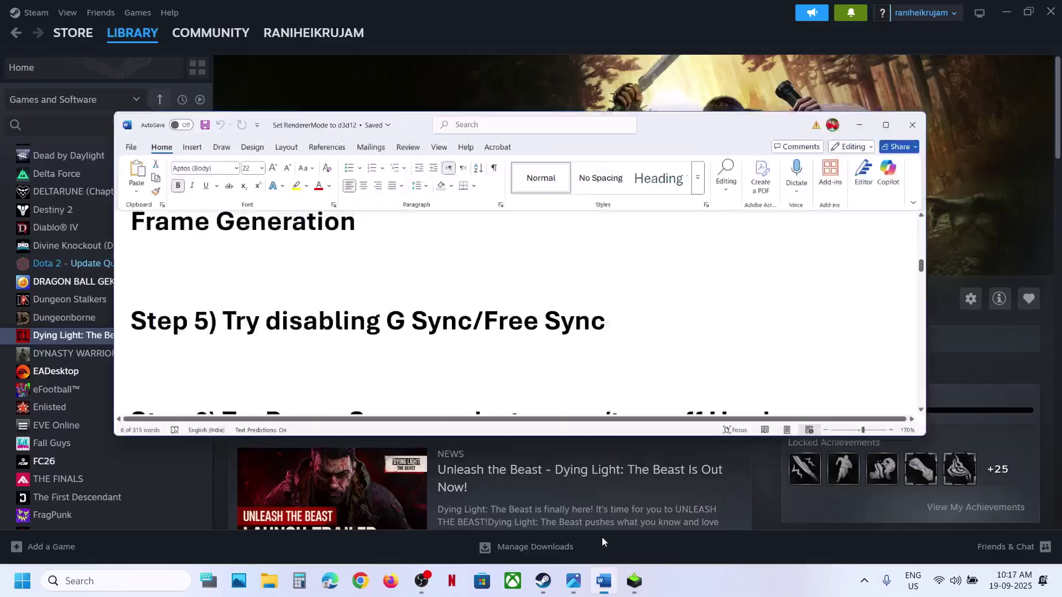
pyautogui.scroll(-3, 429, 338)
pyautogui.scroll(1, 372, 230)
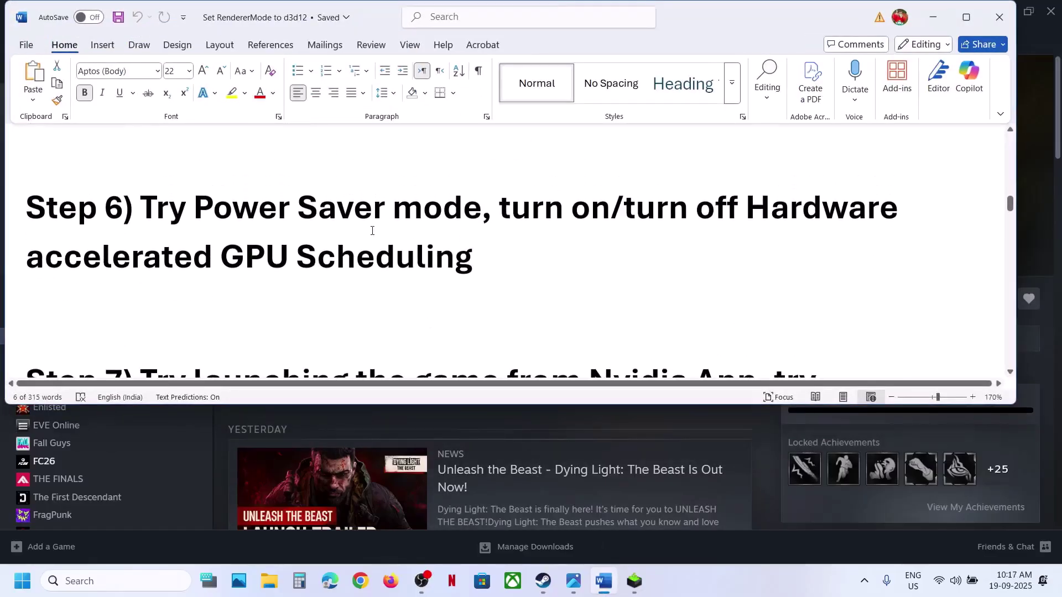
# Find Control Panel through a Windows search for "control" and open Power Options under Hardware and Sound
pyautogui.click(127, 578)
pyautogui.write('c')
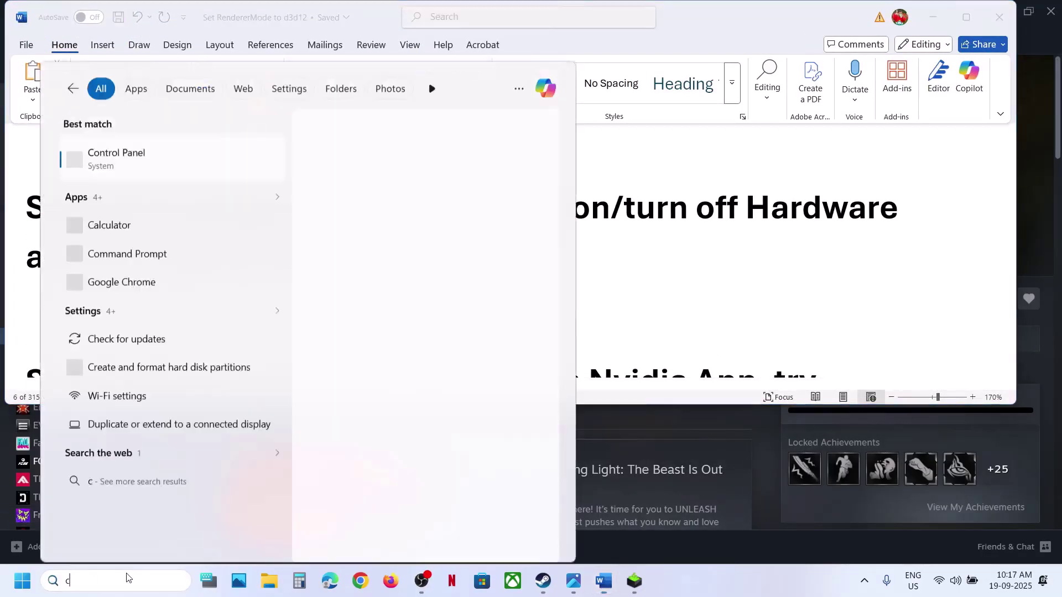
pyautogui.write('ontrol')
pyautogui.press('Return')
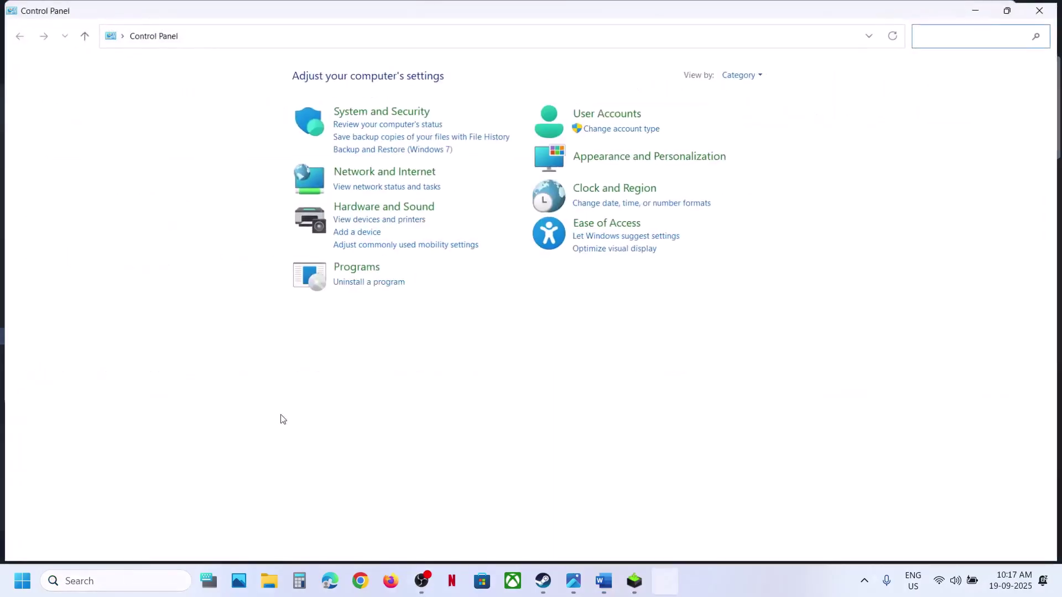
pyautogui.click(389, 208)
pyautogui.click(234, 188)
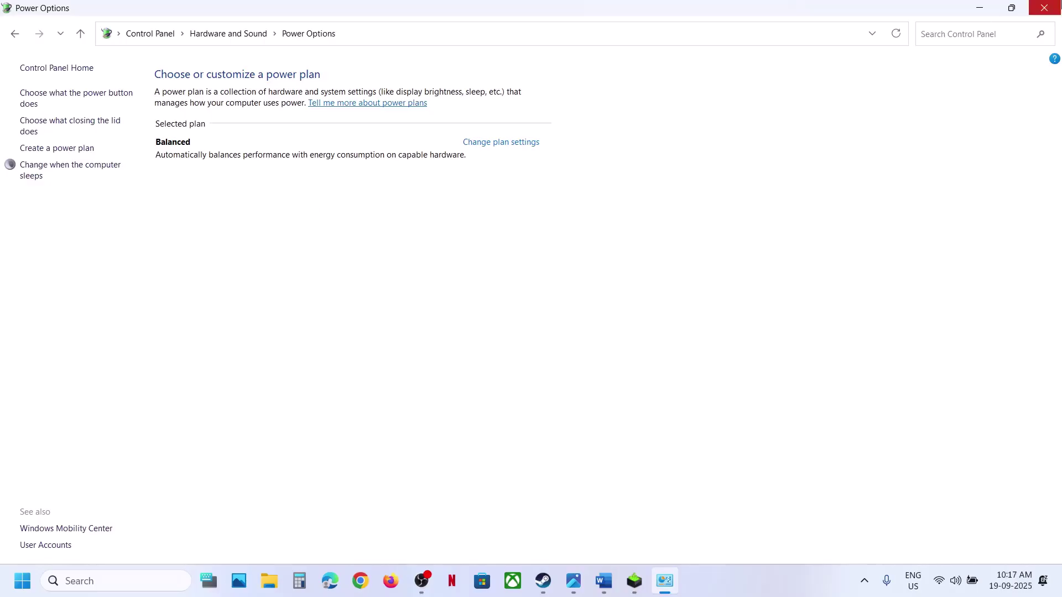
# Switch to the Photos app to view the Power Saver.jpg power plan reference, and go to the following image
pyautogui.click(570, 595)
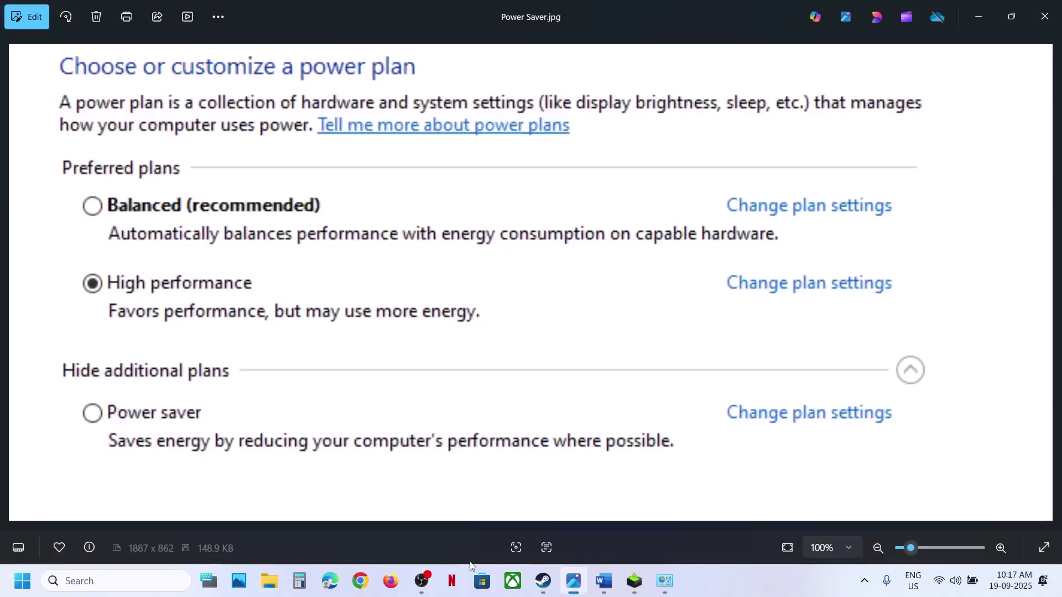
pyautogui.click(538, 584)
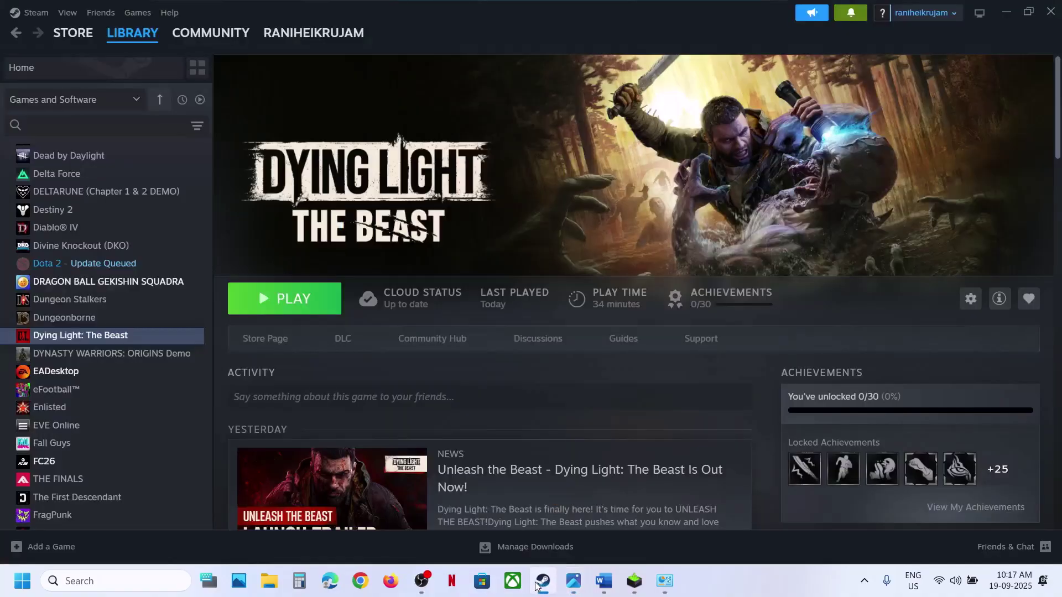
pyautogui.click(537, 585)
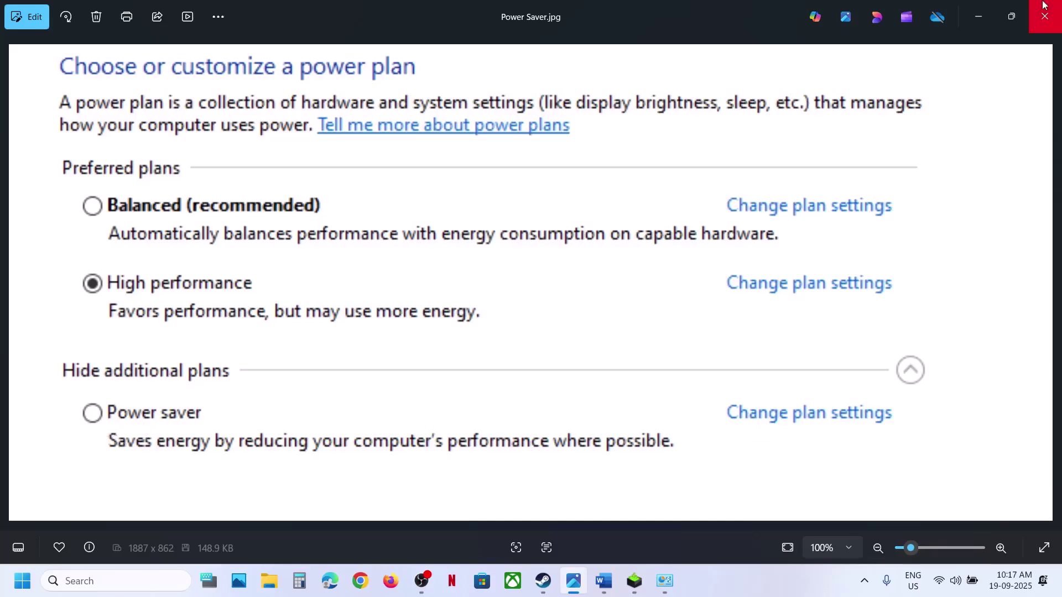
pyautogui.press('Right')
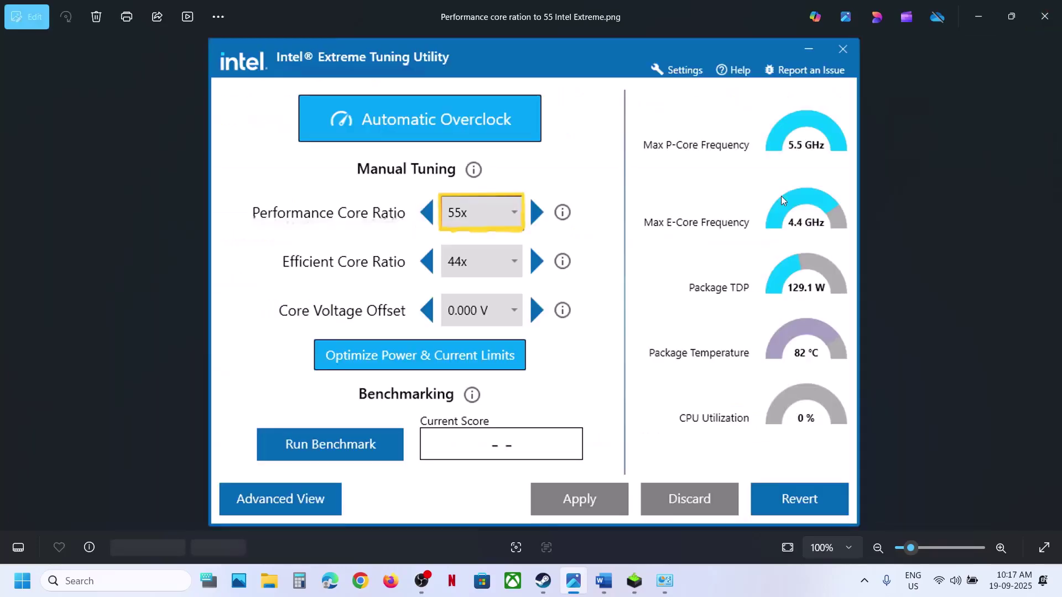
# Enlarge the Intel Extreme Tuning Utility reference image showing the Performance Core Ratio of 55x, and close Photos
pyautogui.scroll(3, 557, 205)
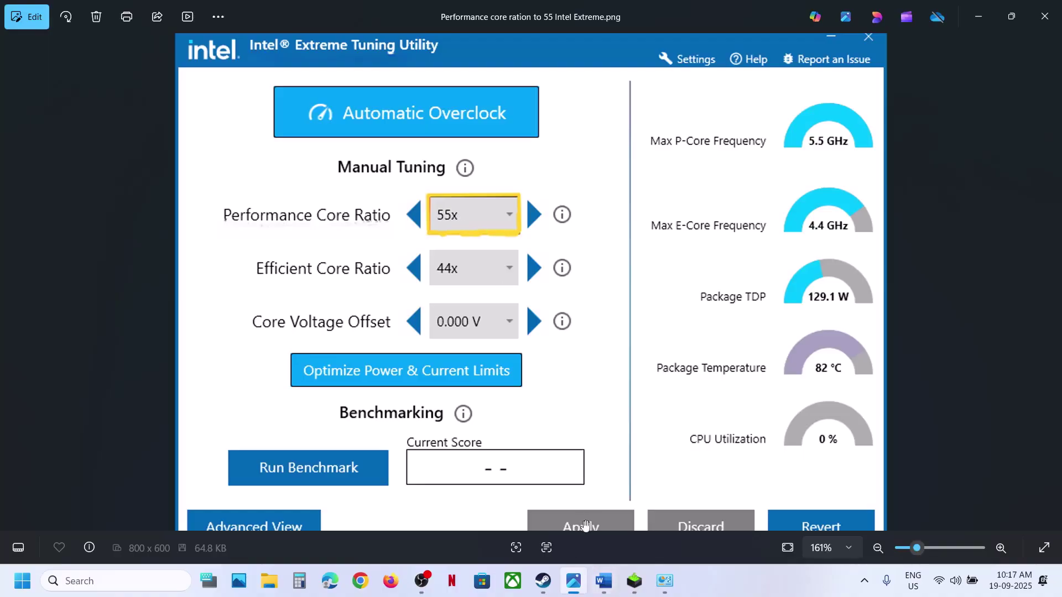
pyautogui.click(1045, 17)
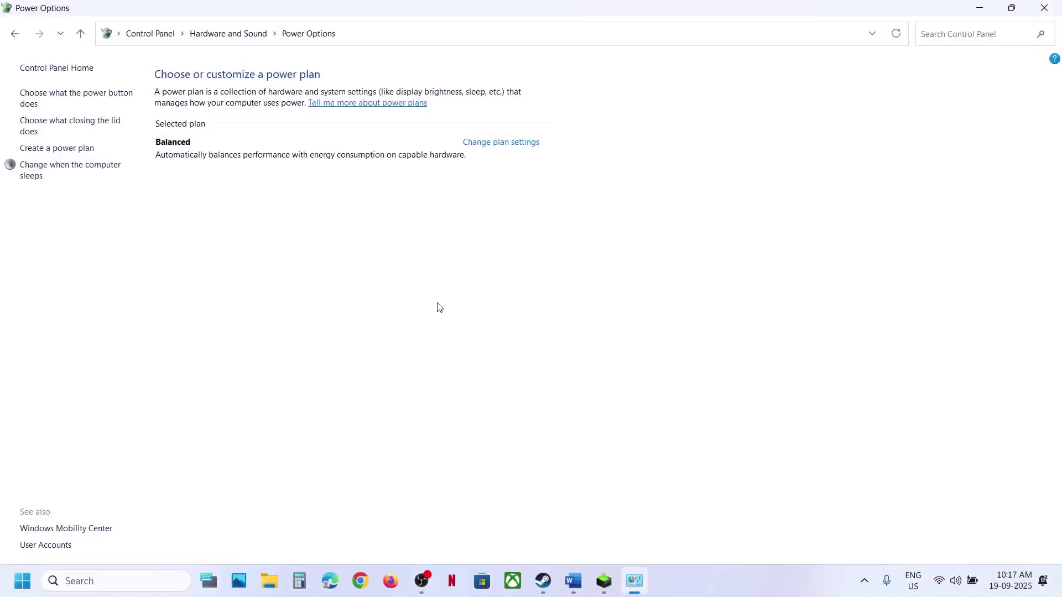
# Switch to the Word document and highlight the instruction in Step 6 to turn Hardware accelerated GPU Scheduling on or off
pyautogui.click(581, 569)
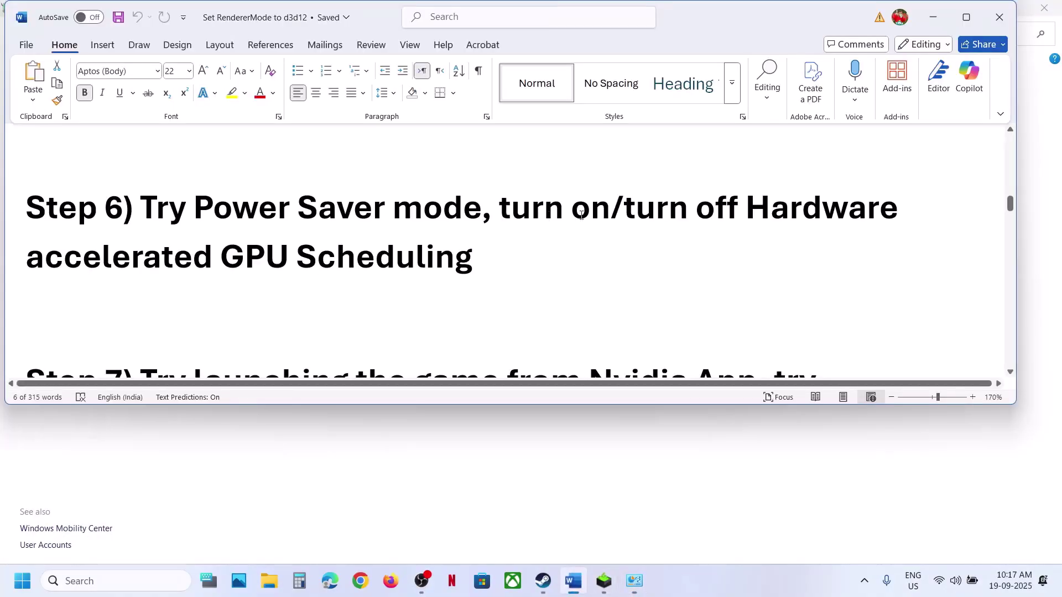
pyautogui.moveTo(499, 211); pyautogui.dragTo(384, 253)
pyautogui.click(249, 326)
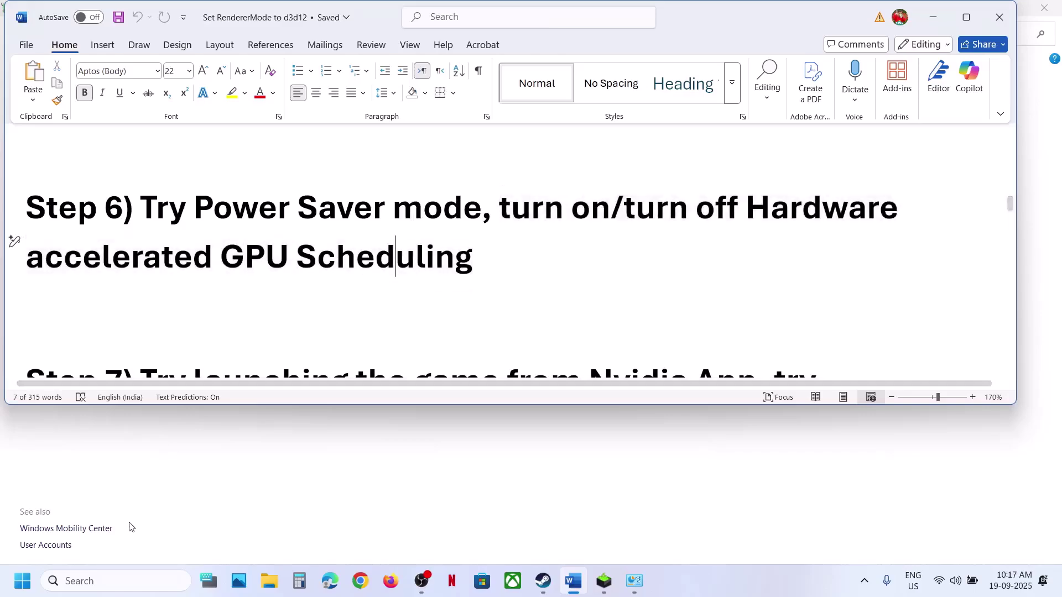
# Find Graphics settings through a Windows search for "graphics" and expand the advanced graphics settings
pyautogui.click(111, 576)
pyautogui.write('graphic')
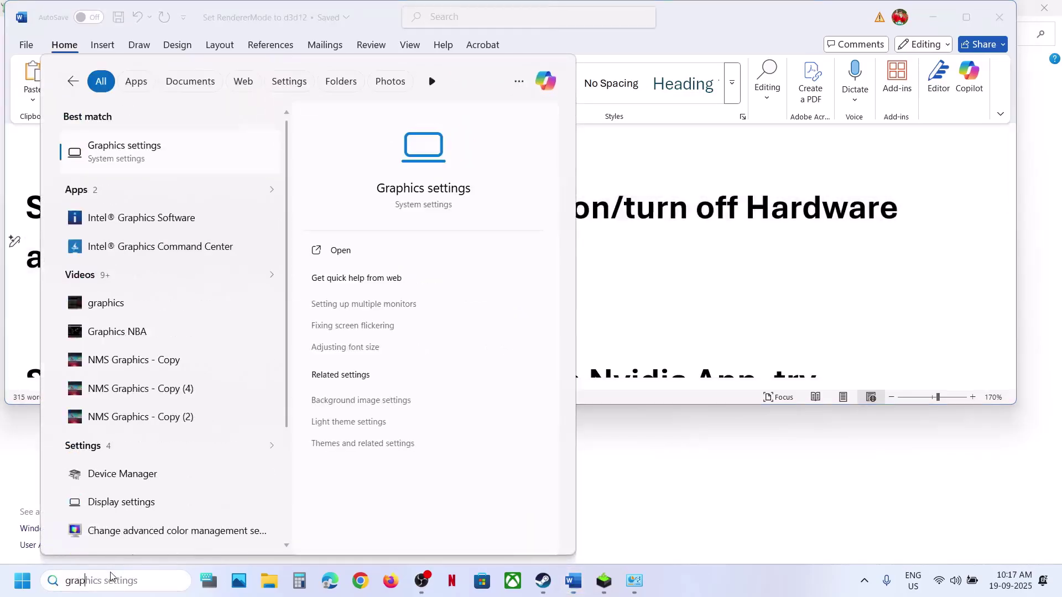
pyautogui.write('s')
pyautogui.press('Return')
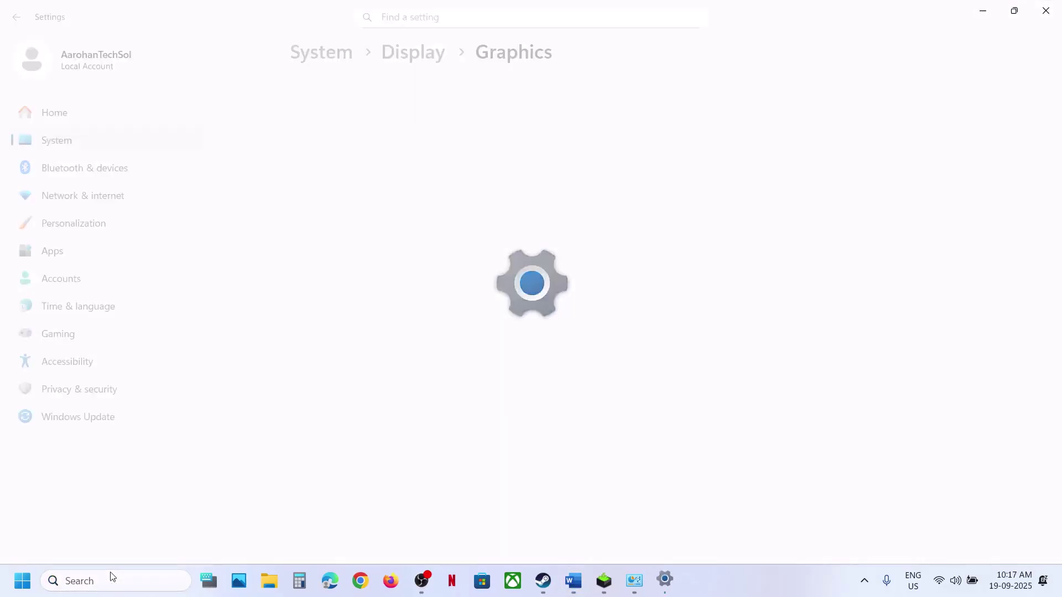
pyautogui.click(371, 227)
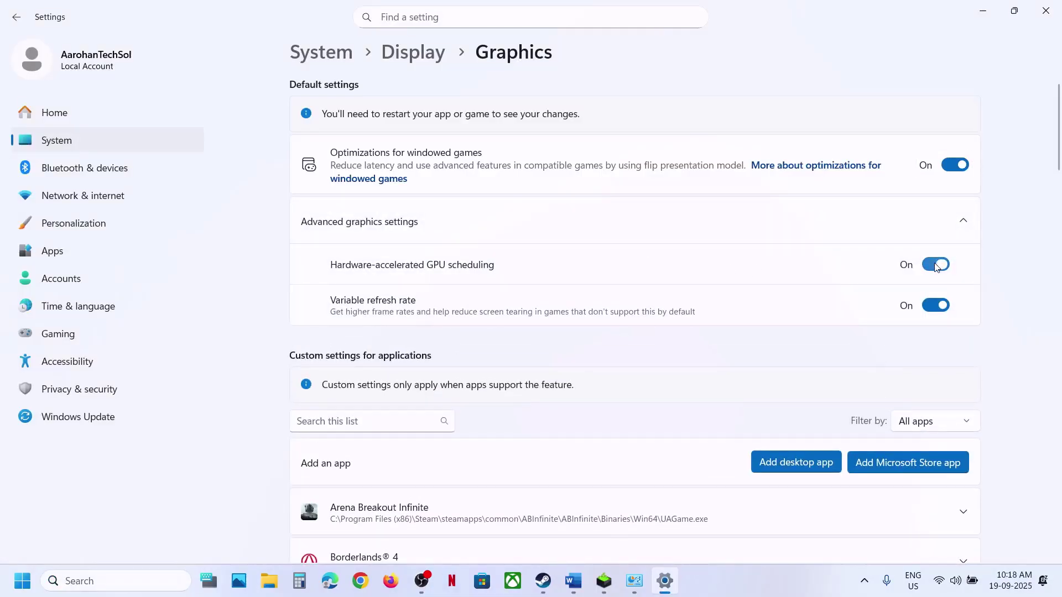
# Switch Hardware-accelerated GPU scheduling off and back on, and return to the Word document
pyautogui.click(936, 266)
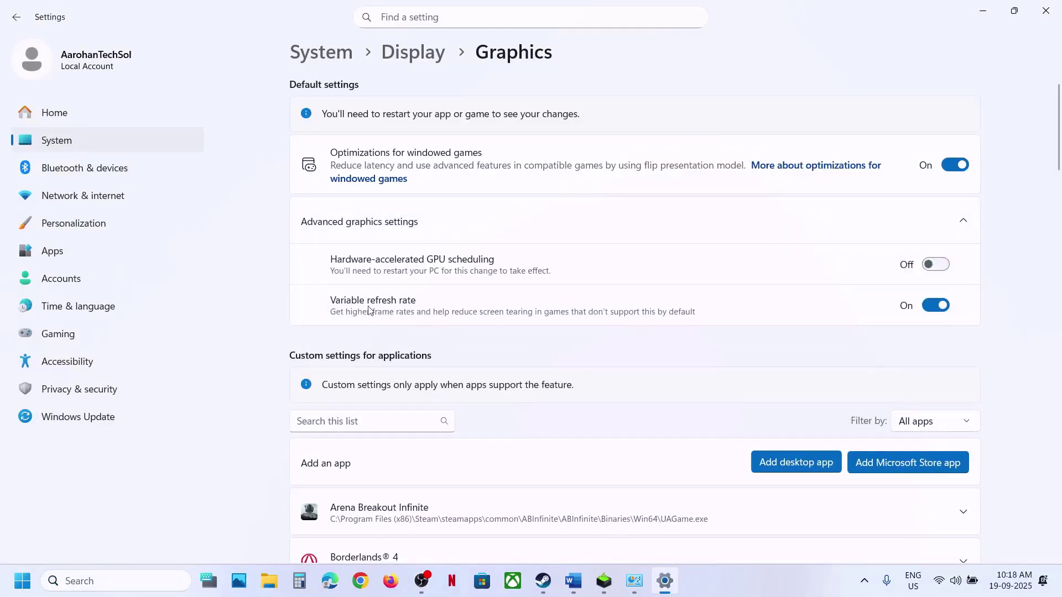
pyautogui.click(940, 267)
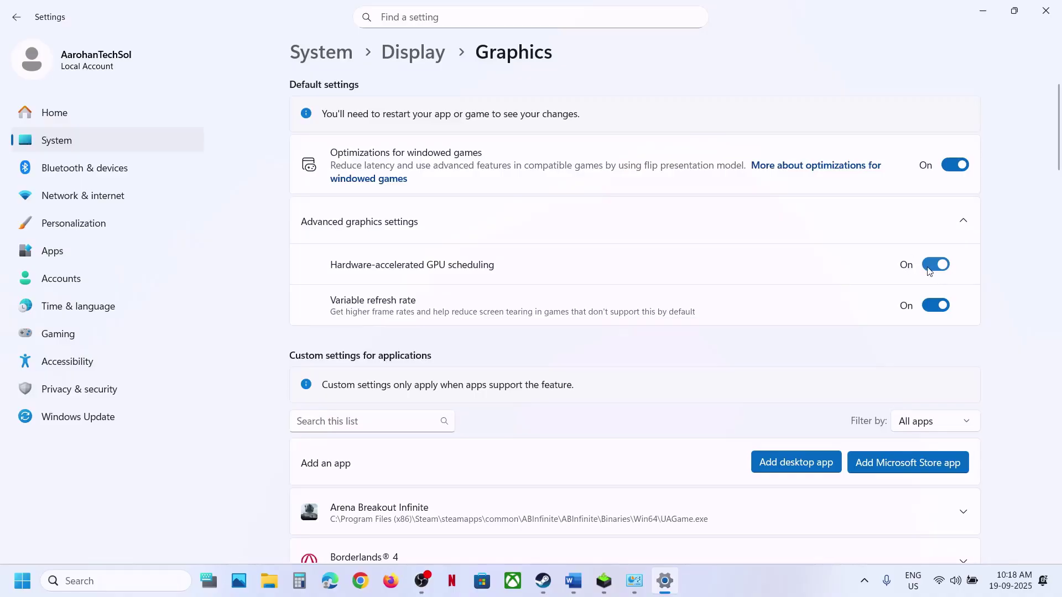
pyautogui.hotkey('alt', 'Tab')
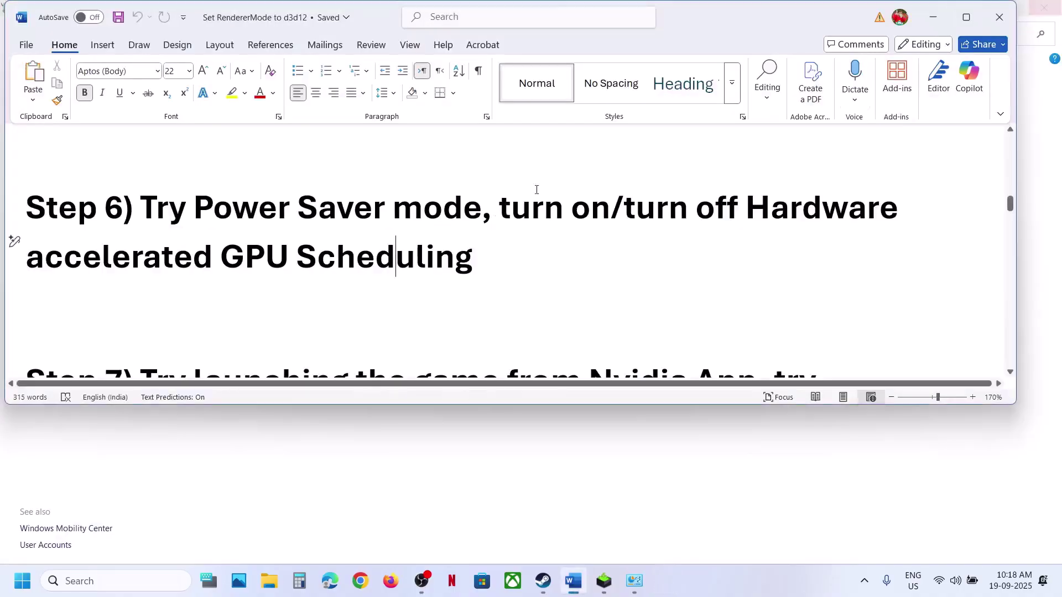
# Highlight "Try launching the game from Nvidia App" in Step 7 of the document
pyautogui.scroll(-1, 494, 210)
pyautogui.scroll(-2, 494, 211)
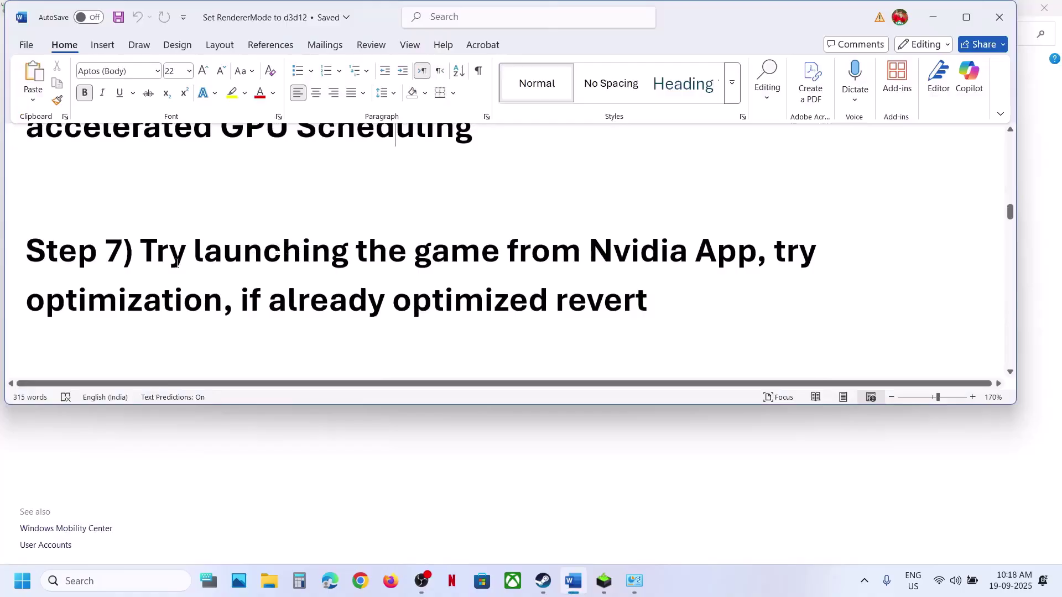
pyautogui.moveTo(176, 263); pyautogui.dragTo(756, 260)
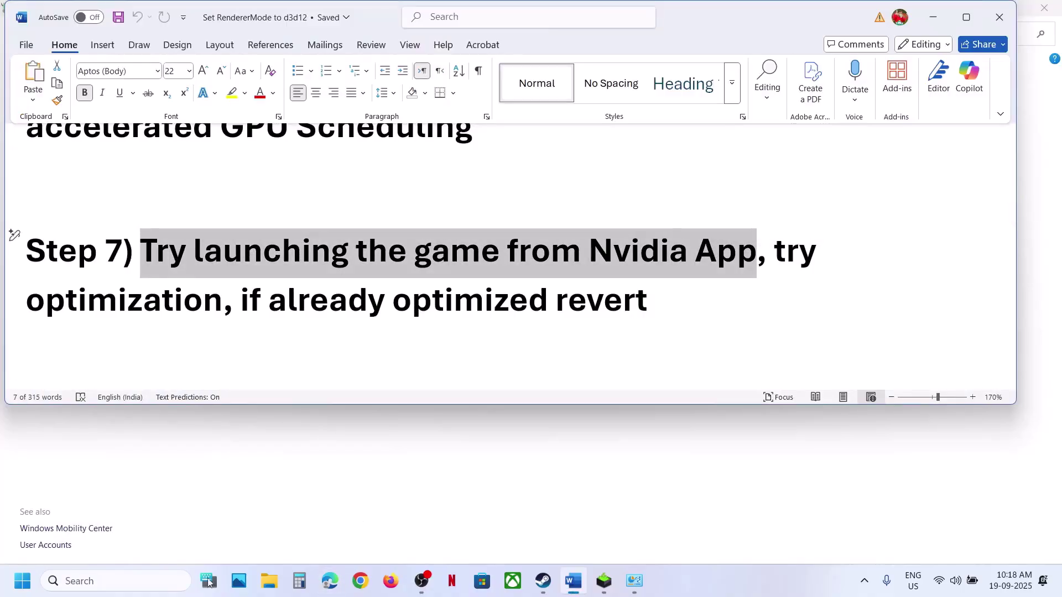
# Open the NVIDIA App through a Windows search, view the Dying Light: The Beast graphics program settings, and return to the home library
pyautogui.click(146, 580)
pyautogui.write('nvia')
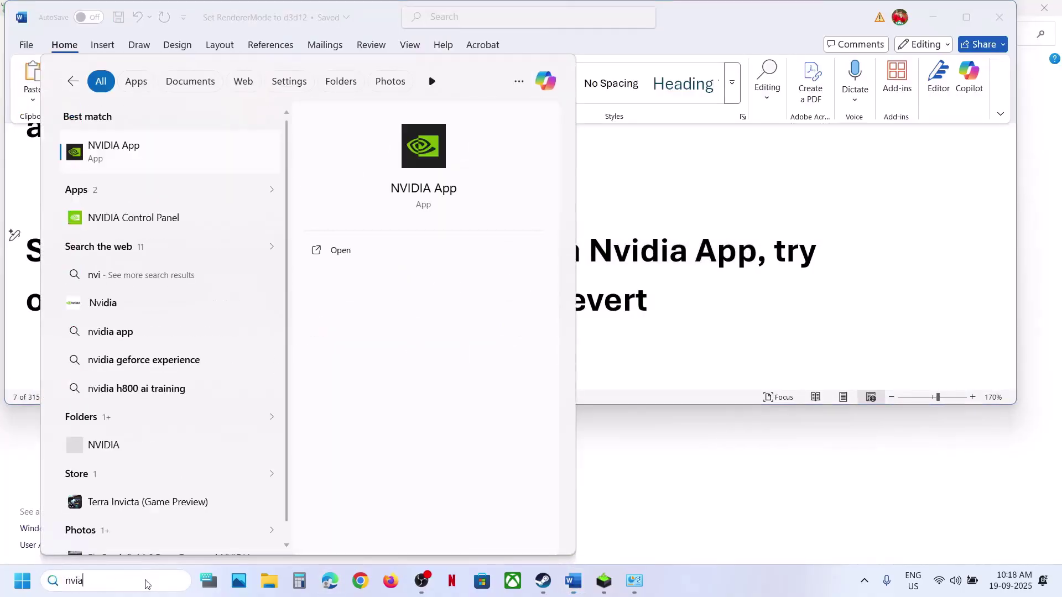
pyautogui.write('dia')
pyautogui.press('Return')
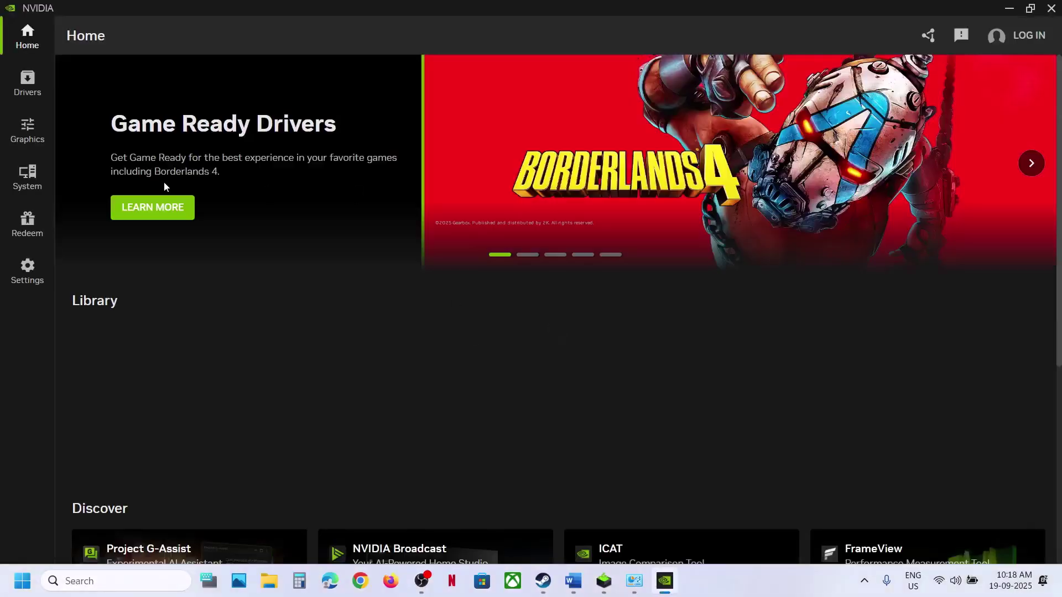
pyautogui.click(35, 144)
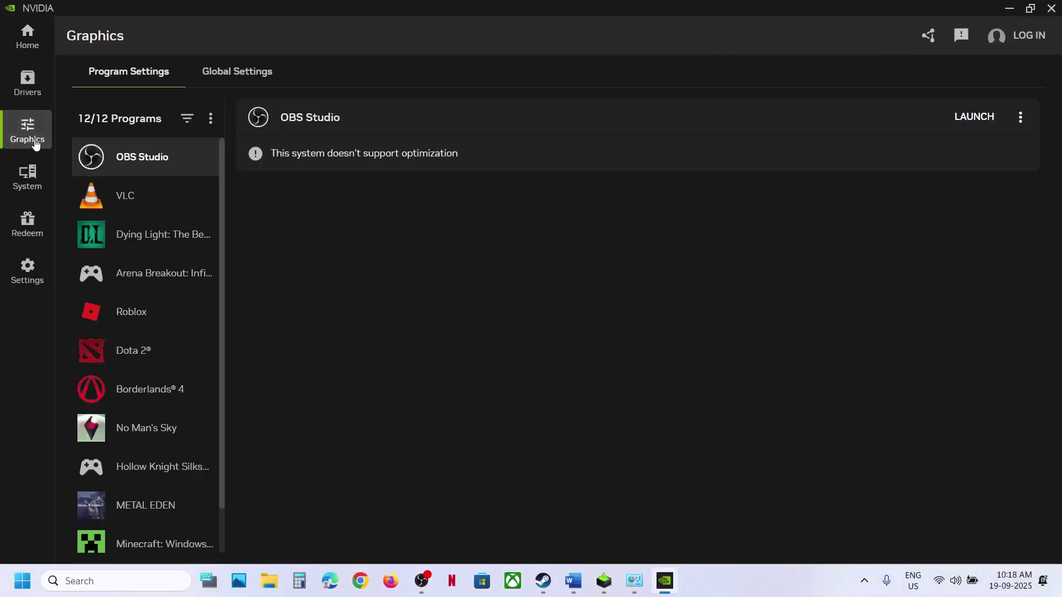
pyautogui.click(141, 236)
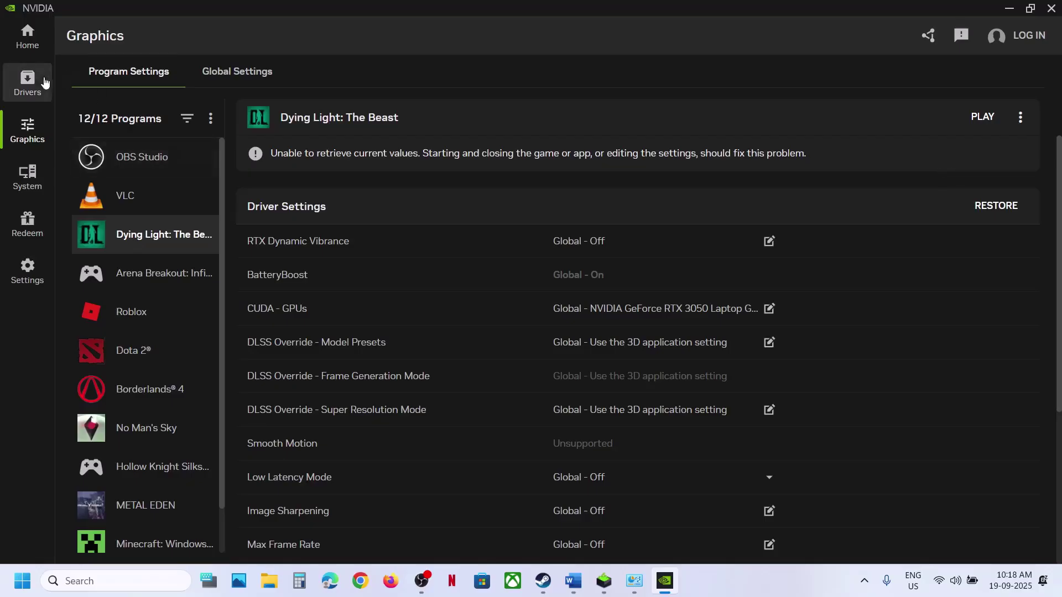
pyautogui.click(34, 54)
pyautogui.moveTo(676, 407)
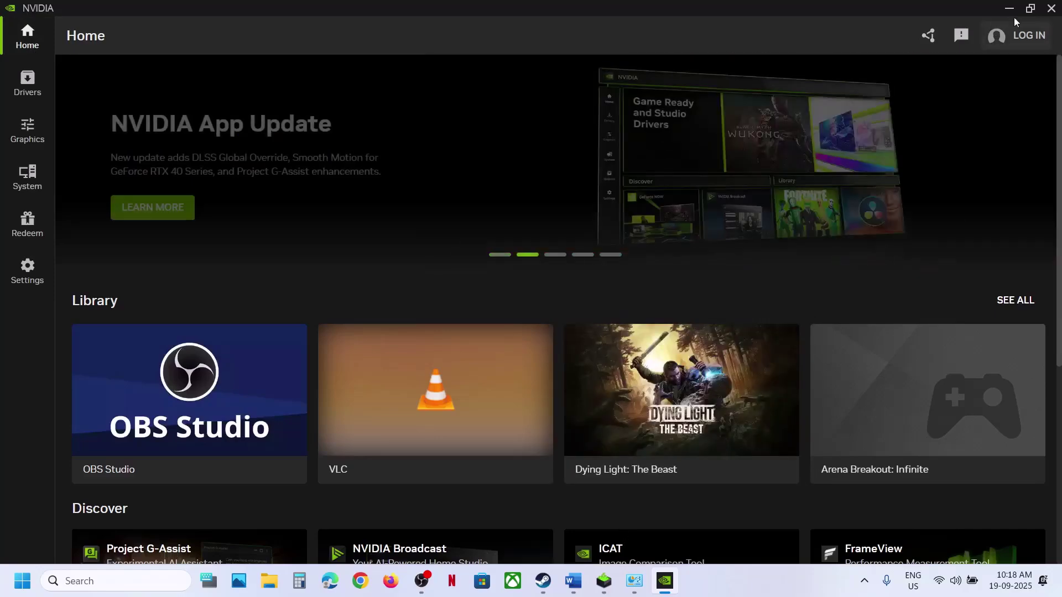
# Close the NVIDIA App and highlight "Nvidia Control Panel Setting" in Step 8 of the Word document
pyautogui.click(1051, 8)
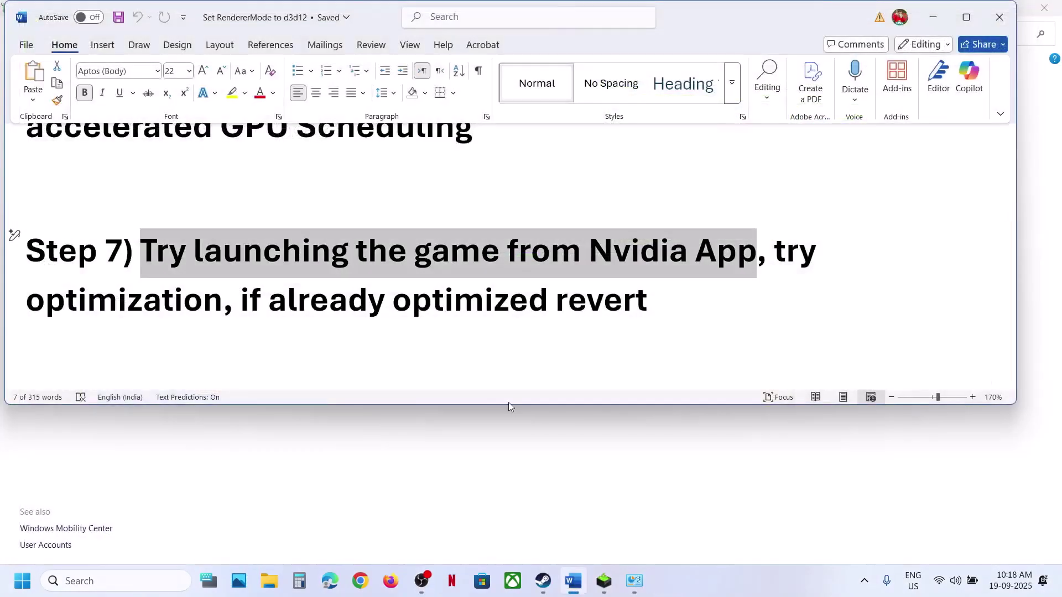
pyautogui.scroll(-3, 435, 328)
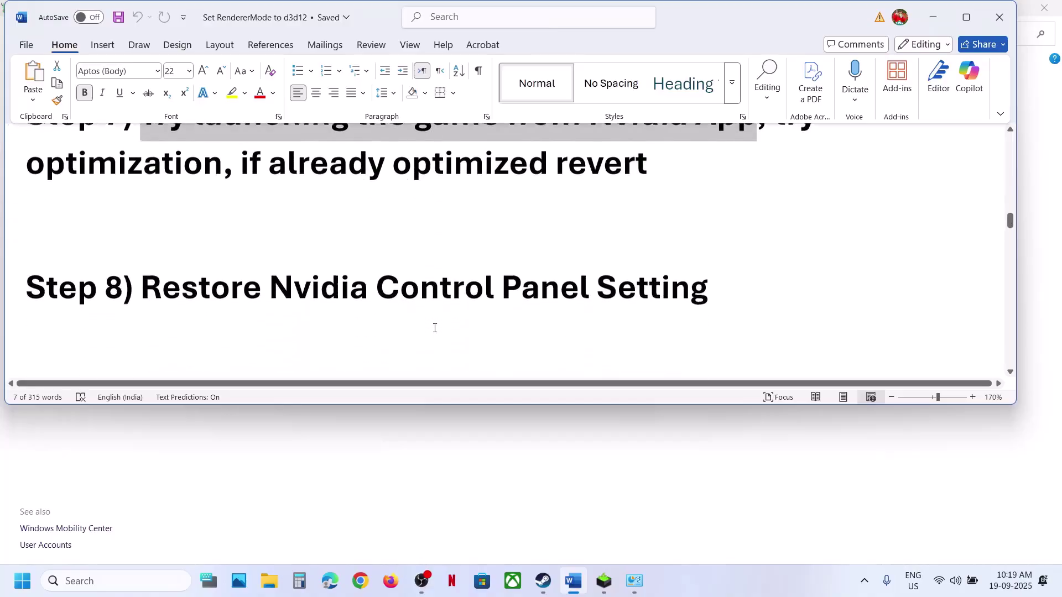
pyautogui.moveTo(285, 283); pyautogui.dragTo(708, 287)
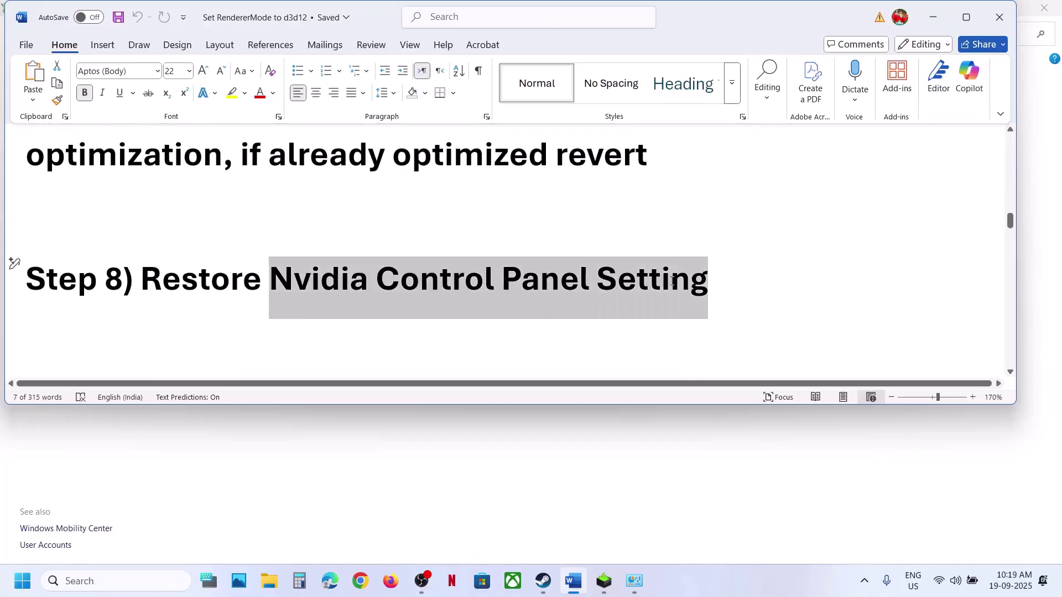
# Open NVIDIA Control Panel from the desktop's extended options and close the Power Options window
pyautogui.press('super+d')
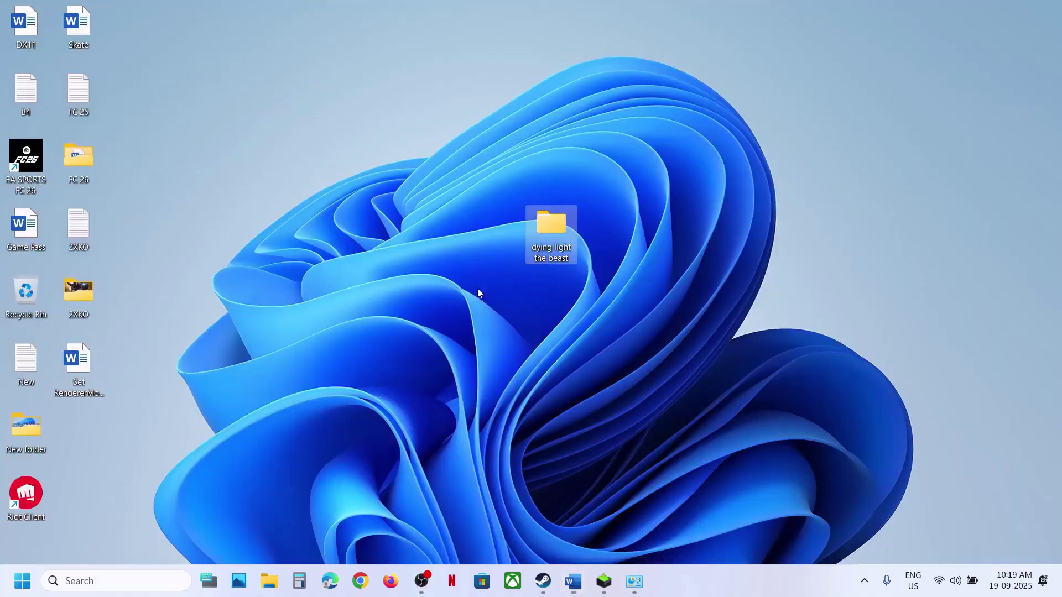
pyautogui.rightClick(369, 369)
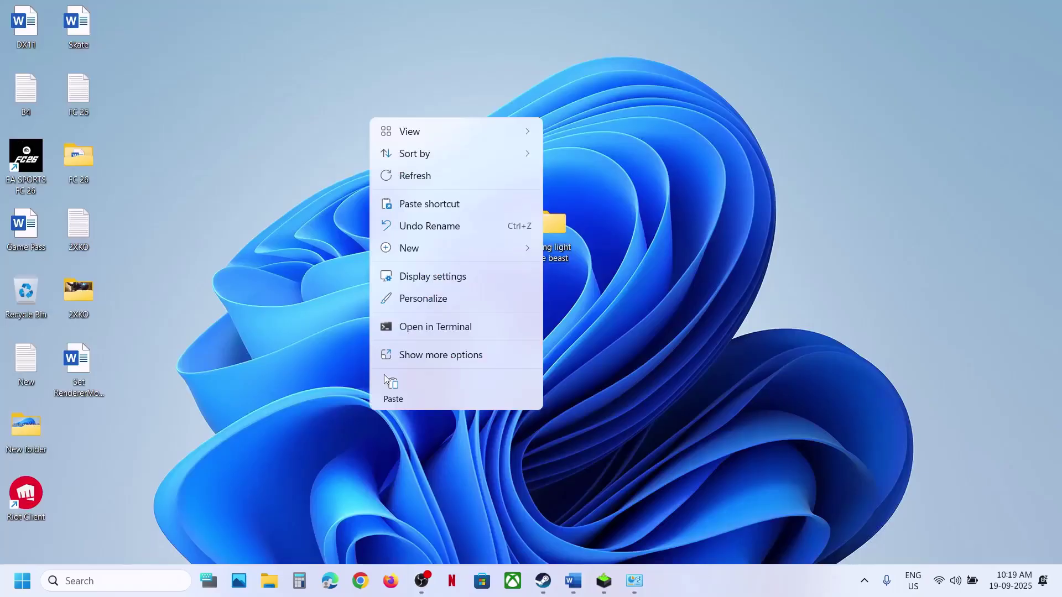
pyautogui.click(432, 359)
pyautogui.click(463, 303)
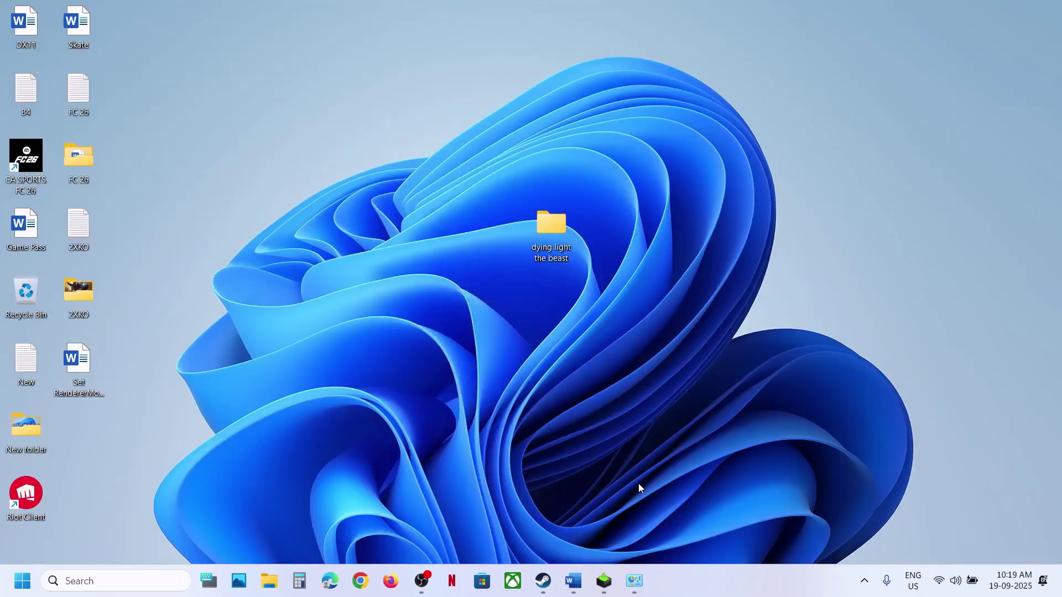
pyautogui.click(571, 585)
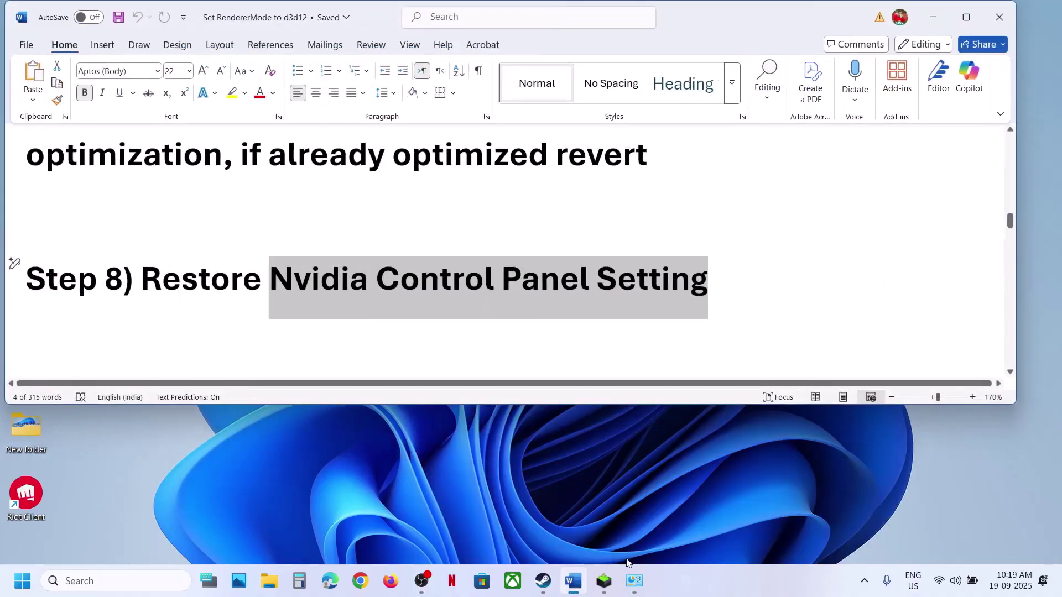
pyautogui.click(633, 578)
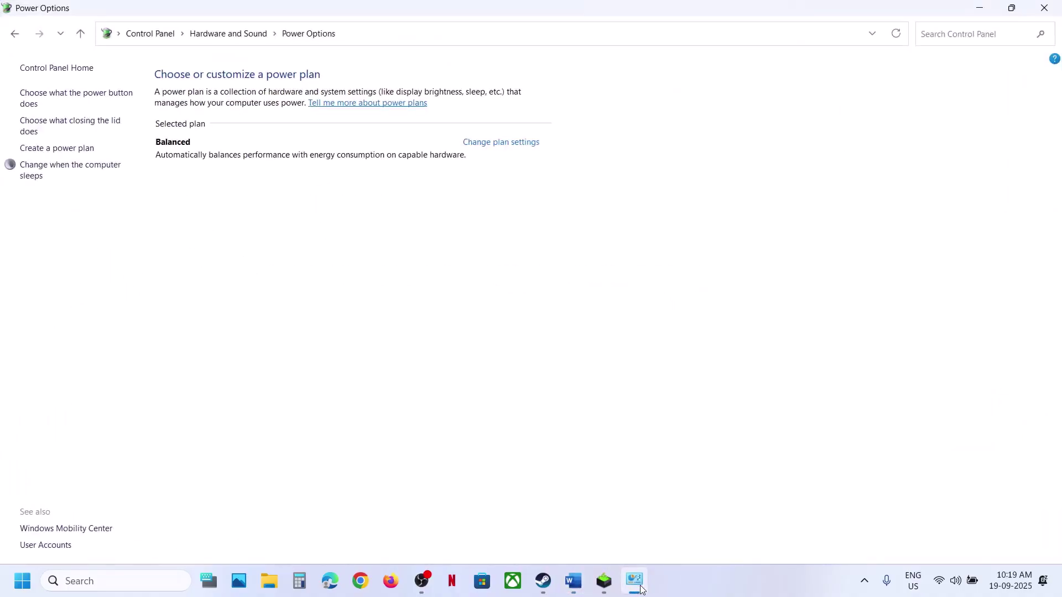
pyautogui.click(1041, 11)
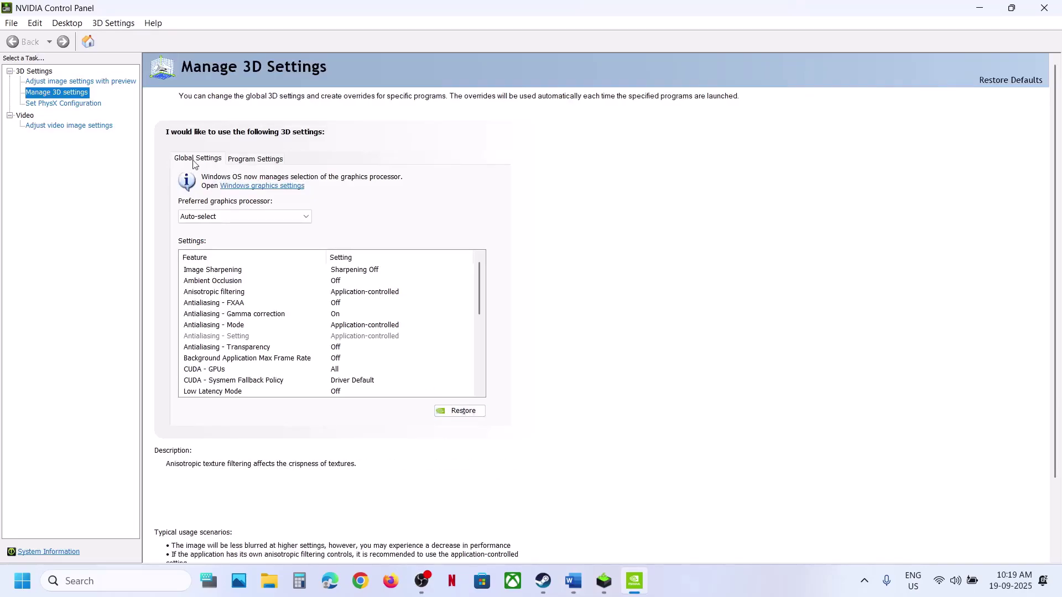
# Restore the global 3D settings to their default values in NVIDIA Control Panel and apply the change
pyautogui.click(462, 412)
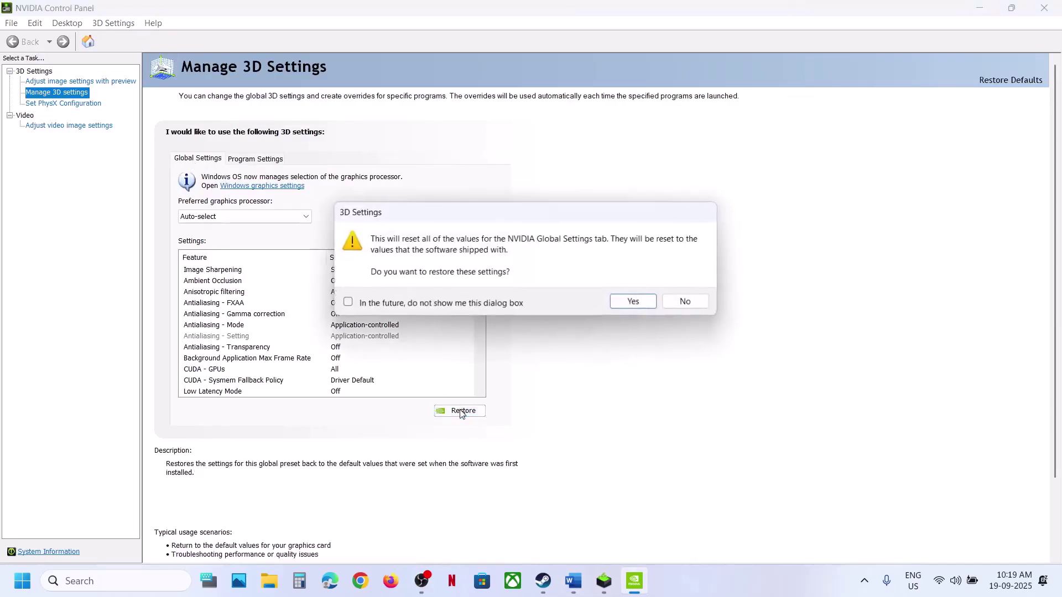
pyautogui.click(634, 302)
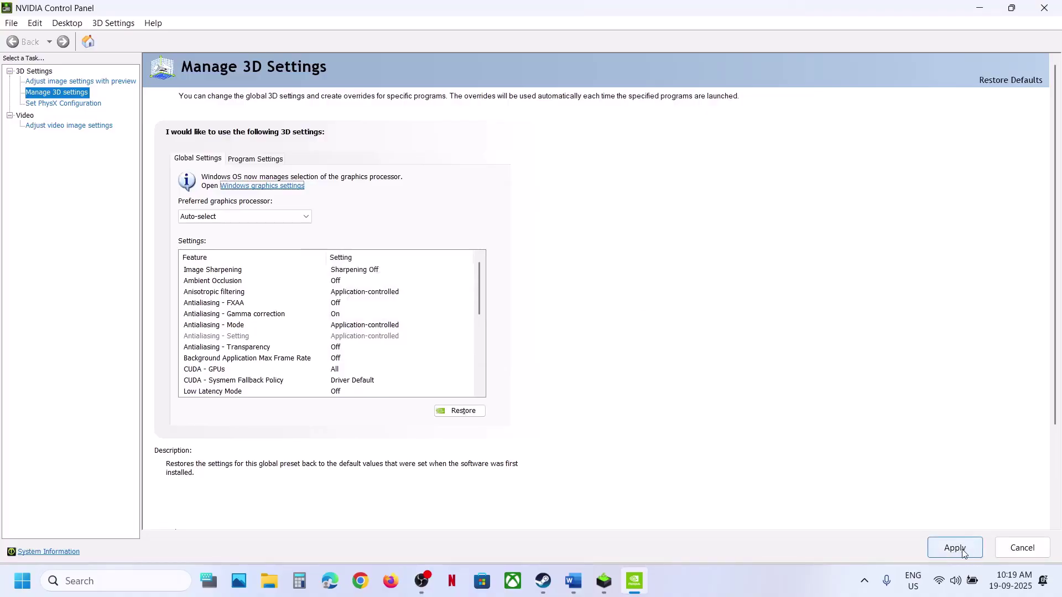
pyautogui.click(963, 554)
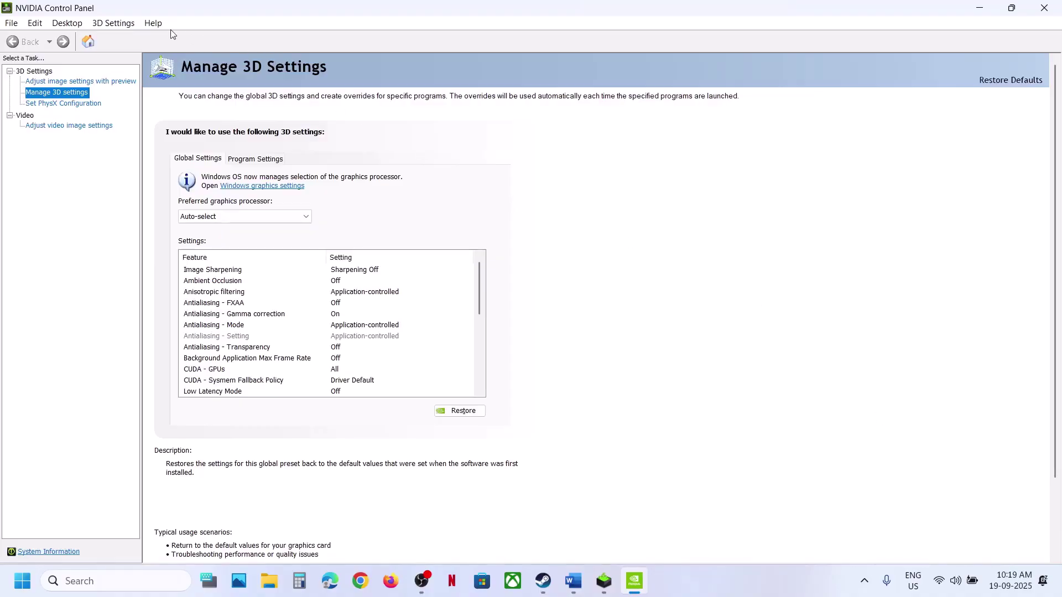
# Toggle Debug Mode in NVIDIA Control Panel and bring up the list containing that option again
pyautogui.click(154, 25)
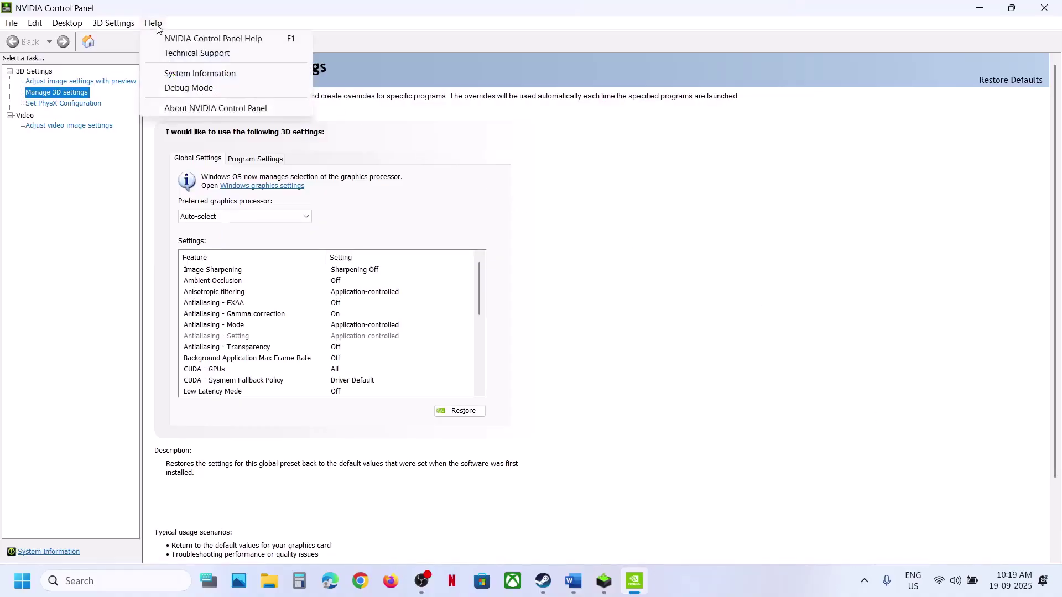
pyautogui.click(209, 89)
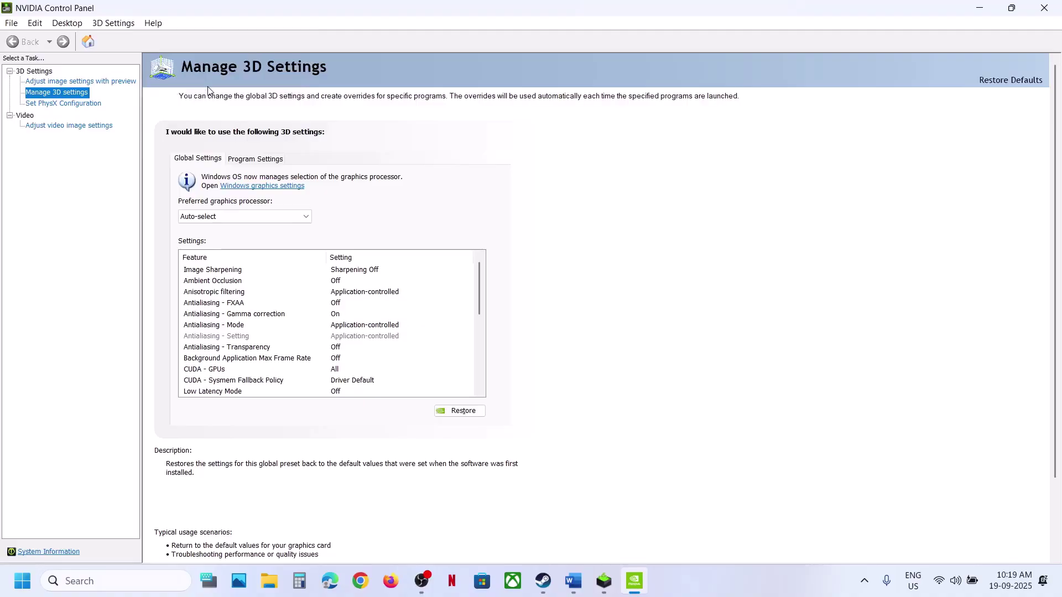
pyautogui.click(155, 26)
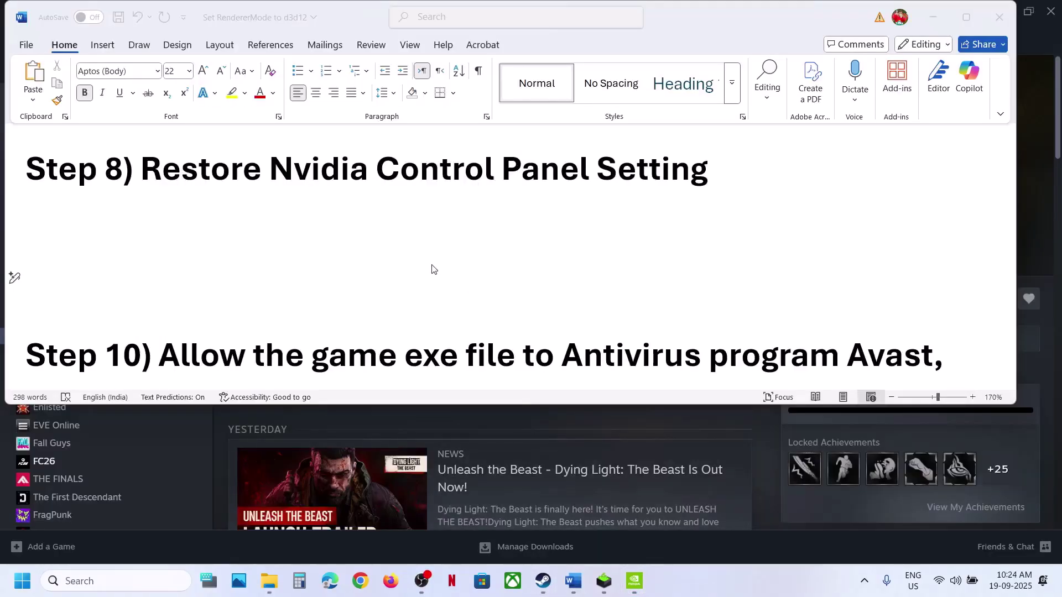
# Go to Step 10 in the Word document and highlight the antivirus program names and Windows Security
pyautogui.scroll(-2, 434, 270)
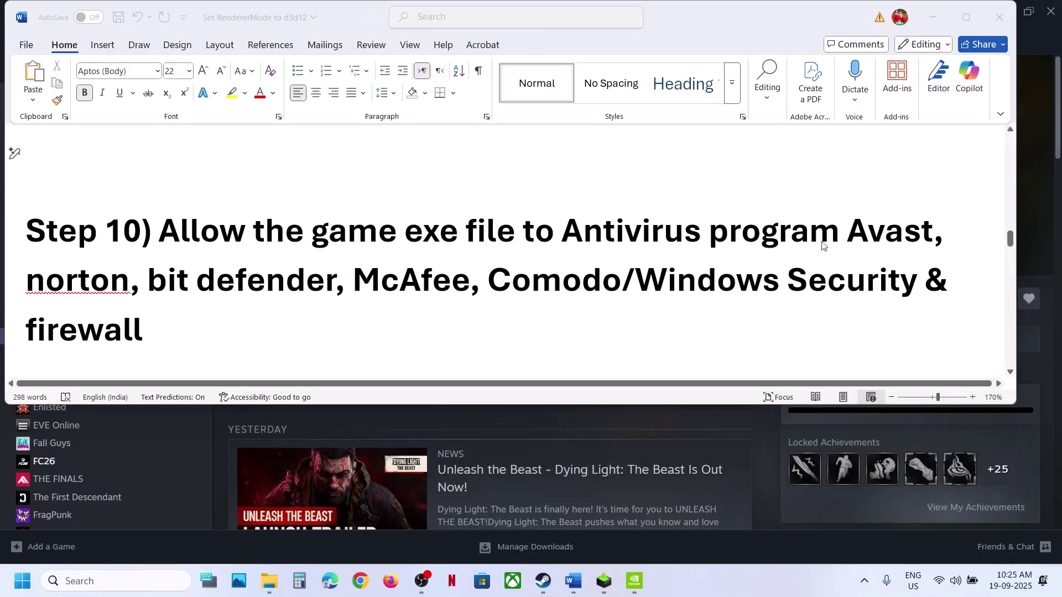
pyautogui.click(859, 239)
pyautogui.moveTo(854, 237); pyautogui.dragTo(809, 285)
pyautogui.click(605, 289)
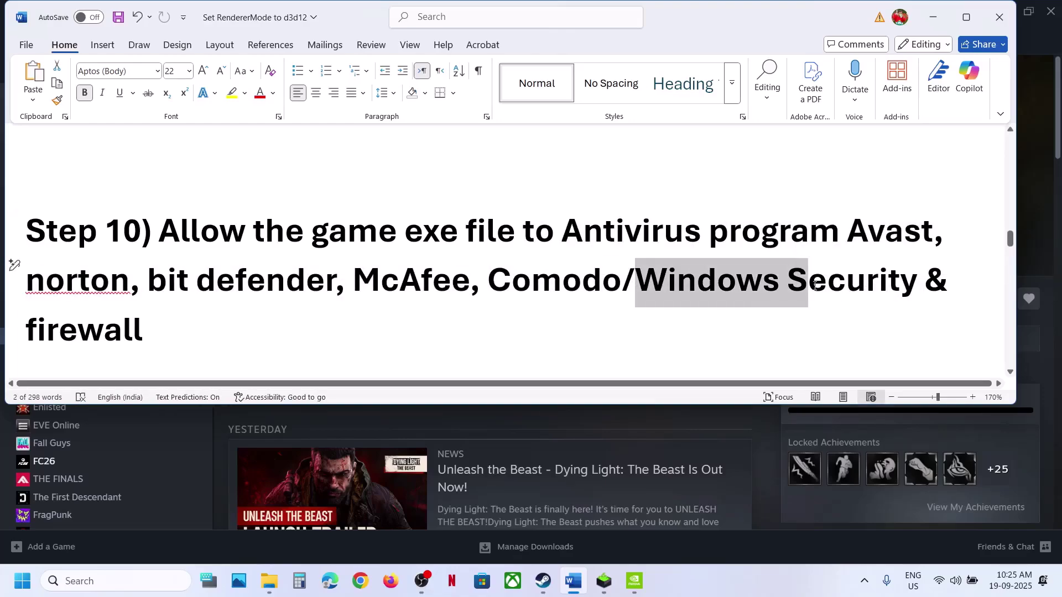
# Open the Ransomware protection page of Windows Security from the Privacy & security section of Windows Settings
pyautogui.press('super+i')
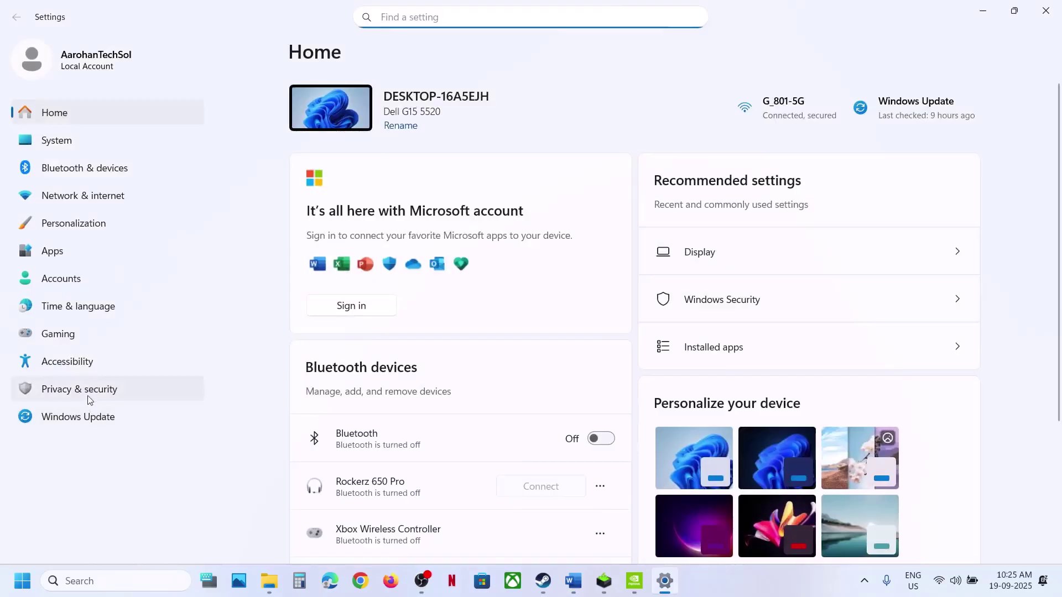
pyautogui.click(88, 390)
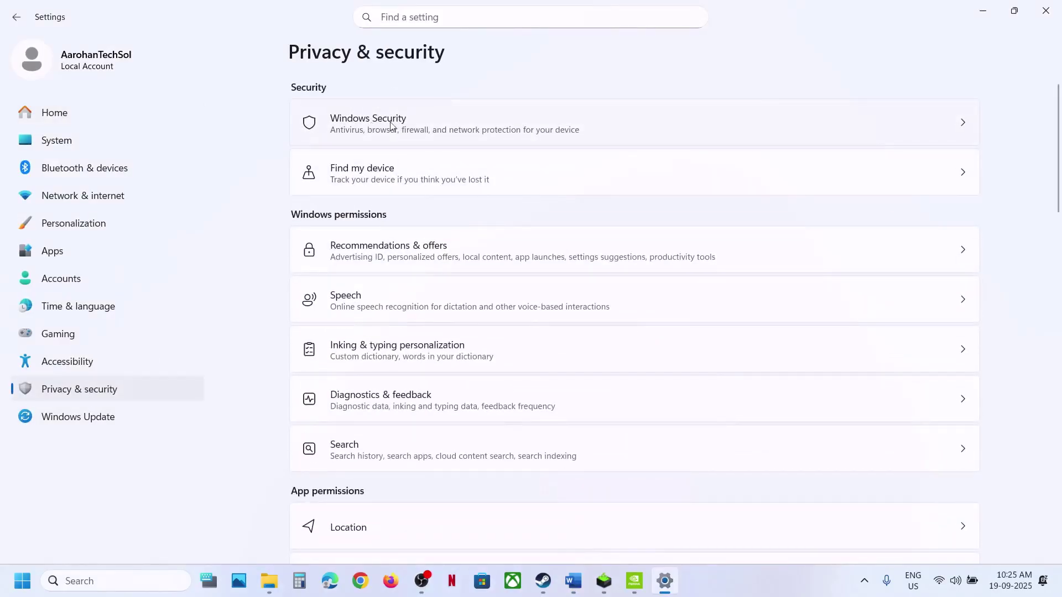
pyautogui.click(390, 126)
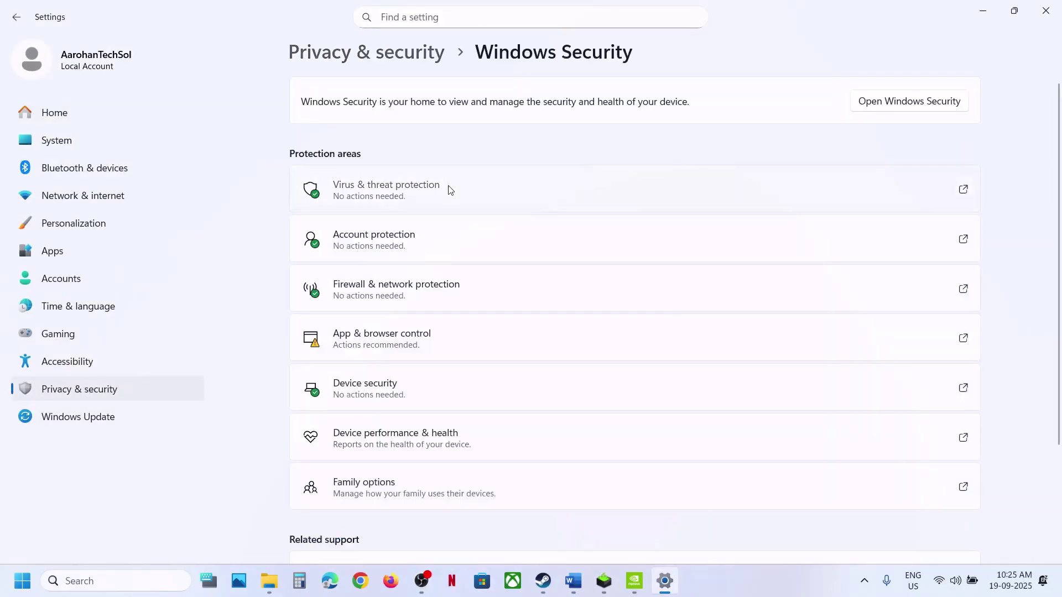
pyautogui.click(449, 191)
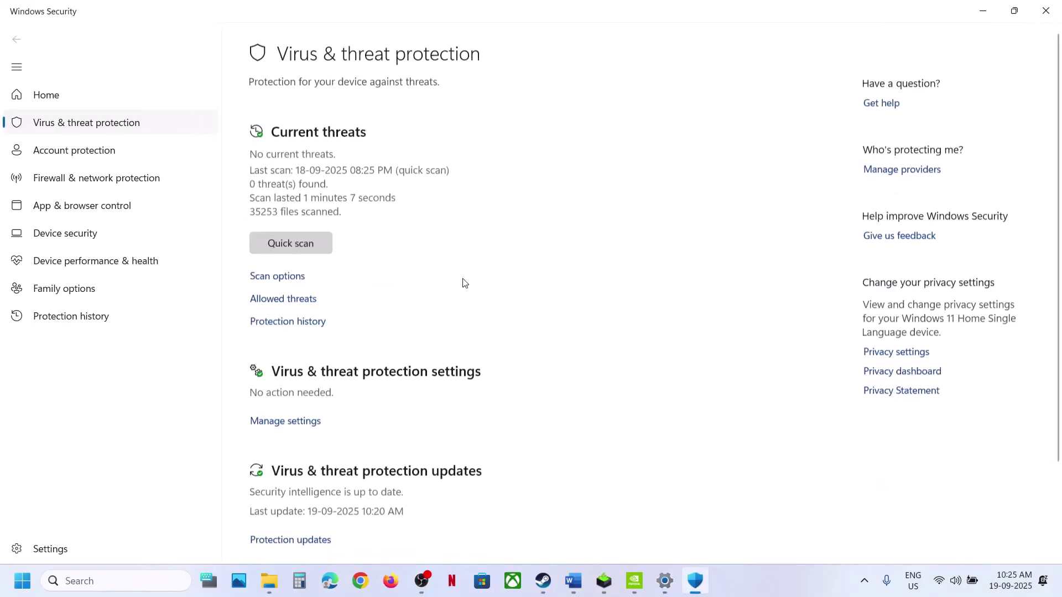
pyautogui.scroll(-3, 462, 283)
pyautogui.click(312, 520)
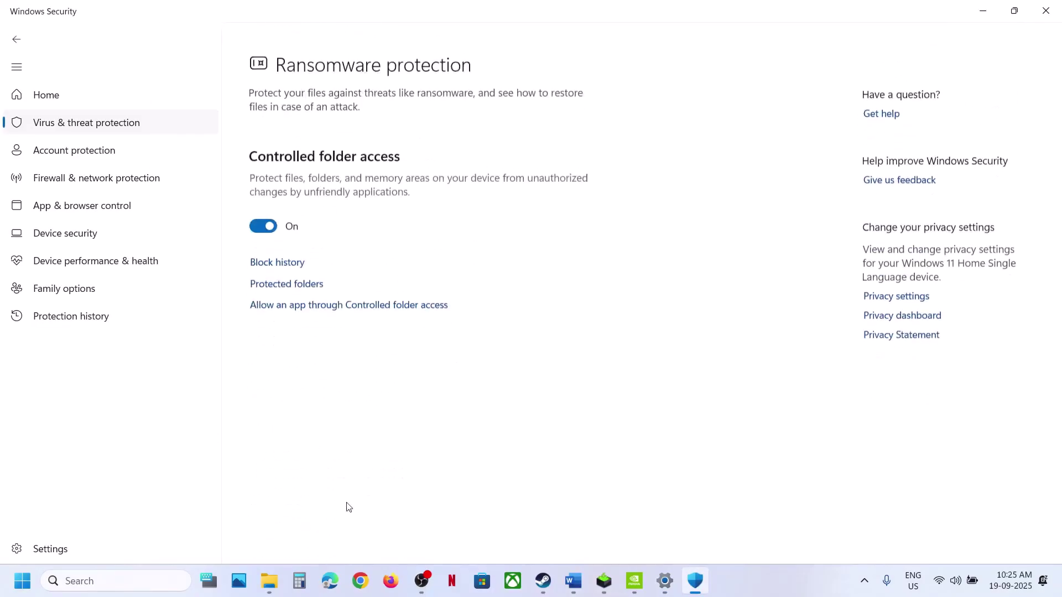
# Open the apps allowed through Controlled folder access and start browsing all apps for a new allowed app
pyautogui.click(351, 297)
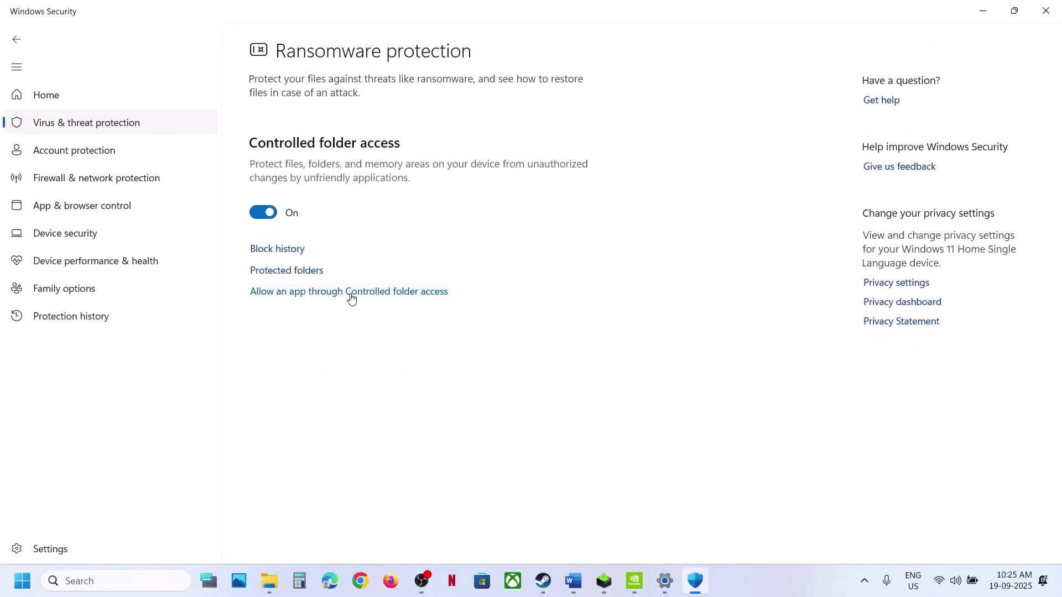
pyautogui.click(483, 400)
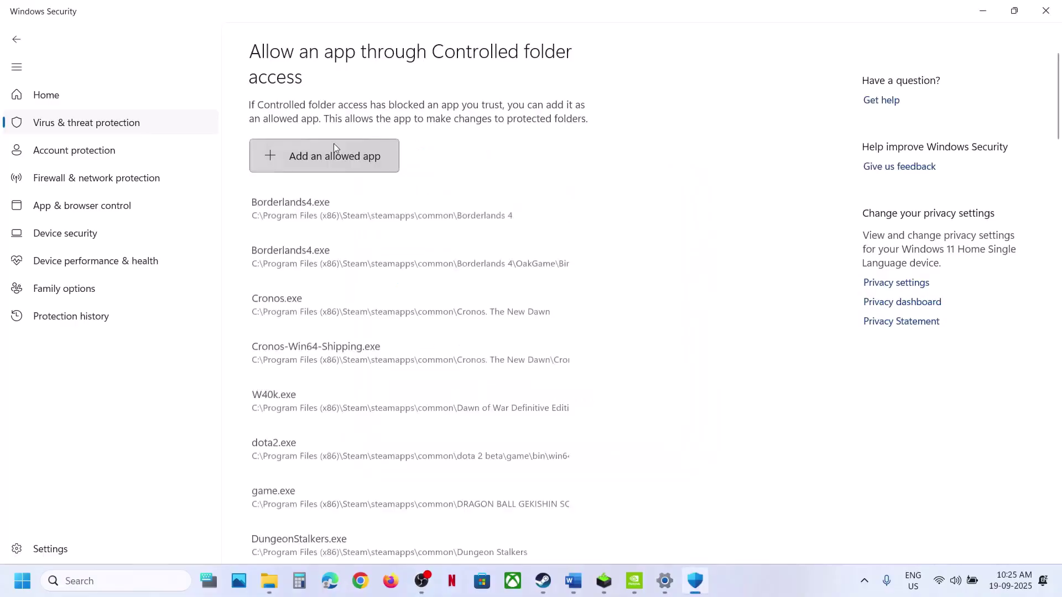
pyautogui.click(300, 148)
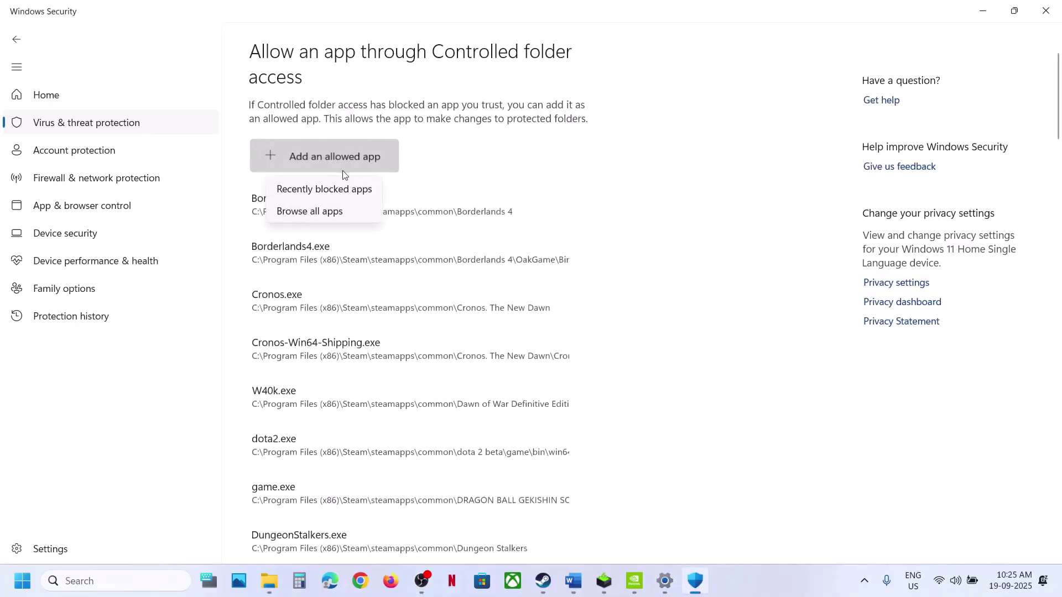
pyautogui.click(324, 210)
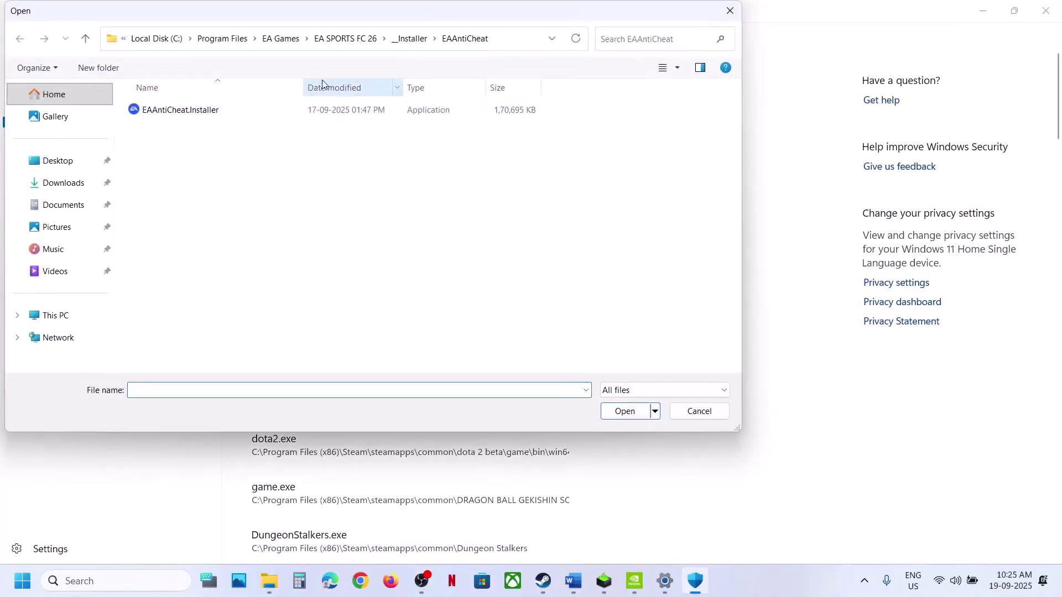
# Browse to the Steam folder under Program Files (x86) on Local Disk (C:)
pyautogui.click(46, 311)
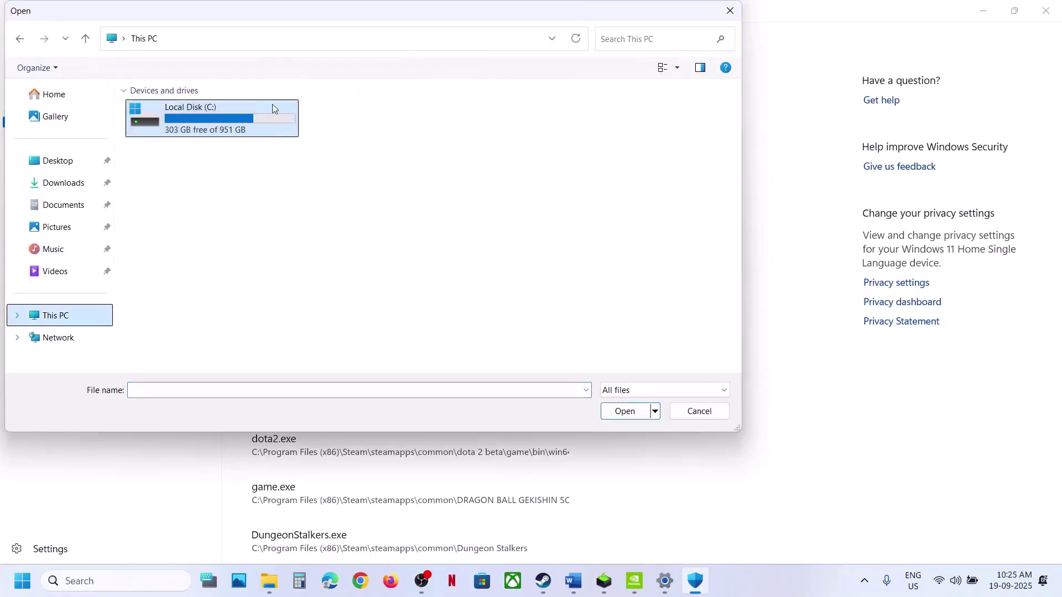
pyautogui.doubleClick(247, 112)
pyautogui.scroll(-1, 255, 258)
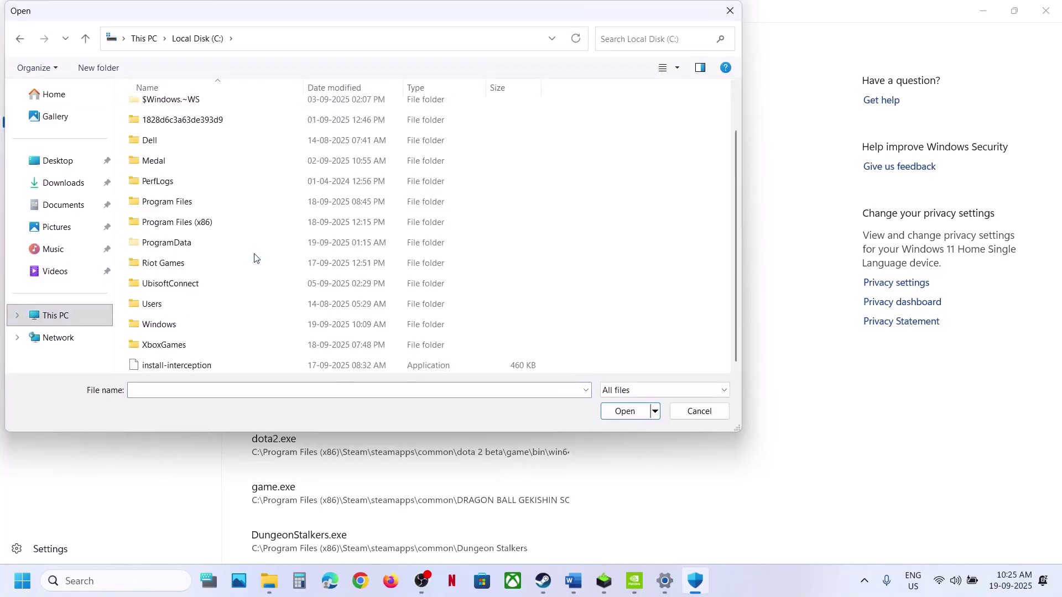
pyautogui.doubleClick(204, 228)
pyautogui.scroll(-5, 211, 260)
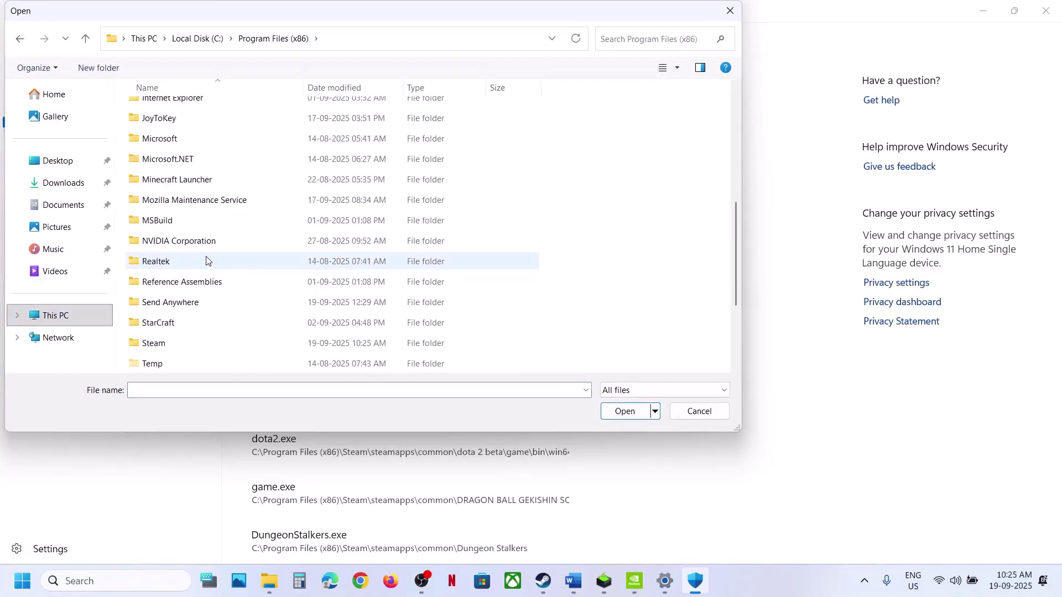
pyautogui.click(172, 343)
pyautogui.doubleClick(171, 343)
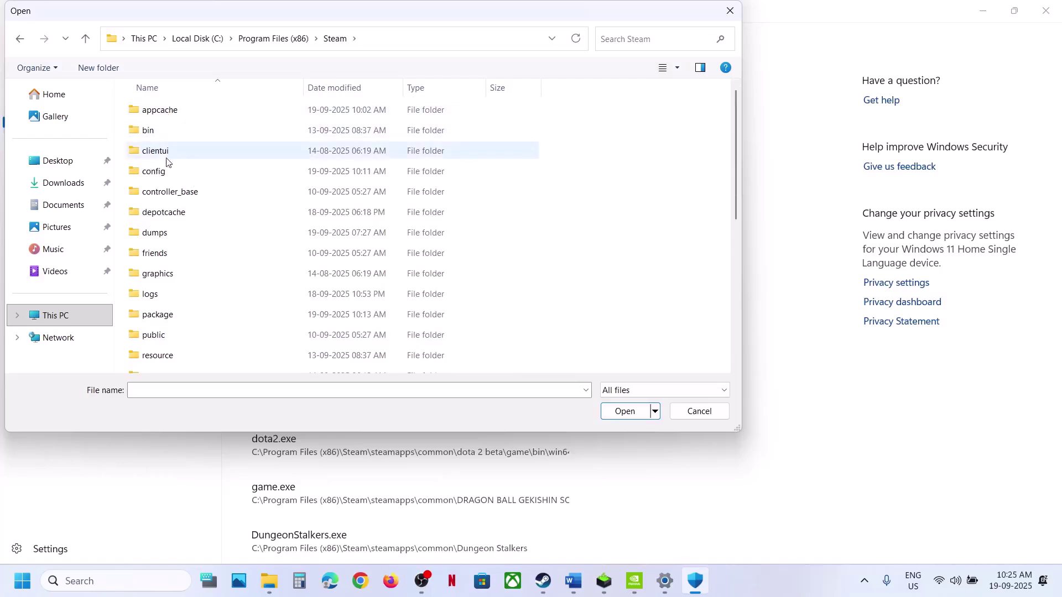
# Go into steamapps, common and open the Dying Light The Beast folder
pyautogui.scroll(-2, 177, 284)
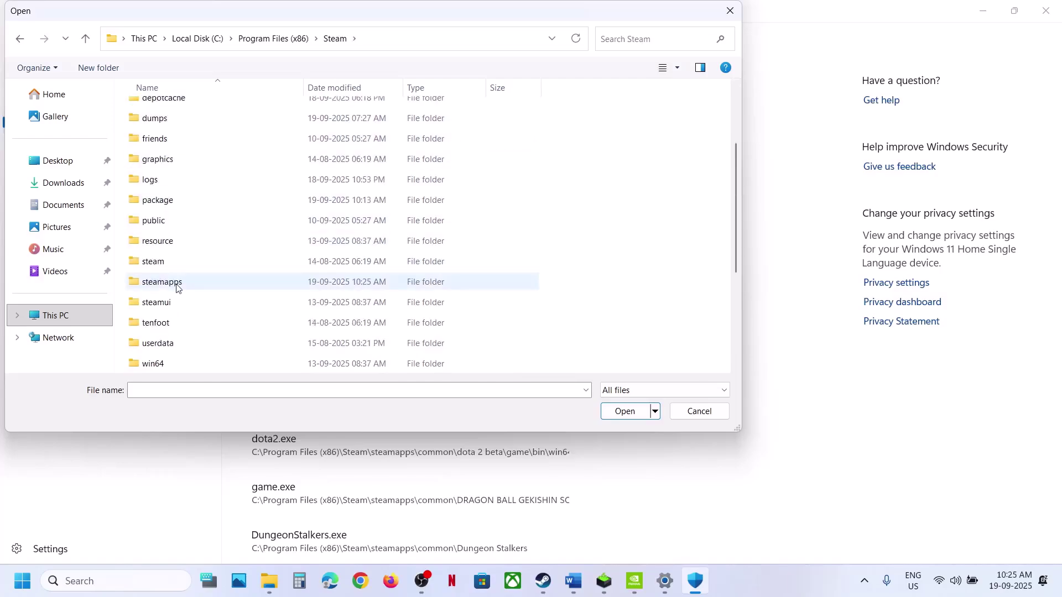
pyautogui.click(176, 280)
pyautogui.doubleClick(176, 280)
pyautogui.click(184, 113)
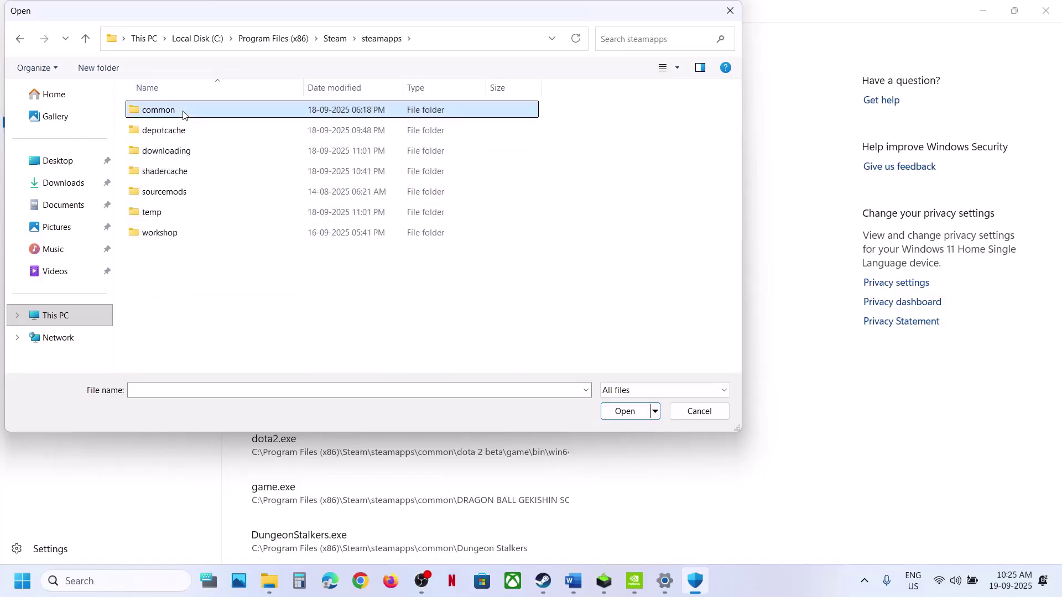
pyautogui.doubleClick(185, 112)
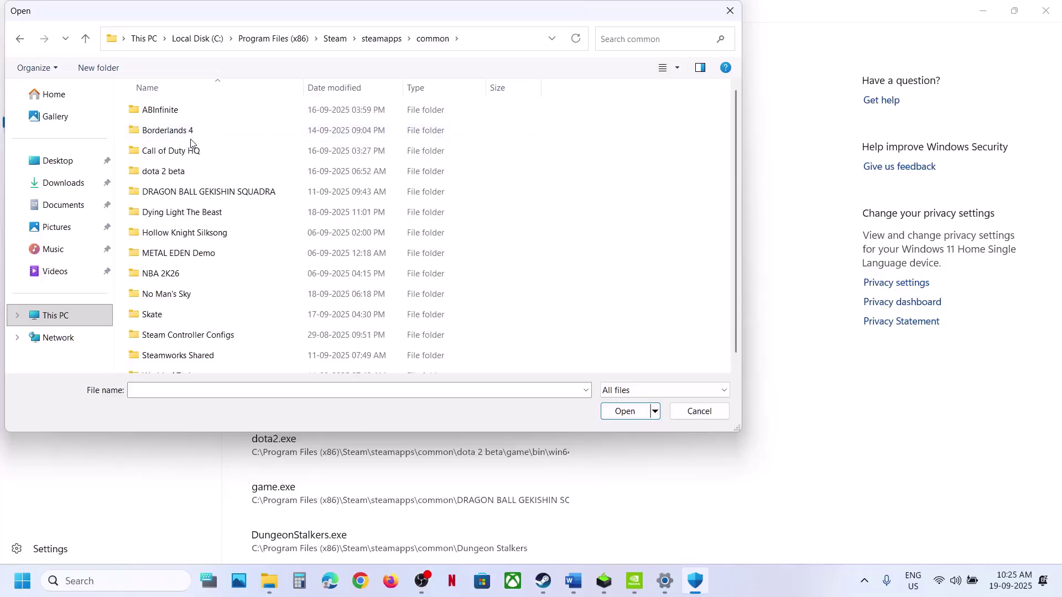
pyautogui.doubleClick(197, 209)
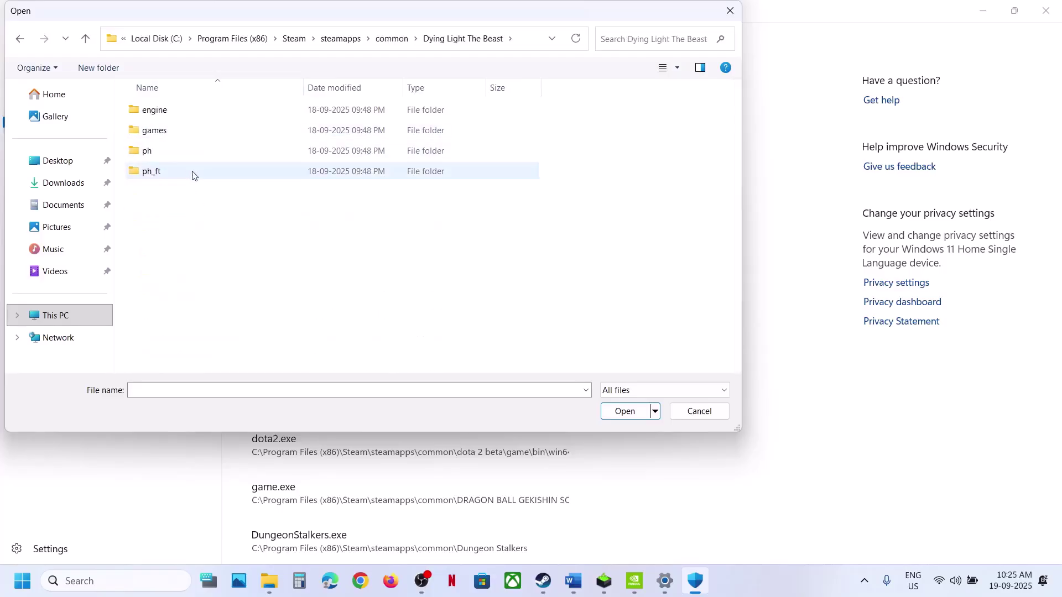
# Add DyingLightGame_TheBeast_x64_rwdi from ph_ft\work\bin\x64 as an allowed app for Controlled folder access
pyautogui.doubleClick(157, 171)
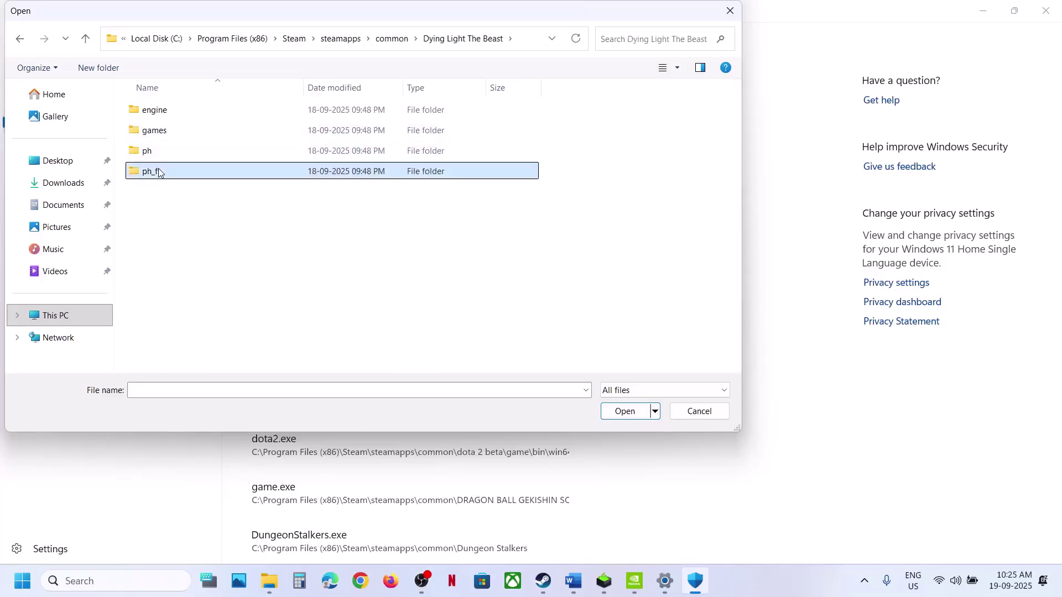
pyautogui.doubleClick(160, 133)
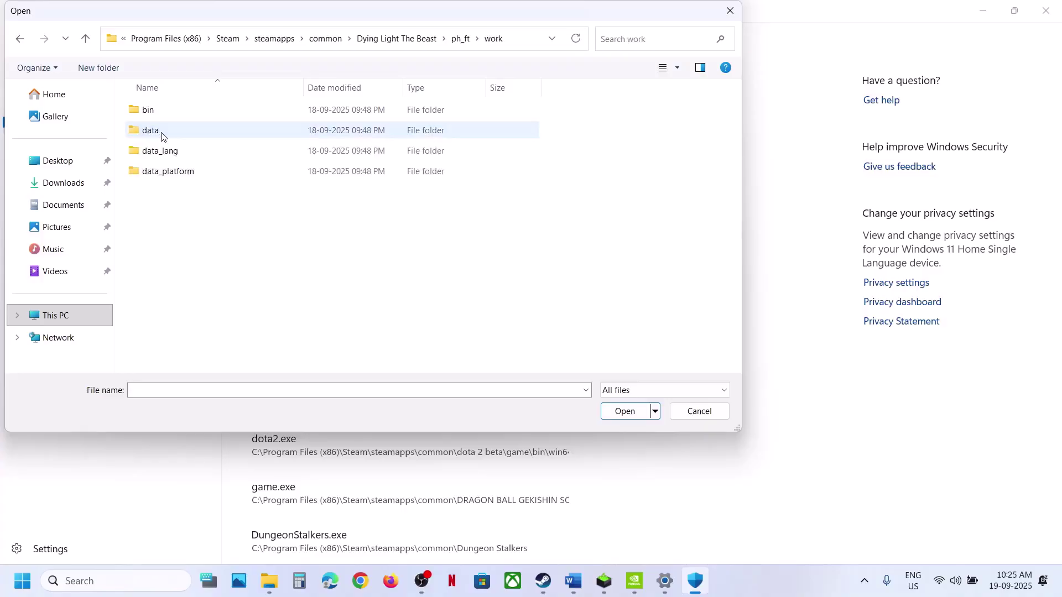
pyautogui.doubleClick(164, 111)
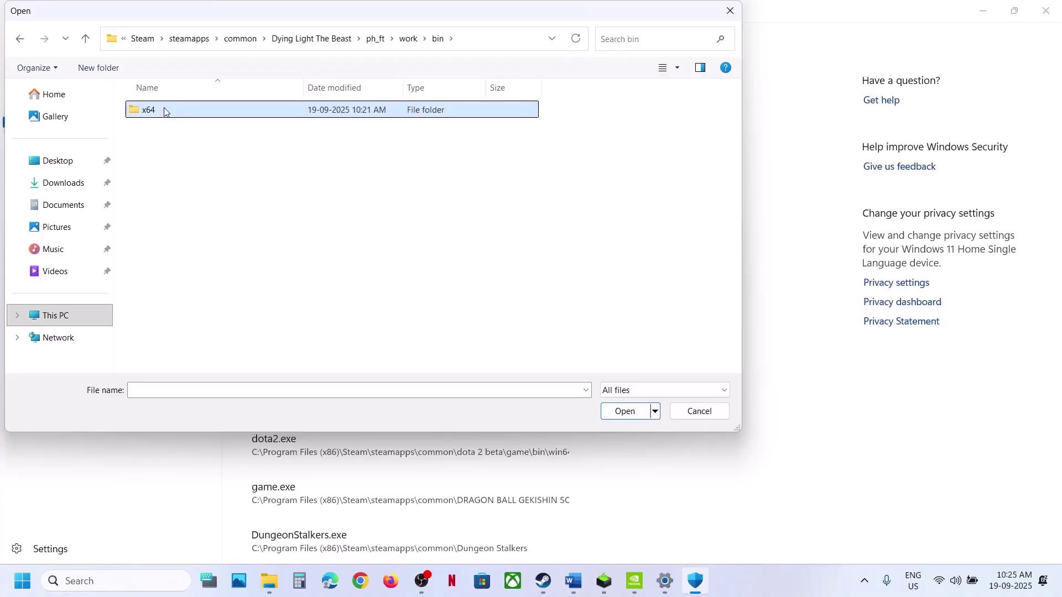
pyautogui.doubleClick(163, 111)
pyautogui.click(193, 131)
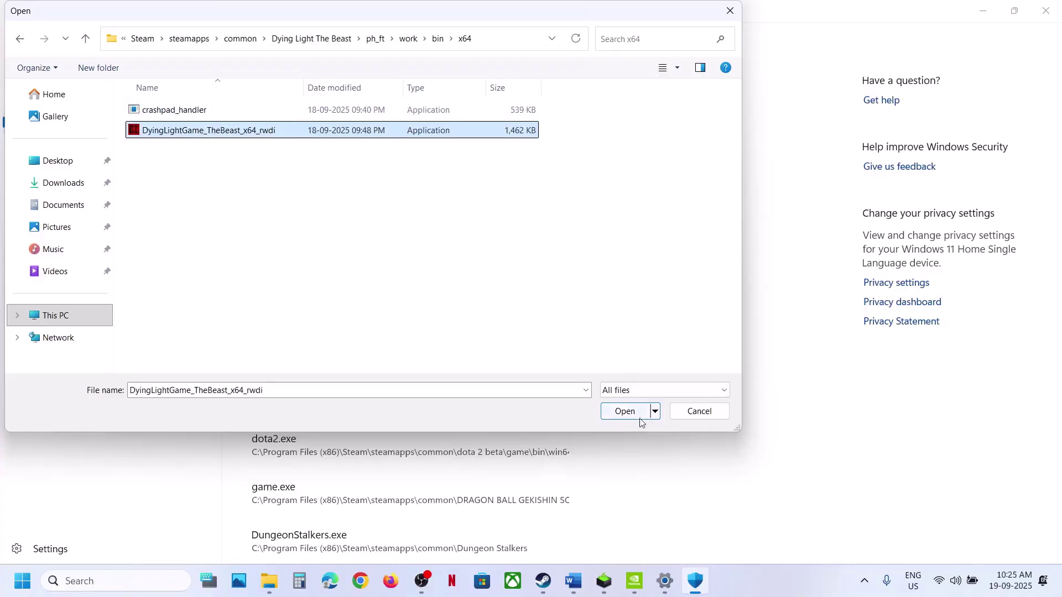
pyautogui.click(625, 411)
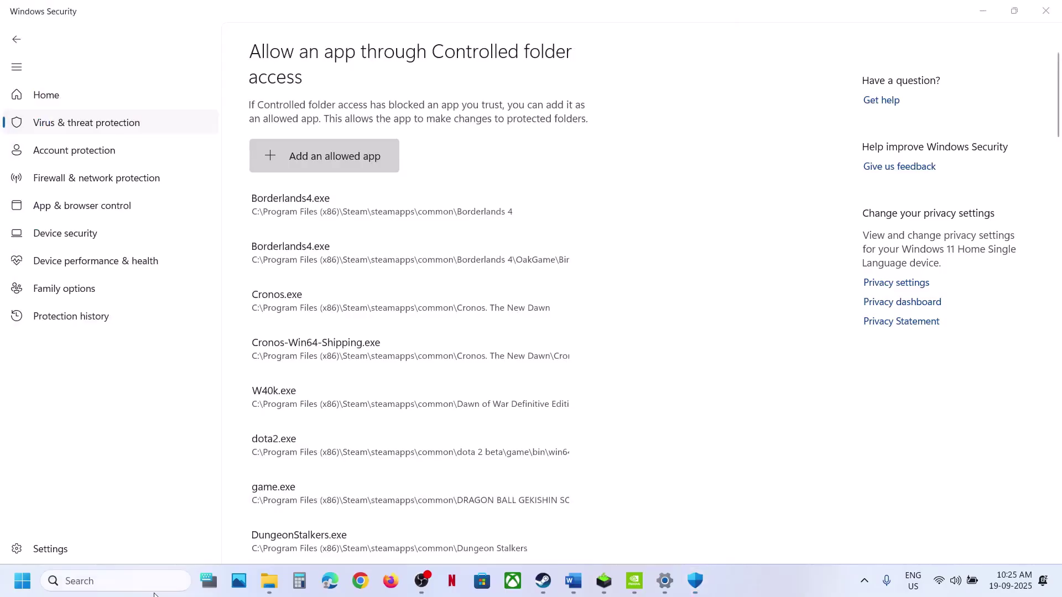
# Search Windows for "control" and open Control Panel
pyautogui.click(141, 581)
pyautogui.write('cotrol')
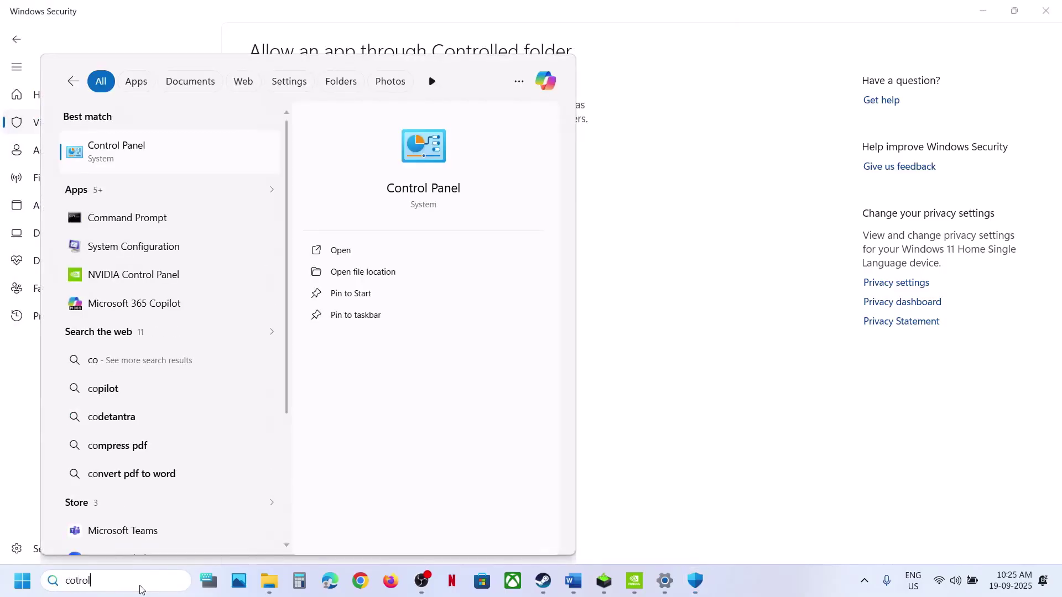
pyautogui.press('Left')
pyautogui.press('Left')
pyautogui.press('Left')
pyautogui.press('Left')
pyautogui.write('n')
pyautogui.press('Return')
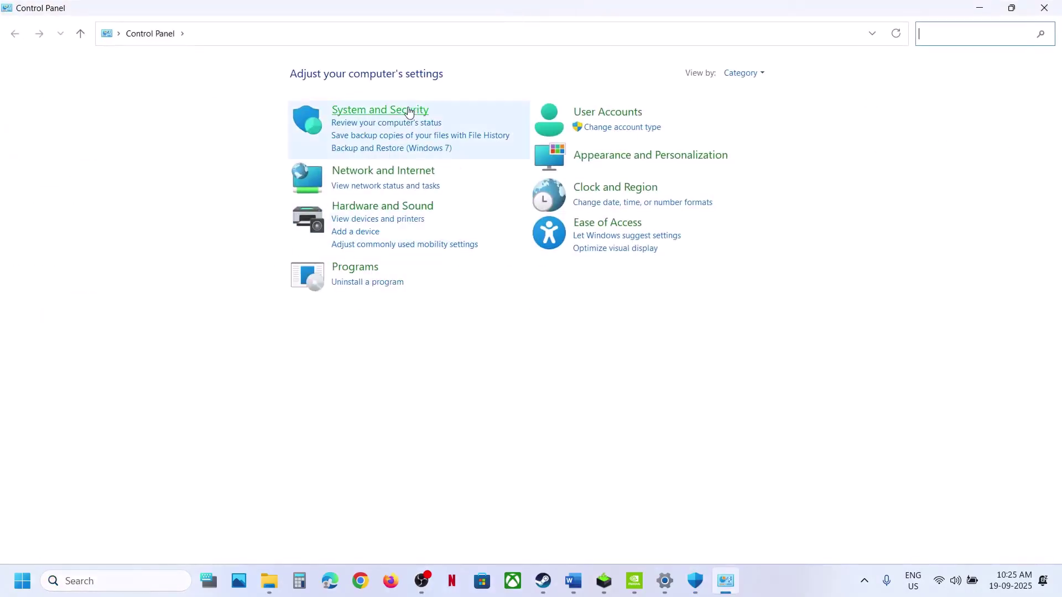
# Open the allowed apps of Windows Defender Firewall, enable changing them, and start browsing for another app to allow
pyautogui.click(409, 111)
pyautogui.click(202, 126)
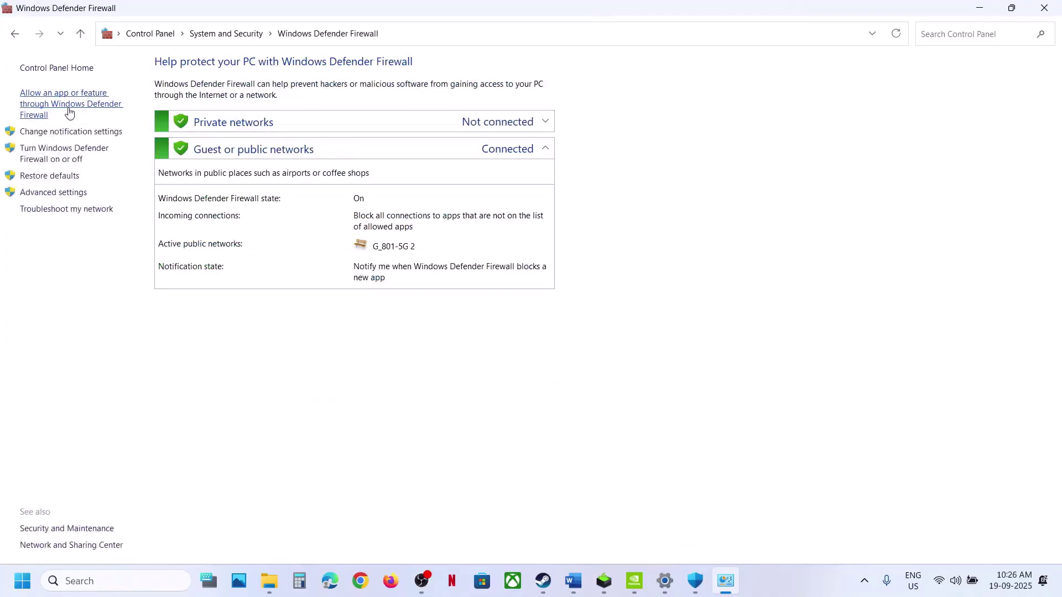
pyautogui.click(69, 113)
pyautogui.click(692, 110)
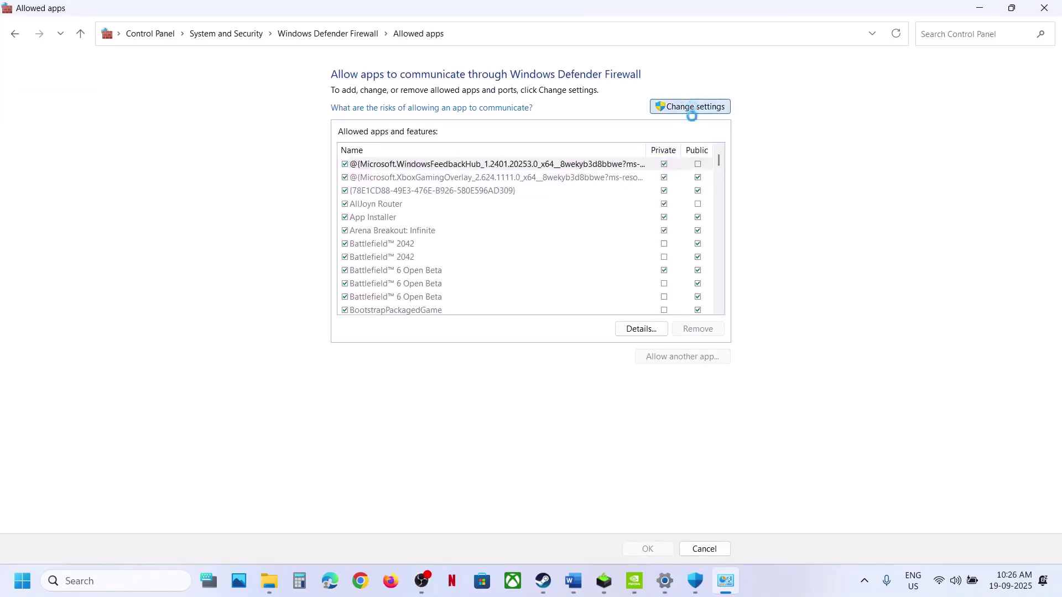
pyautogui.click(678, 356)
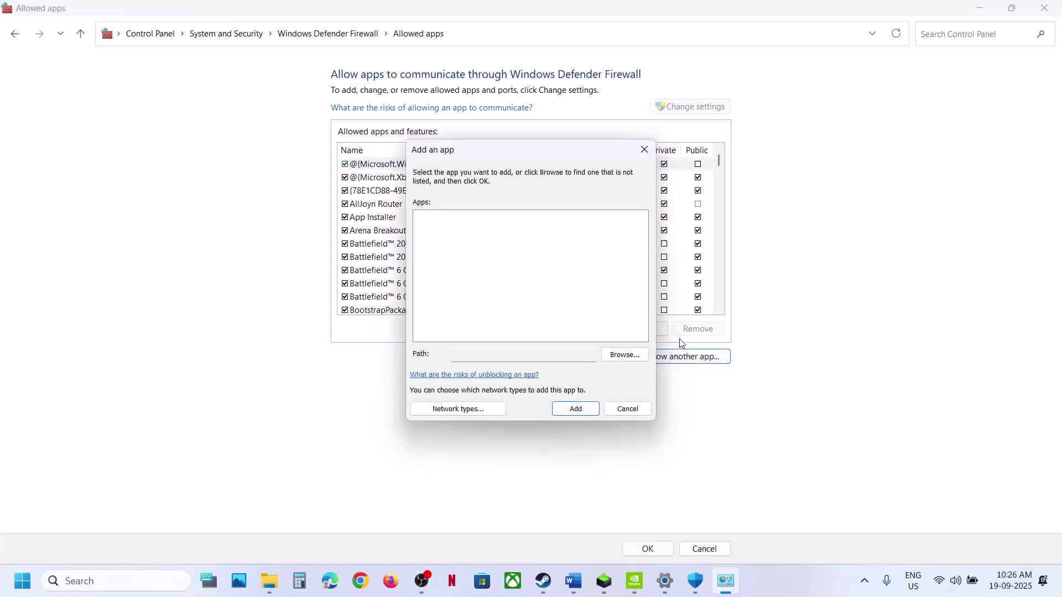
pyautogui.click(622, 354)
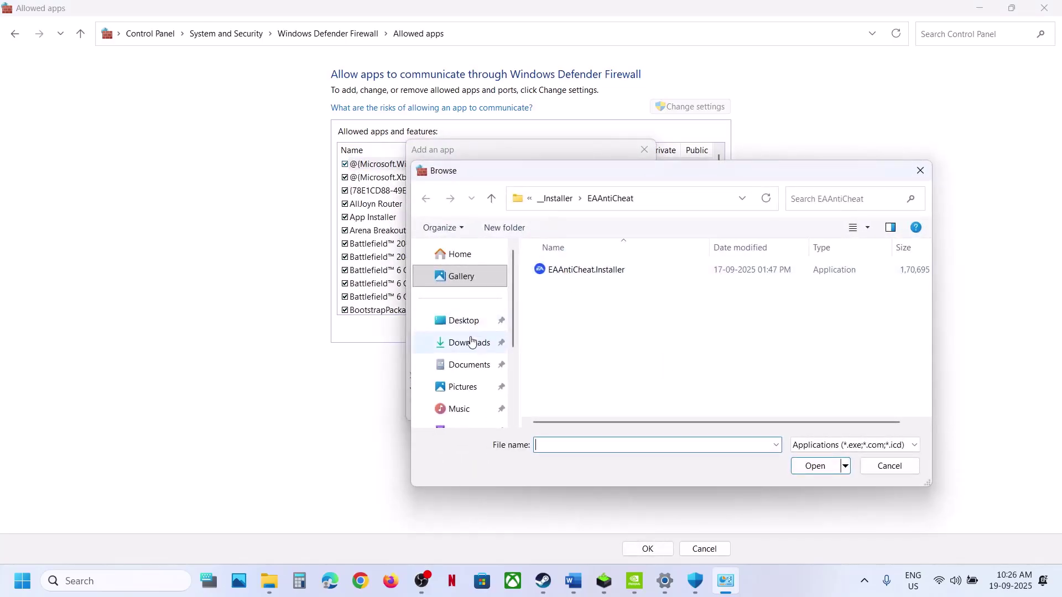
# In the firewall's Browse dialog, go to C:\Program Files (x86)\Steam
pyautogui.scroll(-3, 459, 401)
pyautogui.click(464, 381)
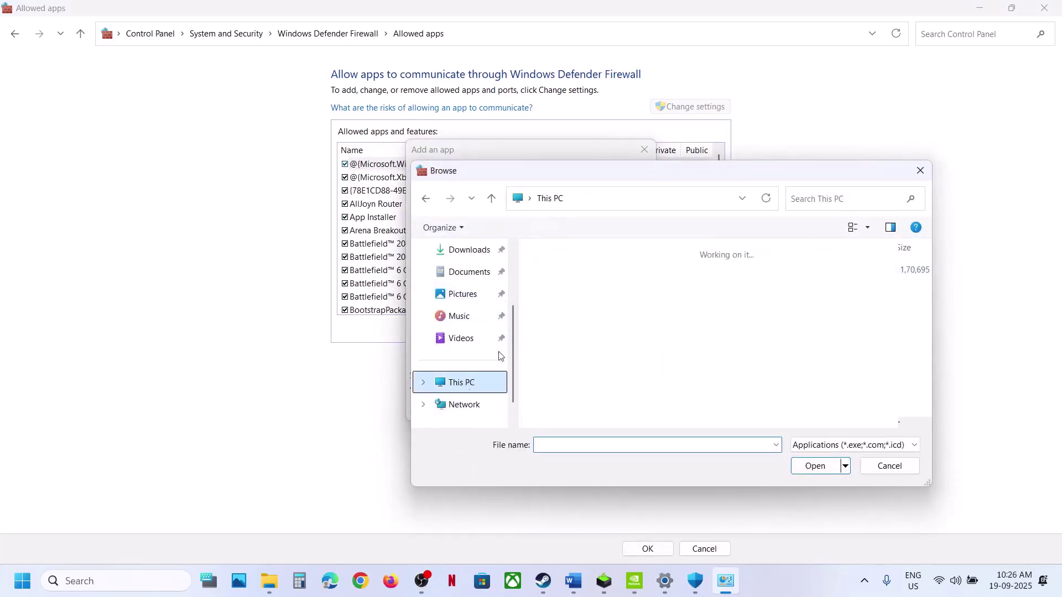
pyautogui.doubleClick(602, 280)
pyautogui.scroll(-3, 589, 344)
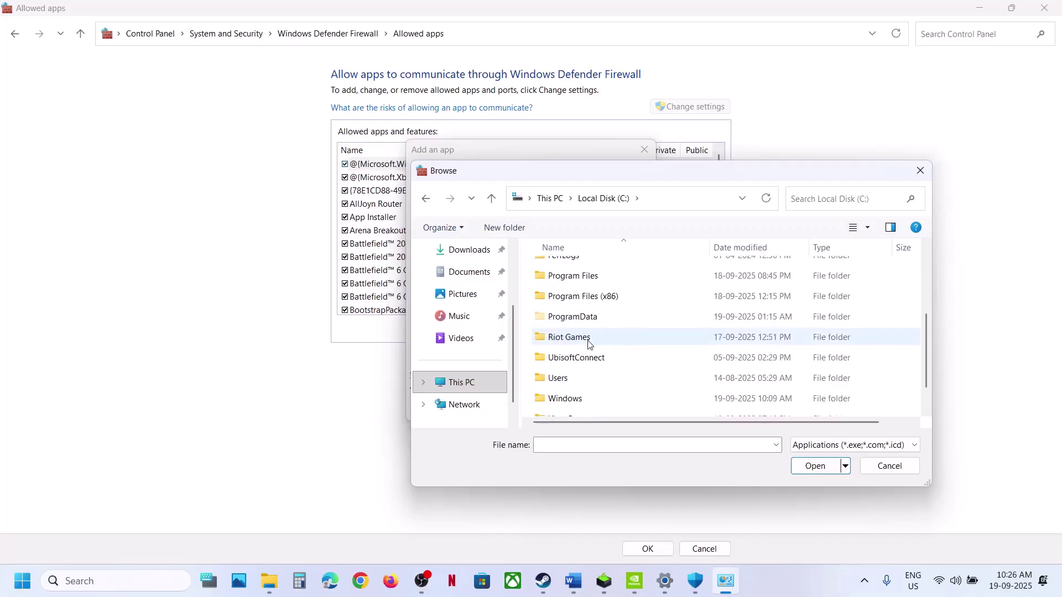
pyautogui.doubleClick(587, 297)
pyautogui.press('s')
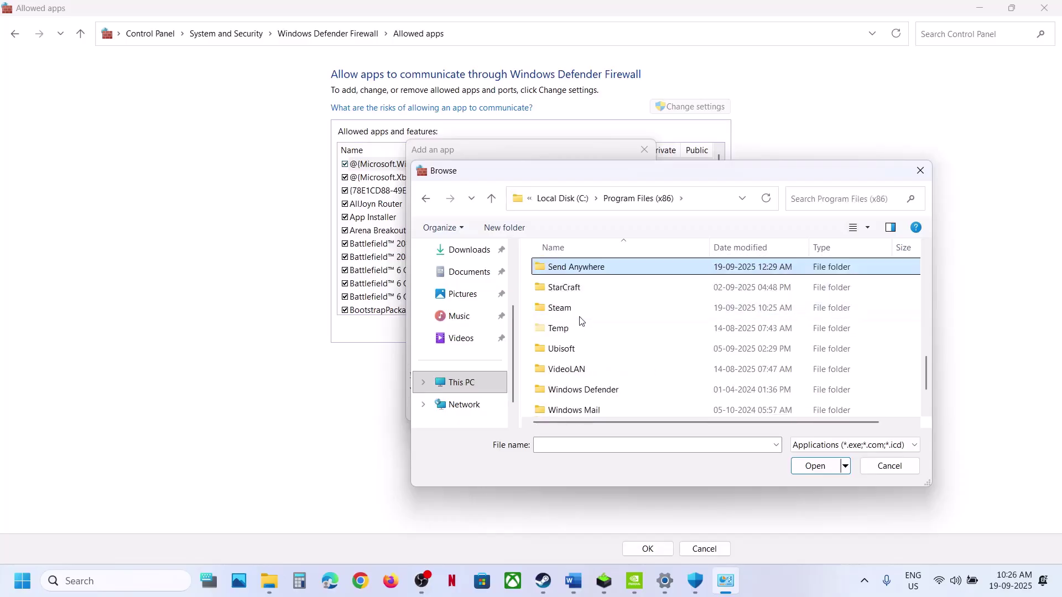
pyautogui.doubleClick(571, 311)
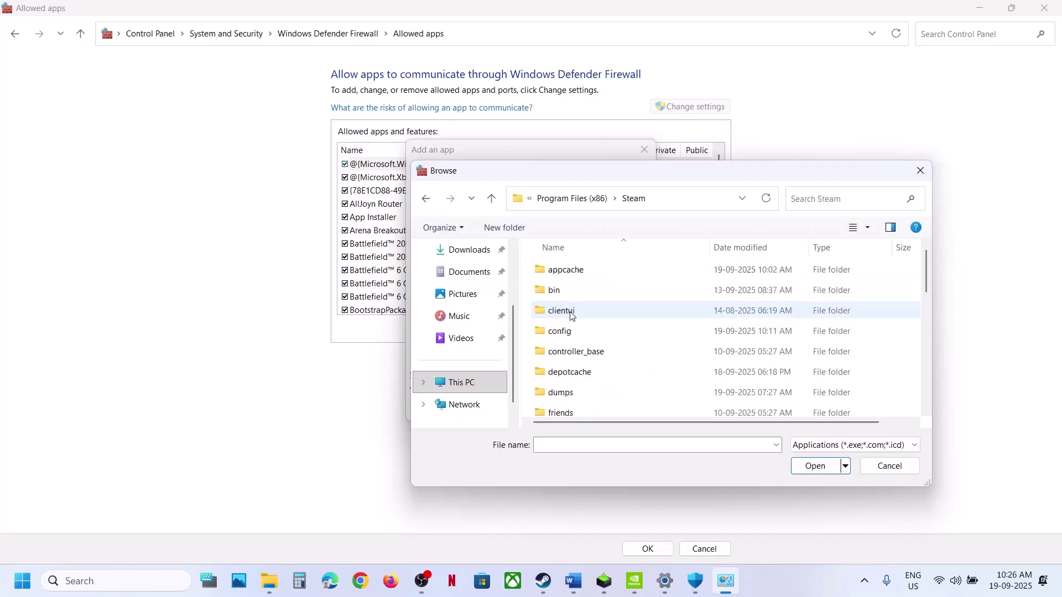
# Open the Dying Light The Beast game folder inside steamapps\common for the firewall exception
pyautogui.click(572, 313)
pyautogui.press('s')
pyautogui.doubleClick(591, 287)
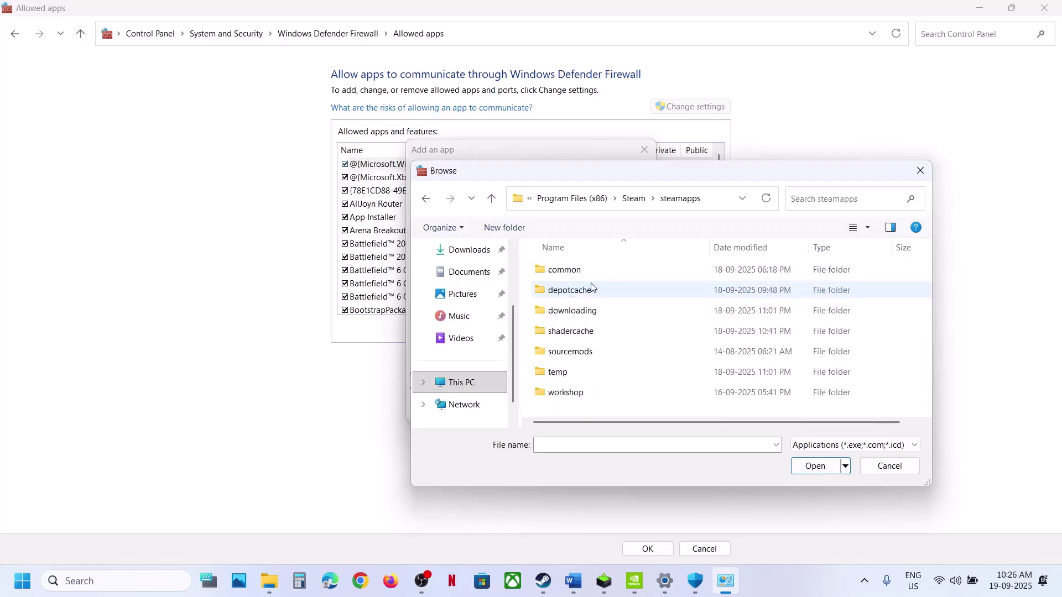
pyautogui.doubleClick(585, 271)
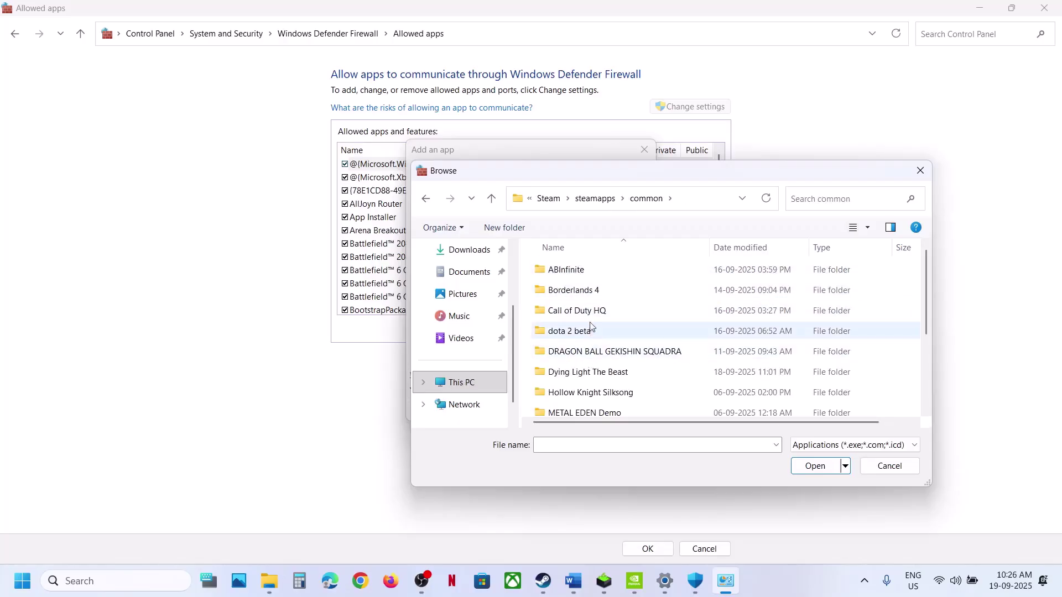
pyautogui.doubleClick(590, 373)
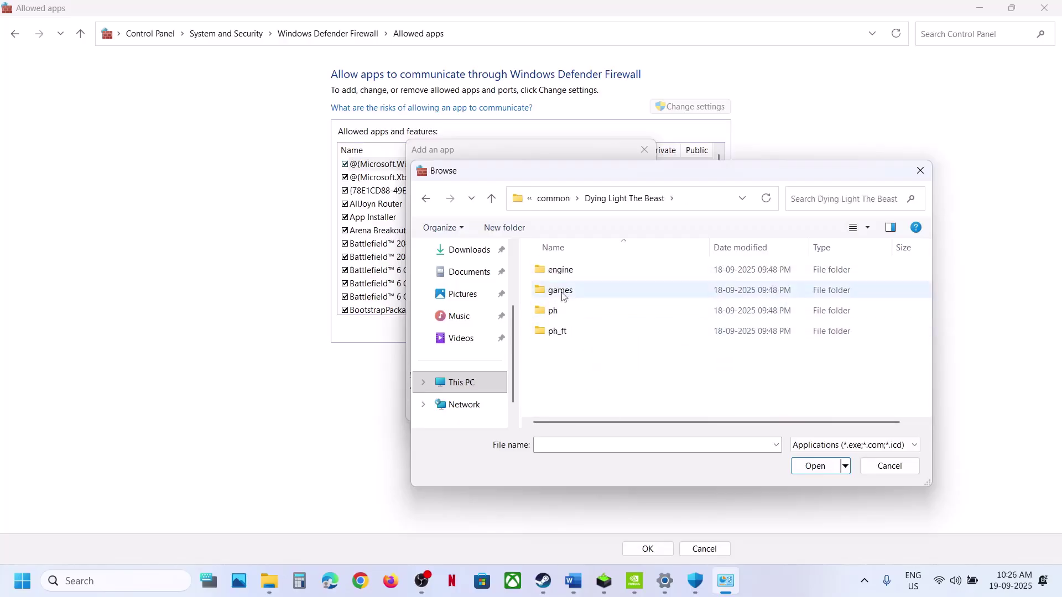
# Try to add DyingLightGame_TheBeast_x64_rwdi from ph_ft\work\bin\x64 to the firewall's allowed apps
pyautogui.doubleClick(560, 331)
pyautogui.click(567, 292)
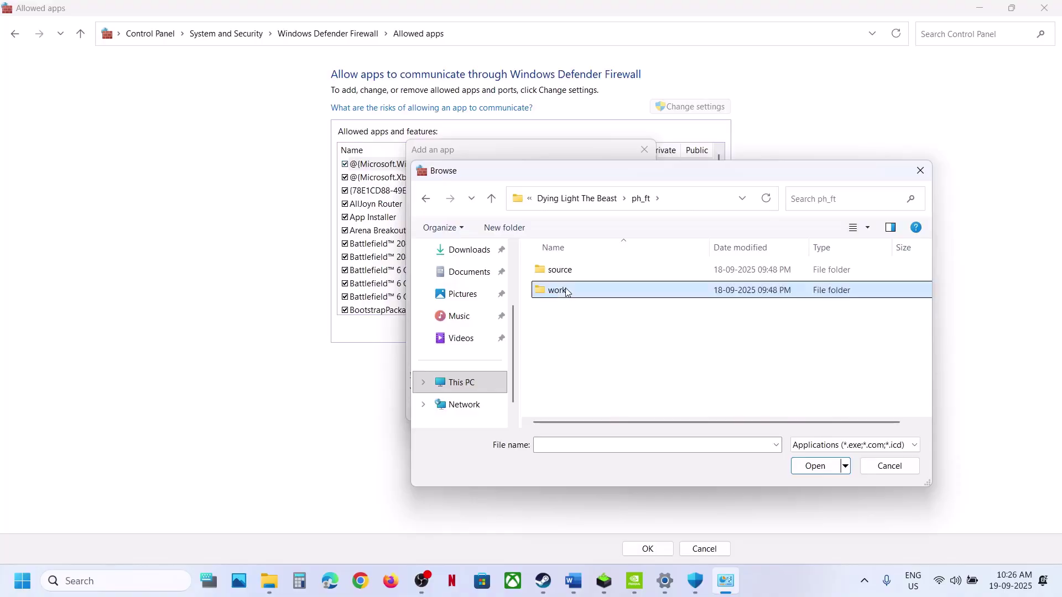
pyautogui.doubleClick(567, 291)
pyautogui.doubleClick(567, 277)
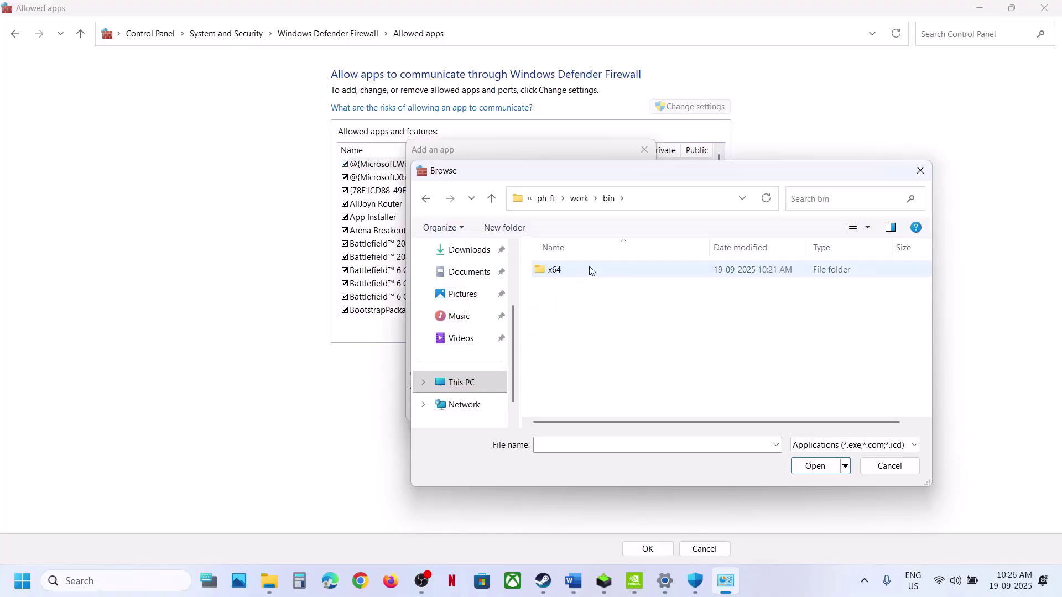
pyautogui.doubleClick(591, 269)
pyautogui.click(591, 291)
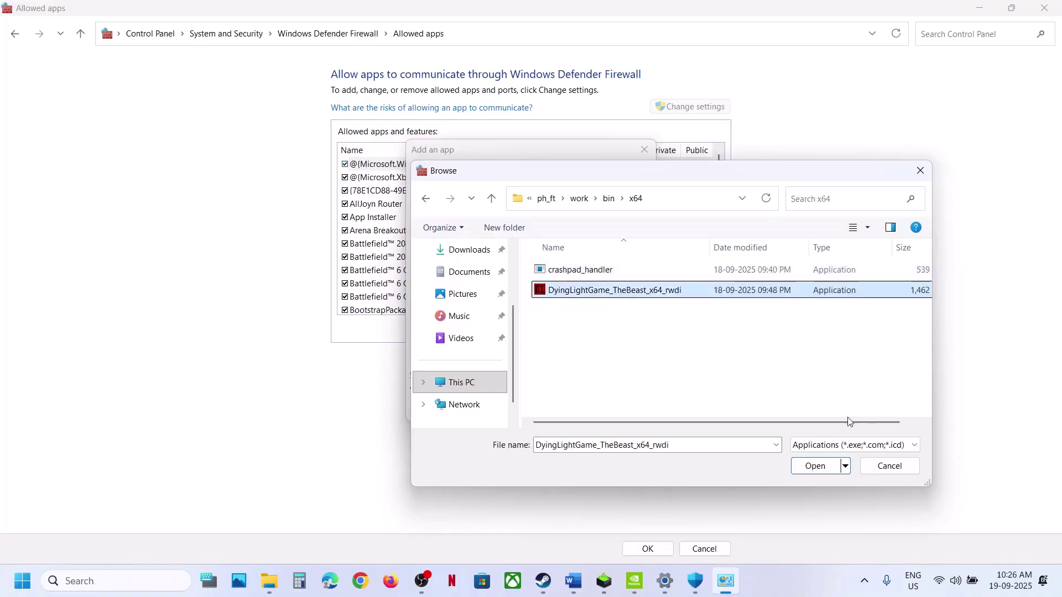
pyautogui.click(822, 473)
pyautogui.click(575, 409)
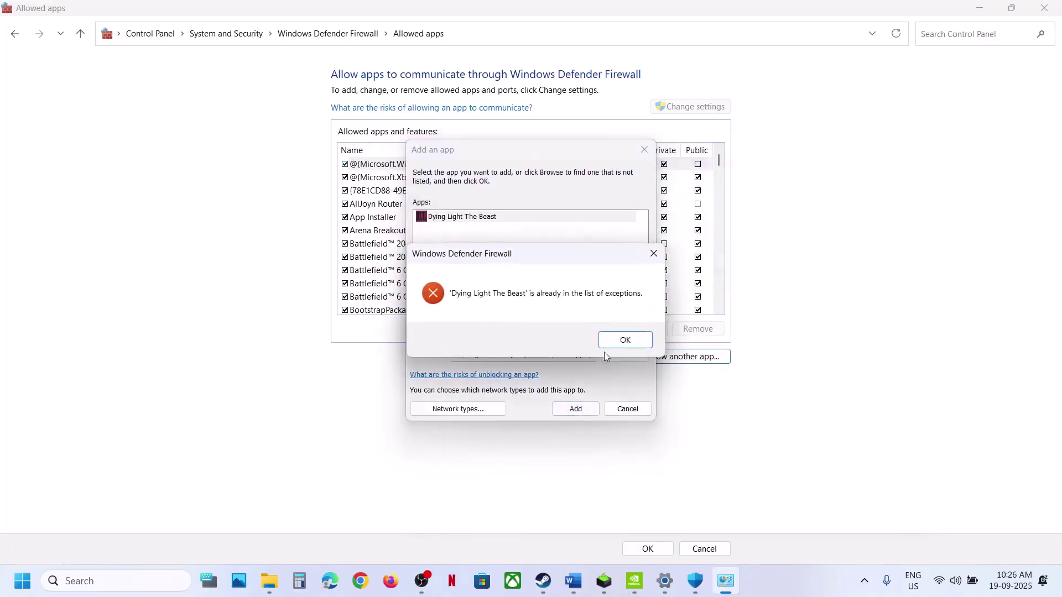
pyautogui.click(623, 338)
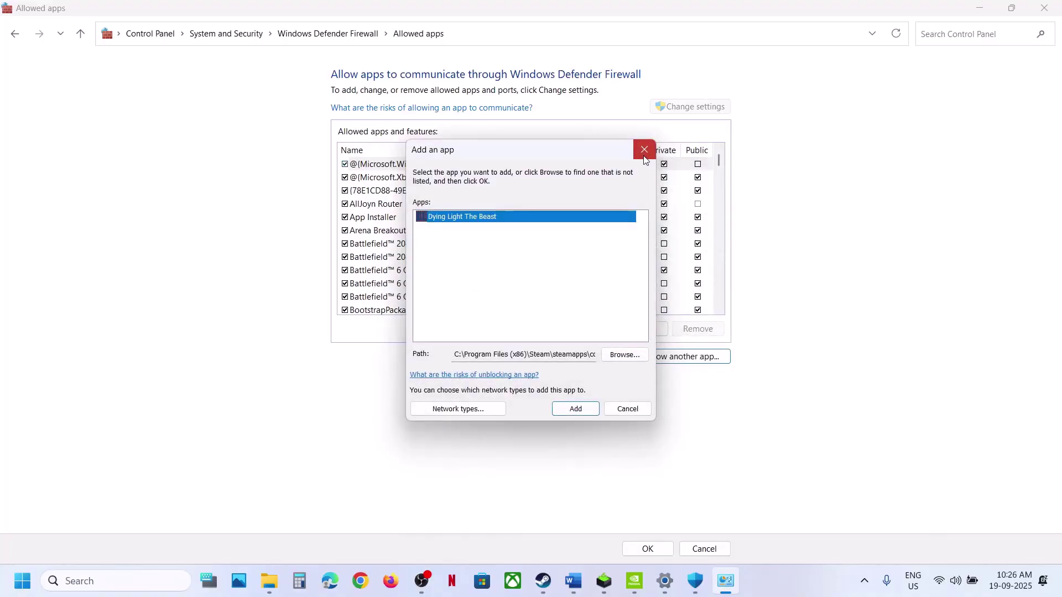
pyautogui.click(644, 150)
# Close the Allowed apps, Windows Security and Settings windows
pyautogui.click(1047, 10)
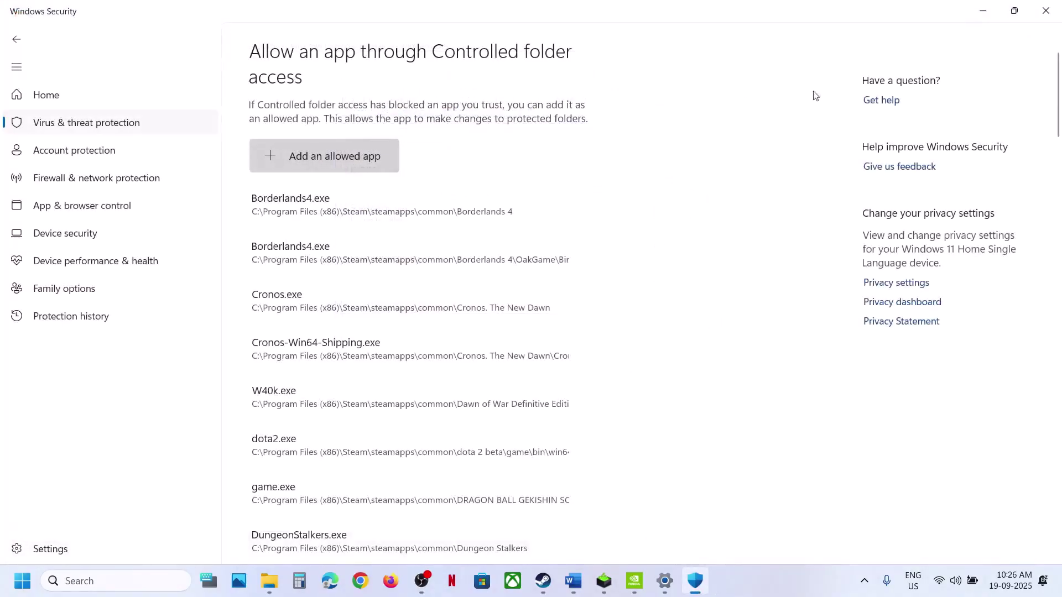
pyautogui.click(1053, 11)
pyautogui.click(1048, 11)
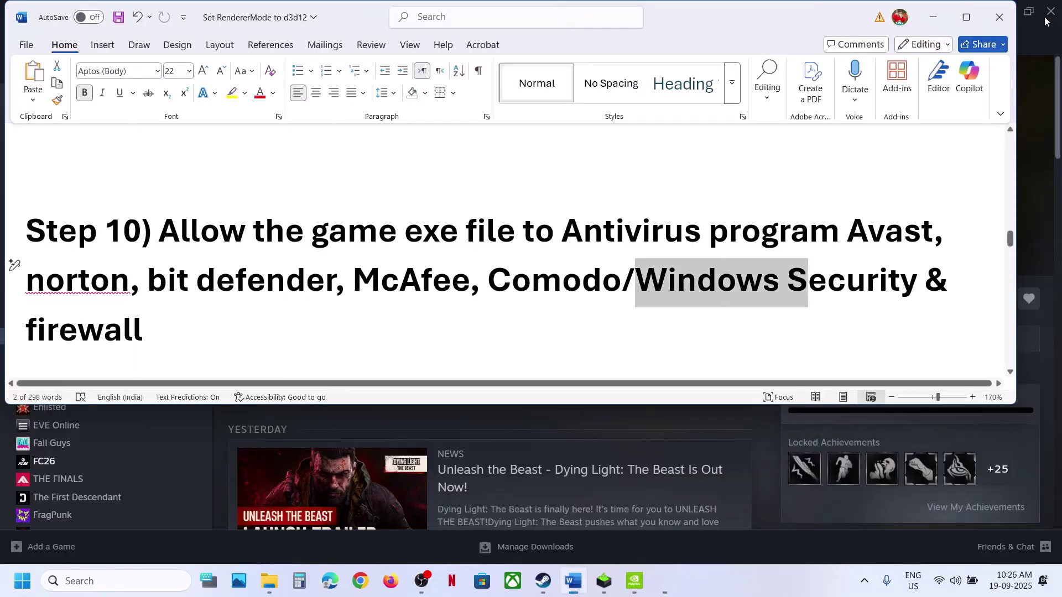
# Open the NVIDIA download link from Step 11 of the notes and find Windows 11 drivers for the GeForce RTX 3050 Laptop GPU
pyautogui.scroll(-5, 443, 288)
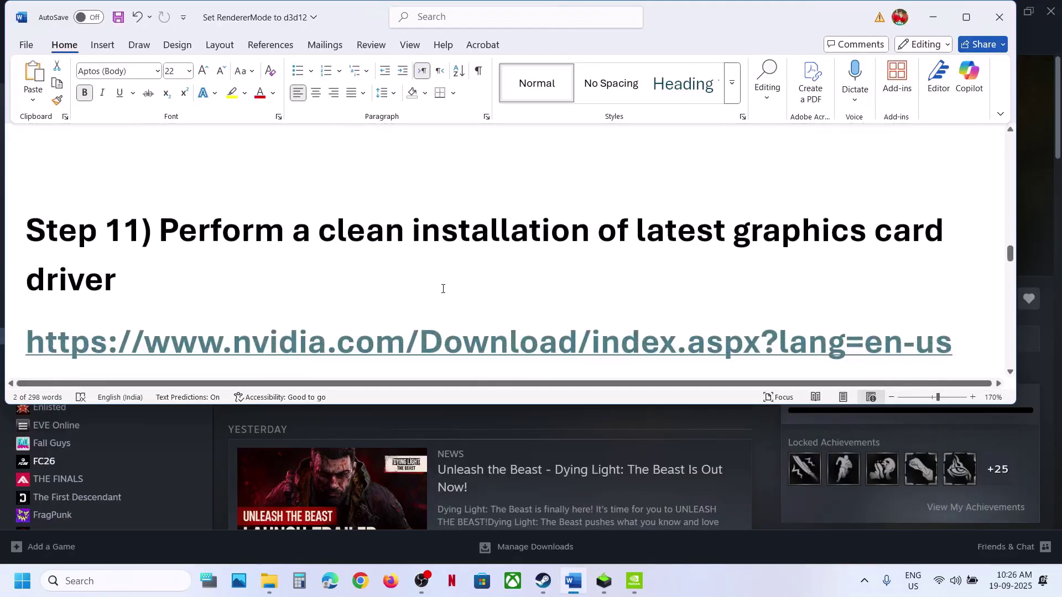
pyautogui.scroll(-3, 519, 306)
pyautogui.keyDown('ctrl'); pyautogui.click(532, 258); pyautogui.keyUp('ctrl')
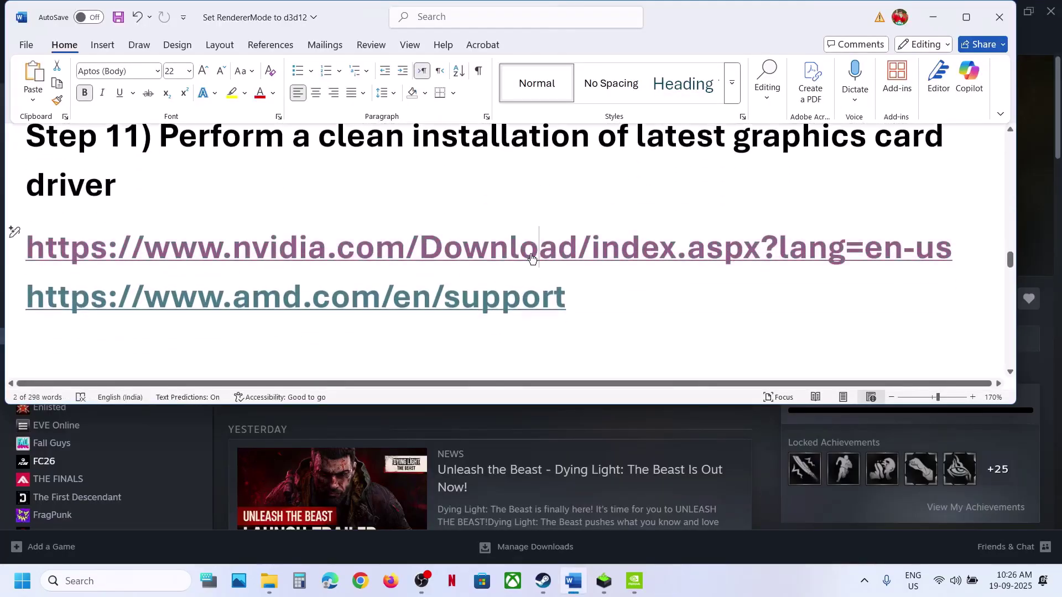
pyautogui.scroll(-4, 494, 360)
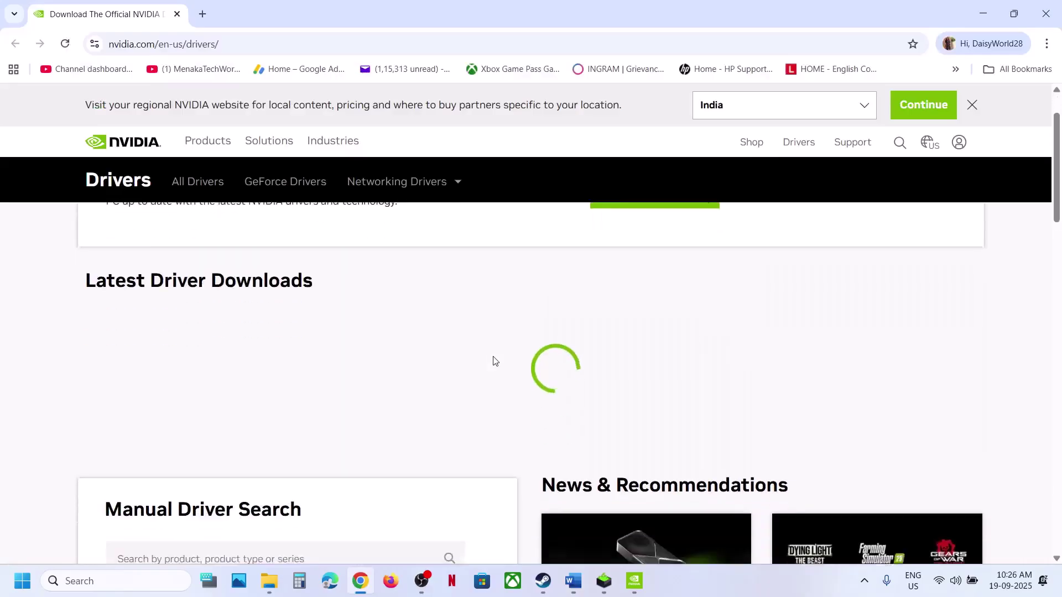
pyautogui.scroll(-2, 494, 361)
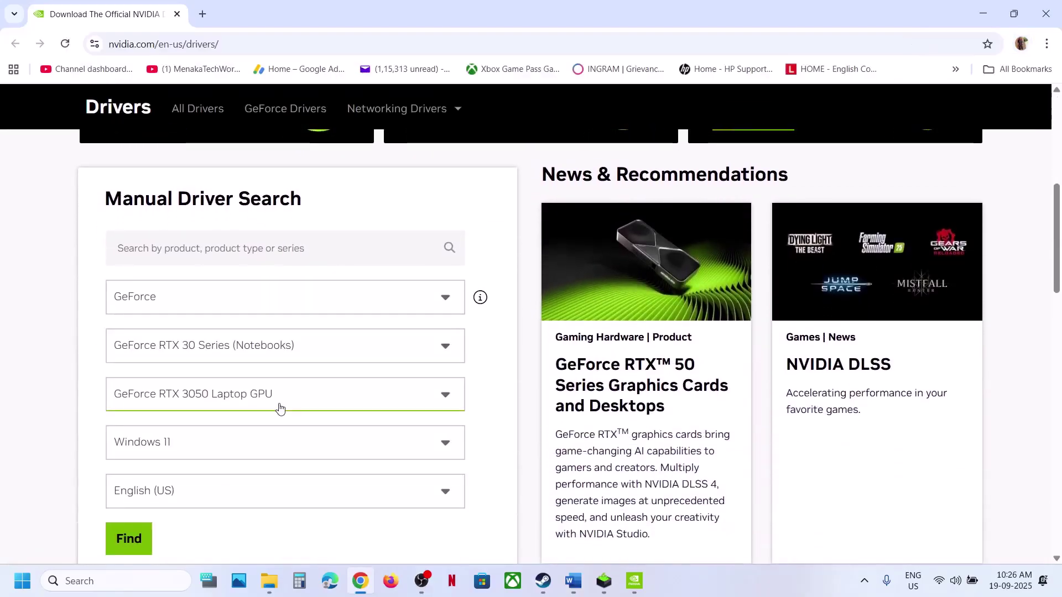
pyautogui.scroll(-1, 280, 408)
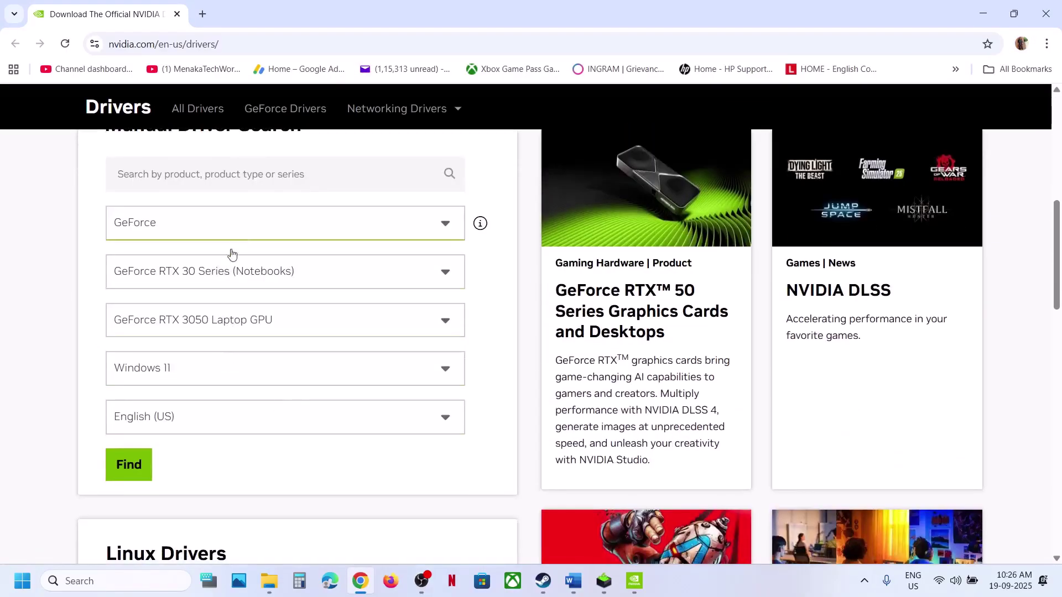
pyautogui.click(139, 466)
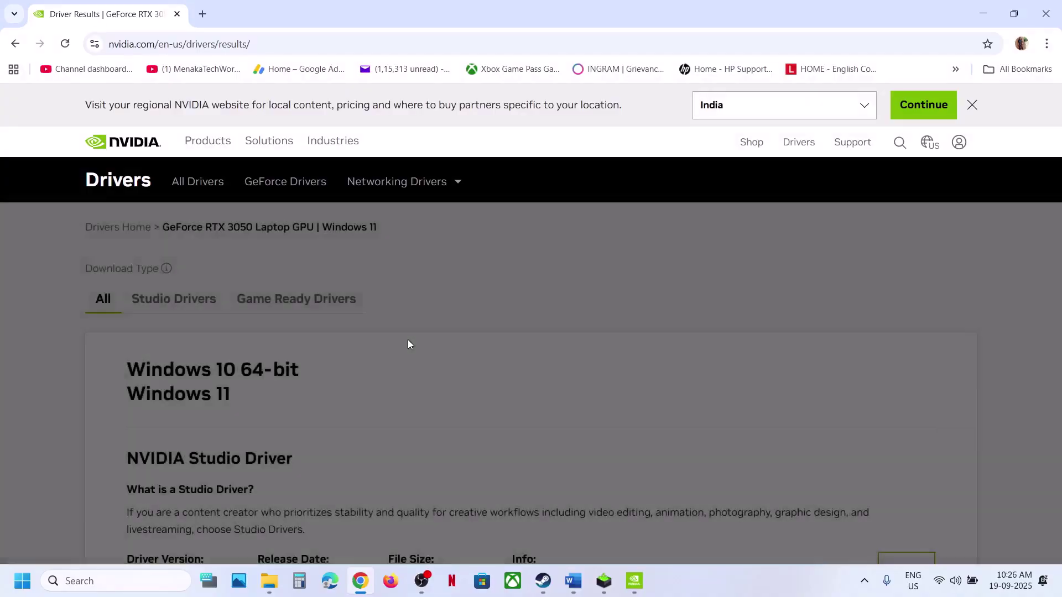
# Open the GeForce Game Ready Driver 581.29 details from the driver results and download the driver
pyautogui.scroll(-2, 408, 340)
pyautogui.scroll(-3, 408, 344)
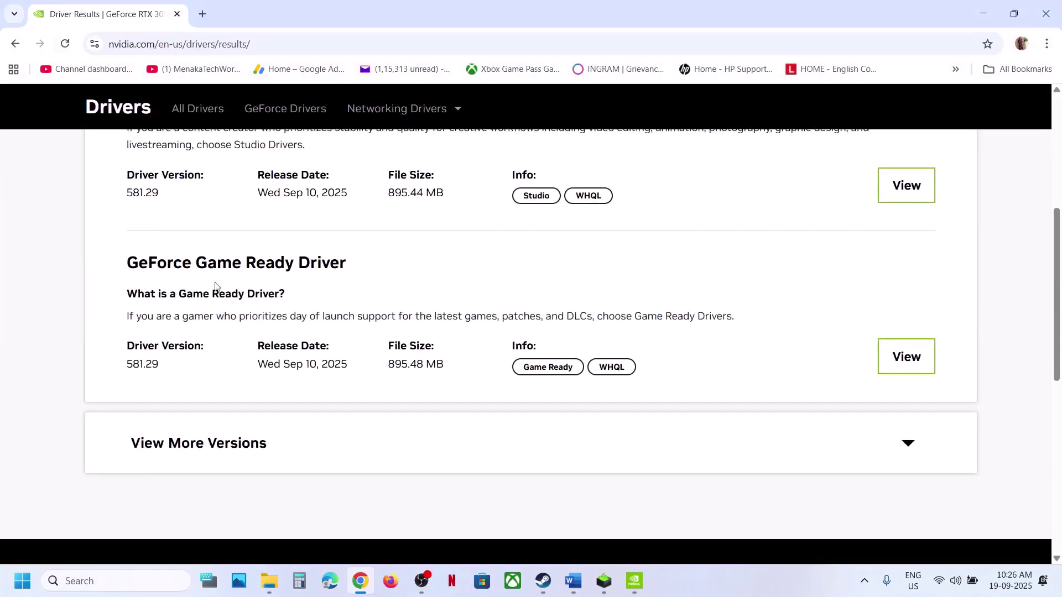
pyautogui.scroll(3, 298, 260)
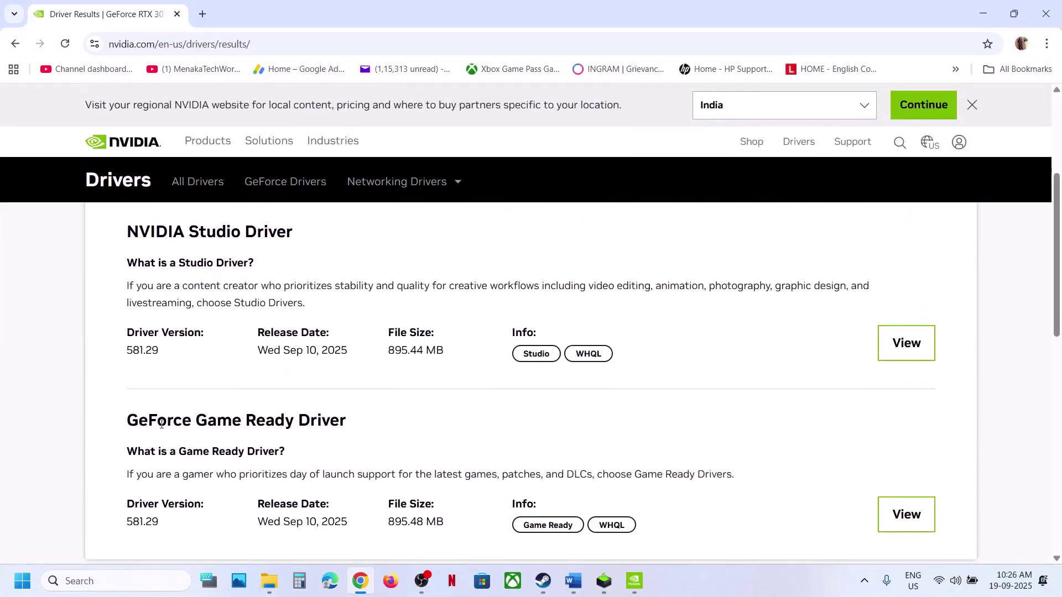
pyautogui.moveTo(161, 424); pyautogui.dragTo(360, 429)
pyautogui.scroll(-2, 360, 429)
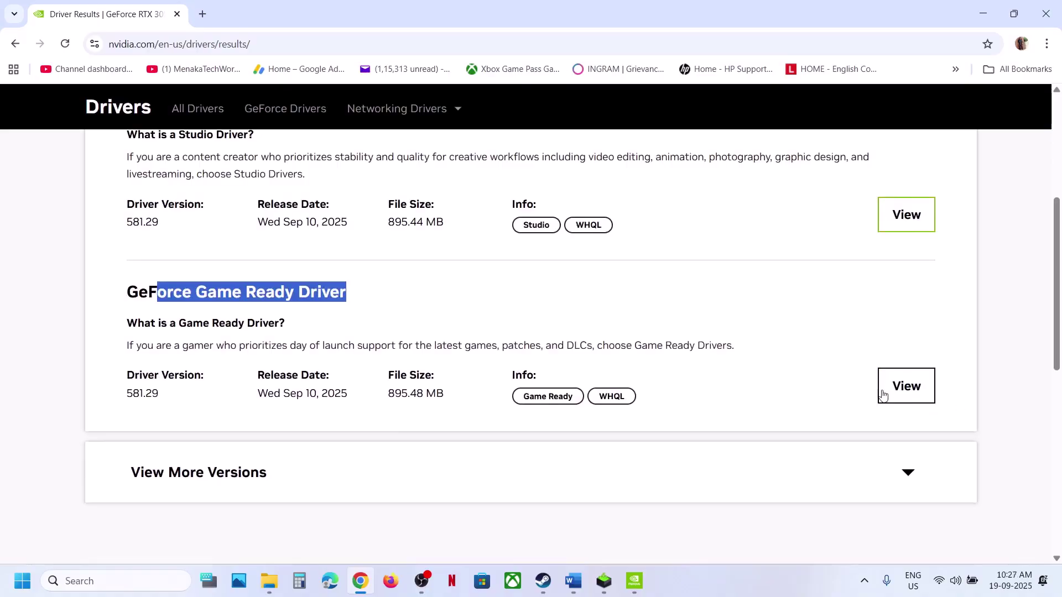
pyautogui.click(883, 396)
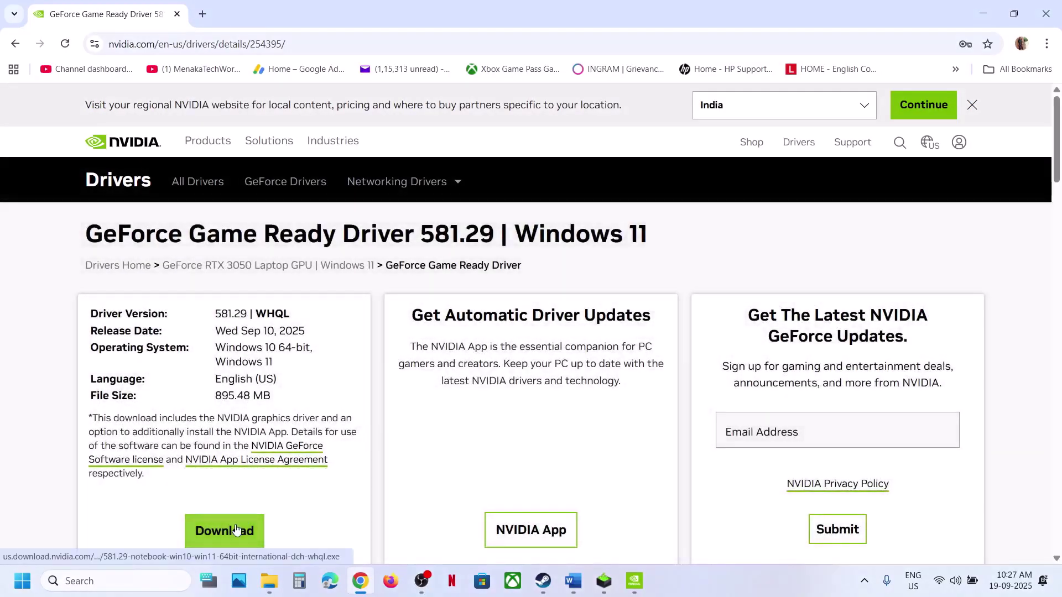
pyautogui.click(236, 529)
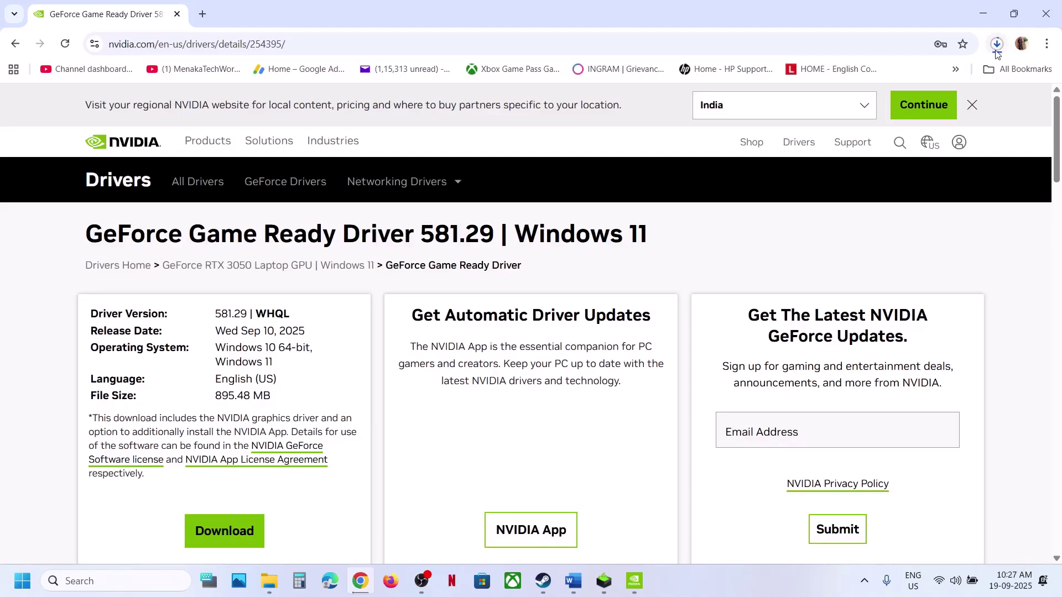
# In the NVIDIA Installer, accept the license, choose Custom (Advanced) with Perform a clean installation, and show the Windows power options
pyautogui.click(604, 581)
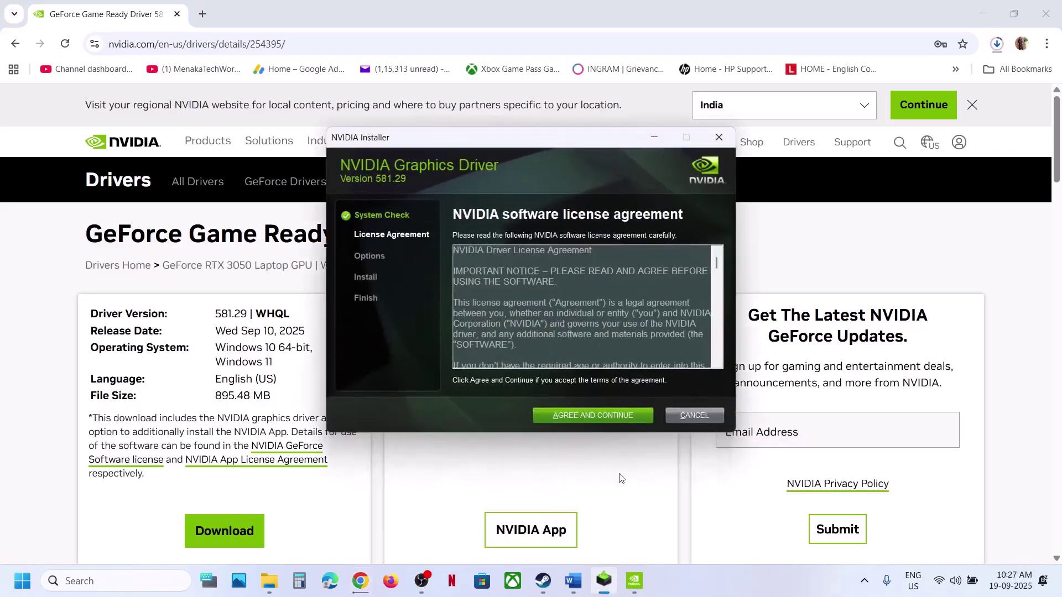
pyautogui.click(572, 413)
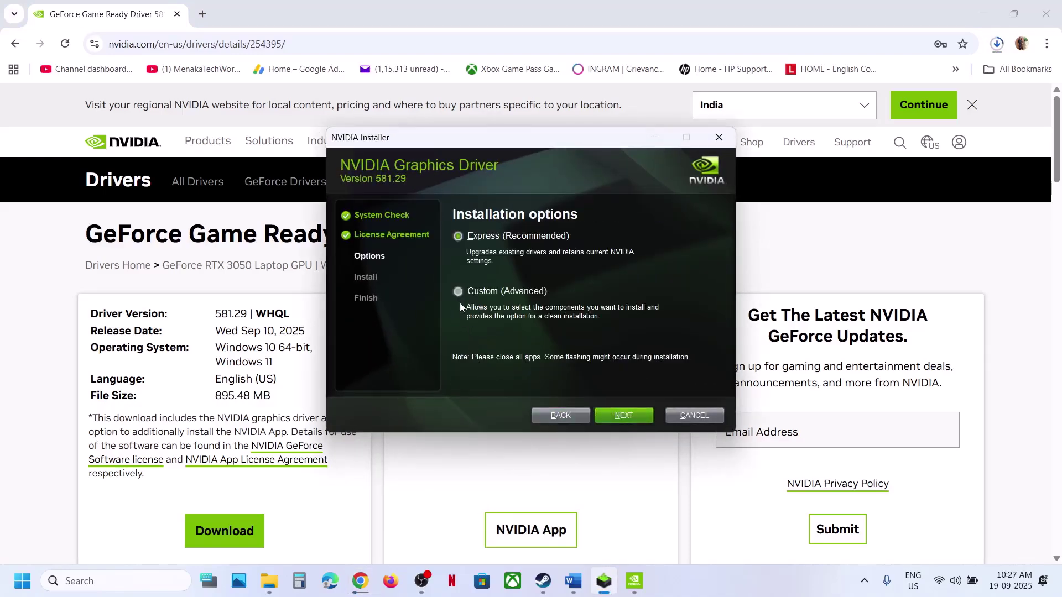
pyautogui.click(460, 295)
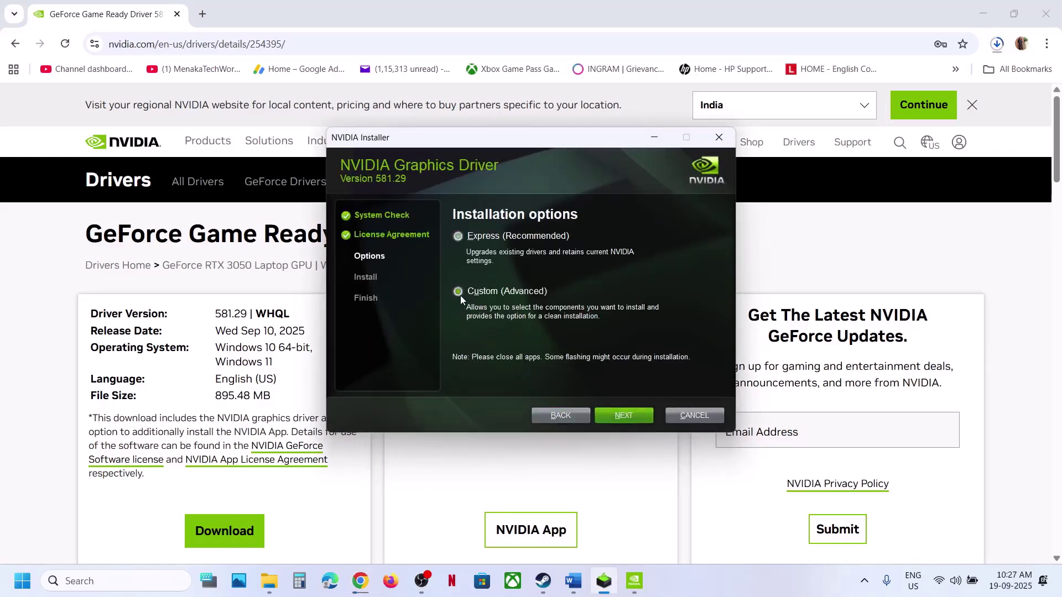
pyautogui.click(606, 413)
pyautogui.click(458, 341)
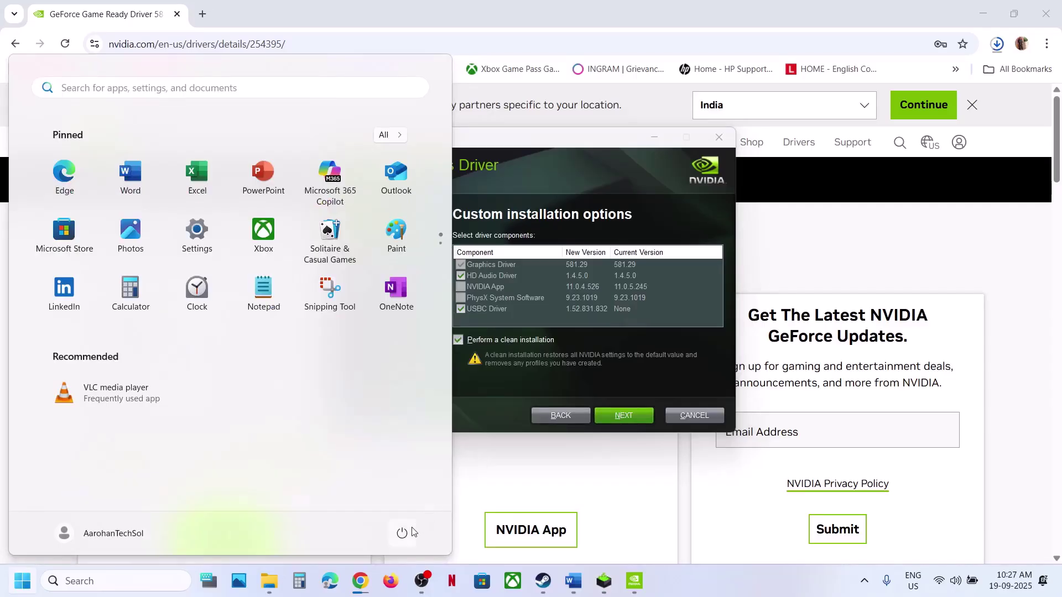
pyautogui.click(403, 533)
# Copy "graphics" from Step 12 of the Word notes and search Windows for "graphics settings" to open the Graphics settings page
pyautogui.click(573, 581)
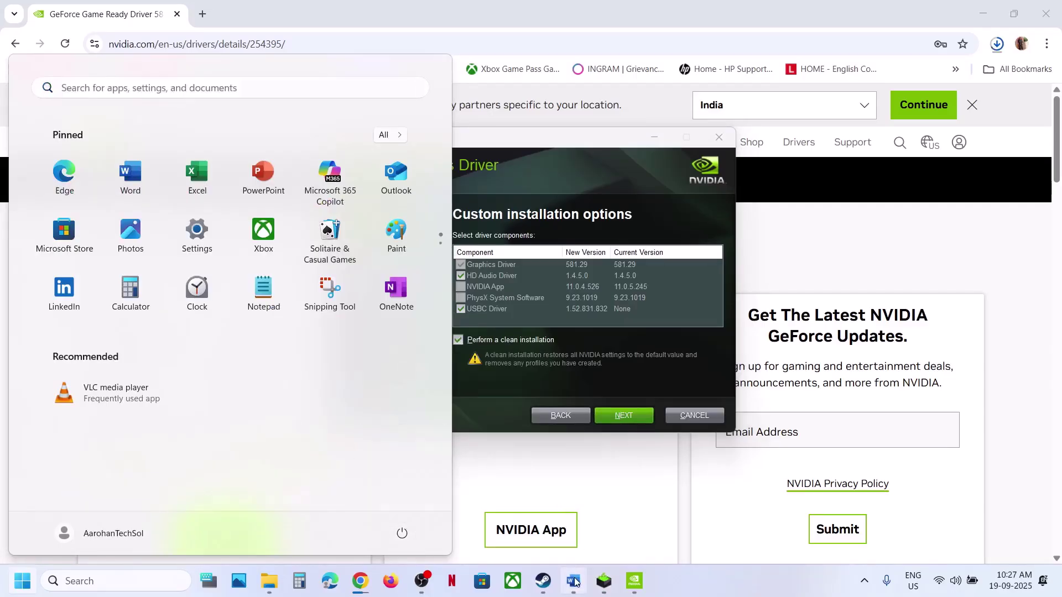
pyautogui.scroll(-5, 447, 284)
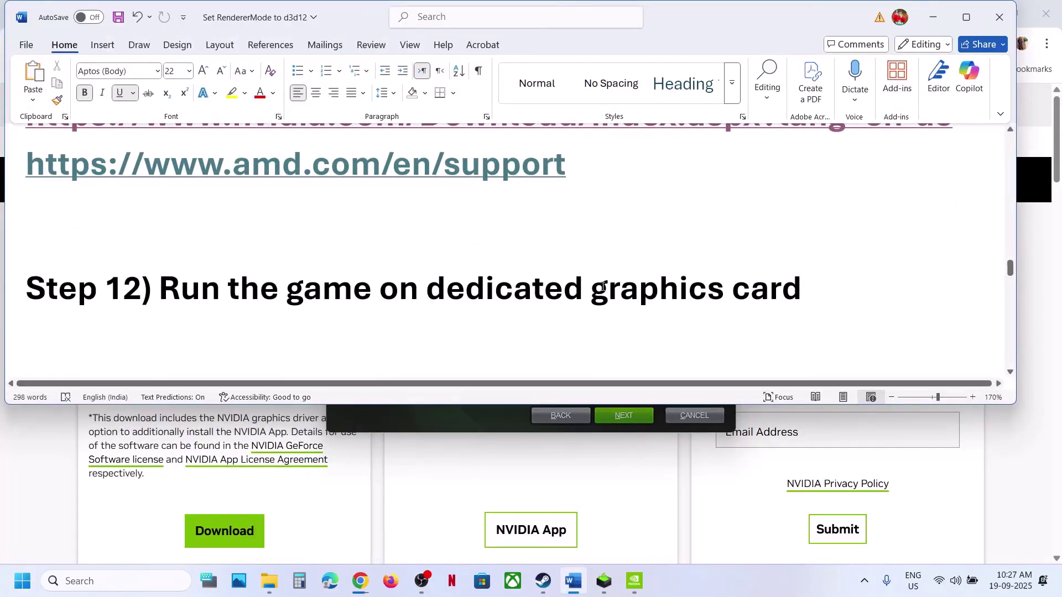
pyautogui.doubleClick(602, 287)
pyautogui.hotkey('ctrl', 'c')
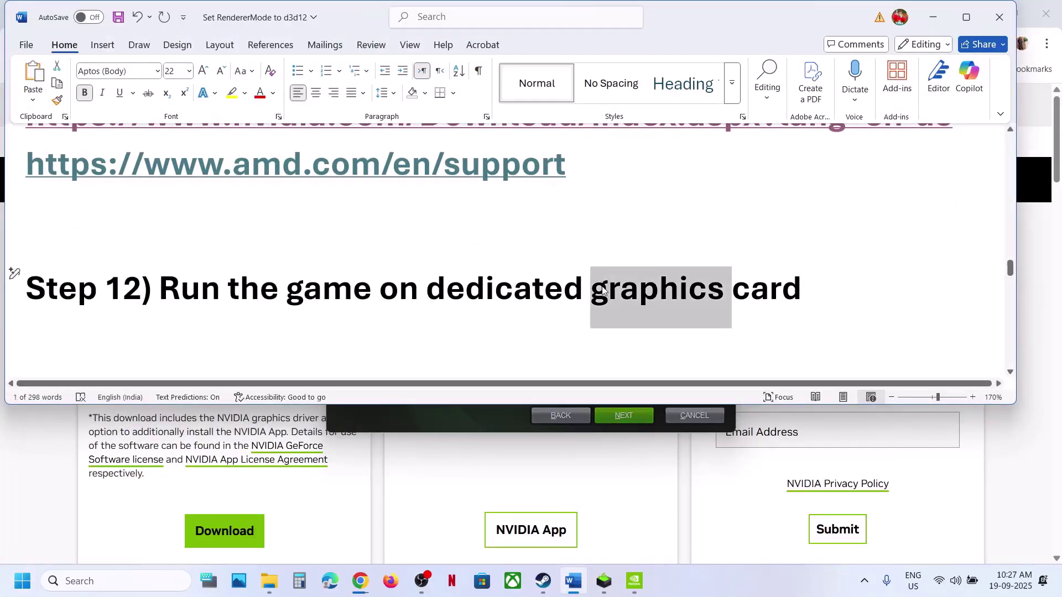
pyautogui.click(109, 576)
pyautogui.hotkey('ctrl', 'v')
pyautogui.write('settings')
pyautogui.press('Return')
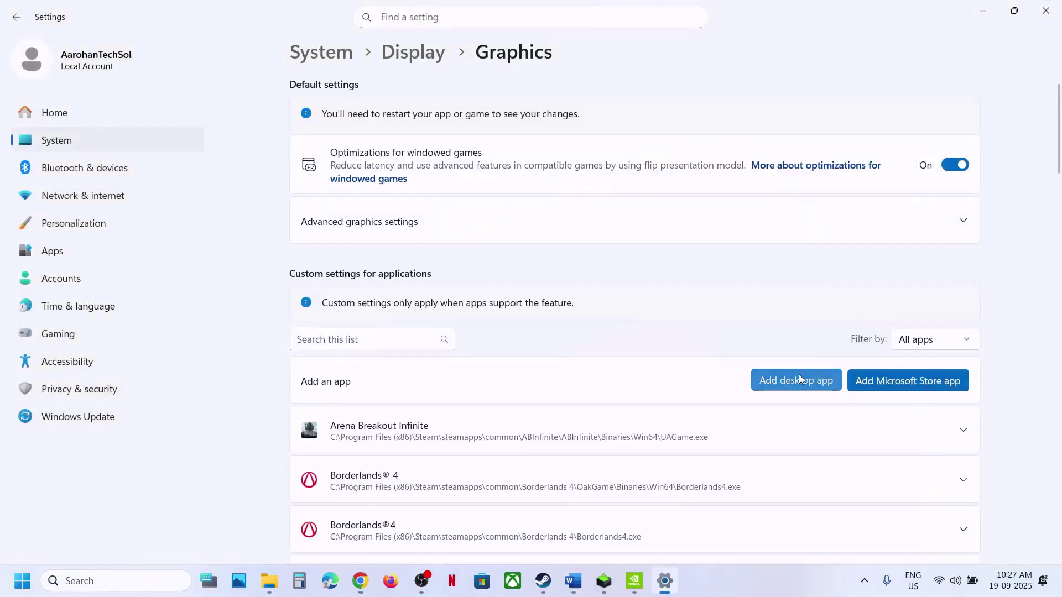
# Start adding a desktop app to the custom graphics settings and browse to C:\Program Files (x86)\Steam
pyautogui.click(800, 376)
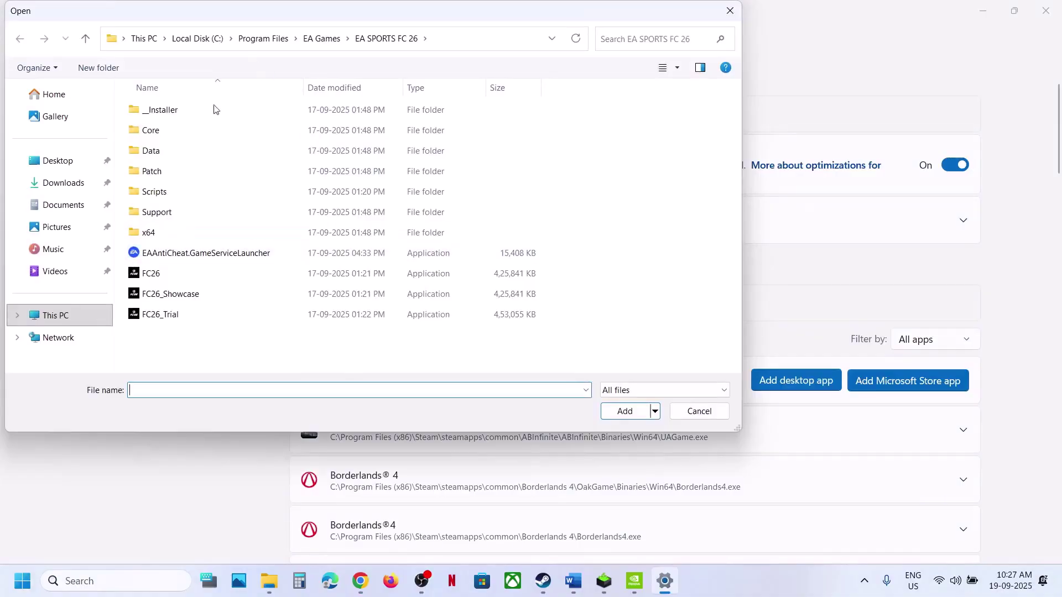
pyautogui.click(266, 46)
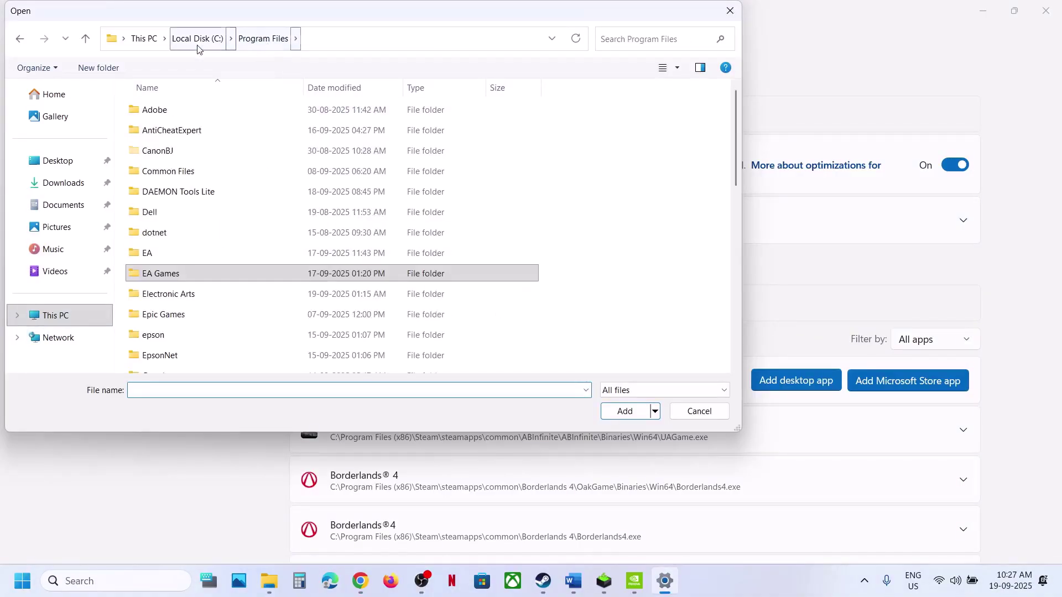
pyautogui.click(198, 40)
pyautogui.doubleClick(204, 275)
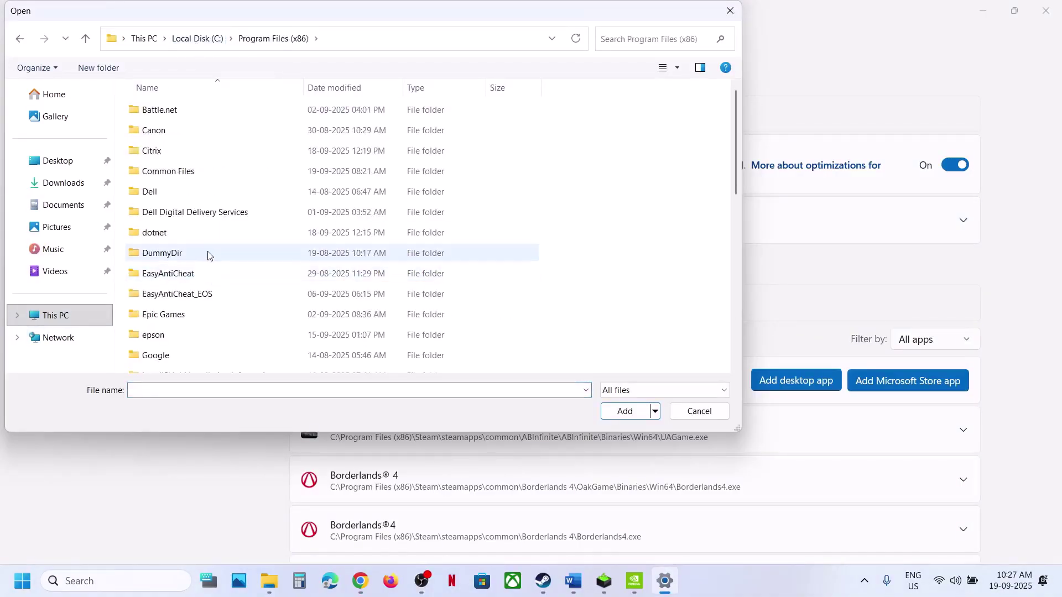
pyautogui.click(210, 255)
pyautogui.press('s')
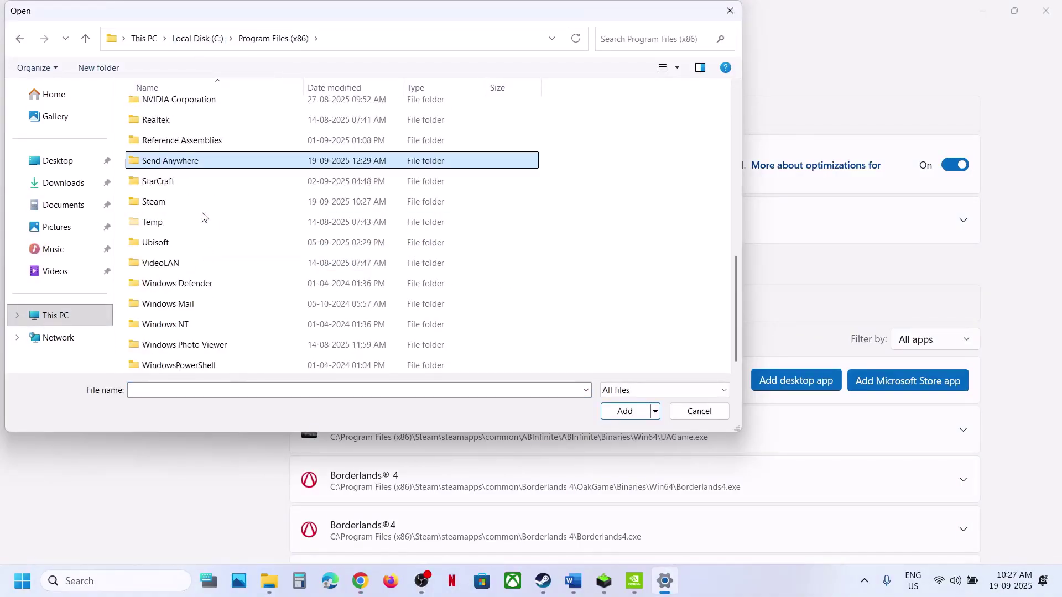
pyautogui.doubleClick(166, 203)
# Add DyingLightGame_TheBeast_x64_rwdi from Steam\steamapps\common\Dying Light The Beast\ph_ft\work\bin\x64 to the custom graphics settings list
pyautogui.press('s')
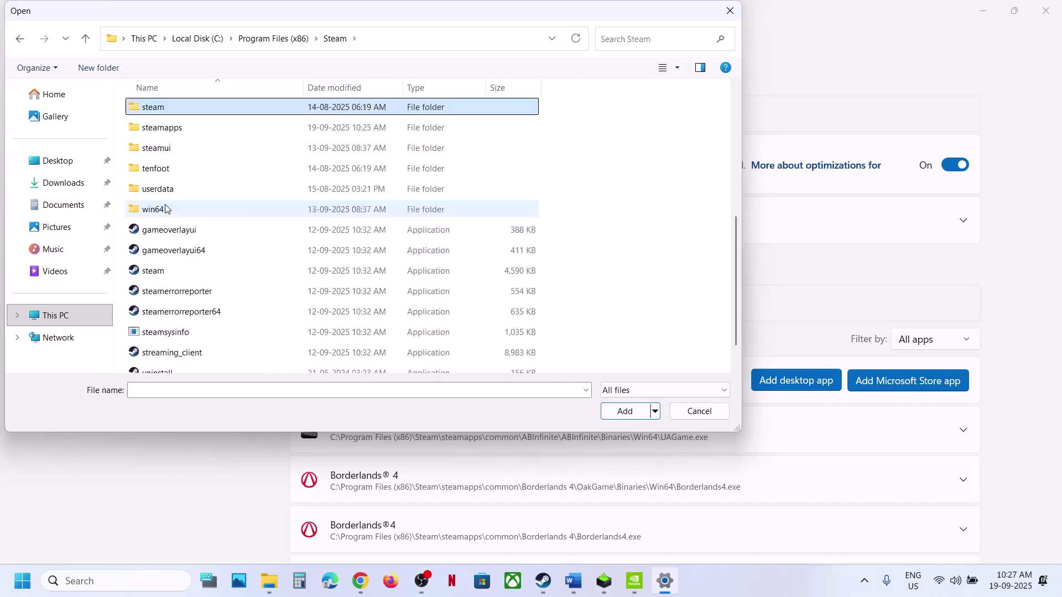
pyautogui.doubleClick(178, 131)
pyautogui.click(172, 112)
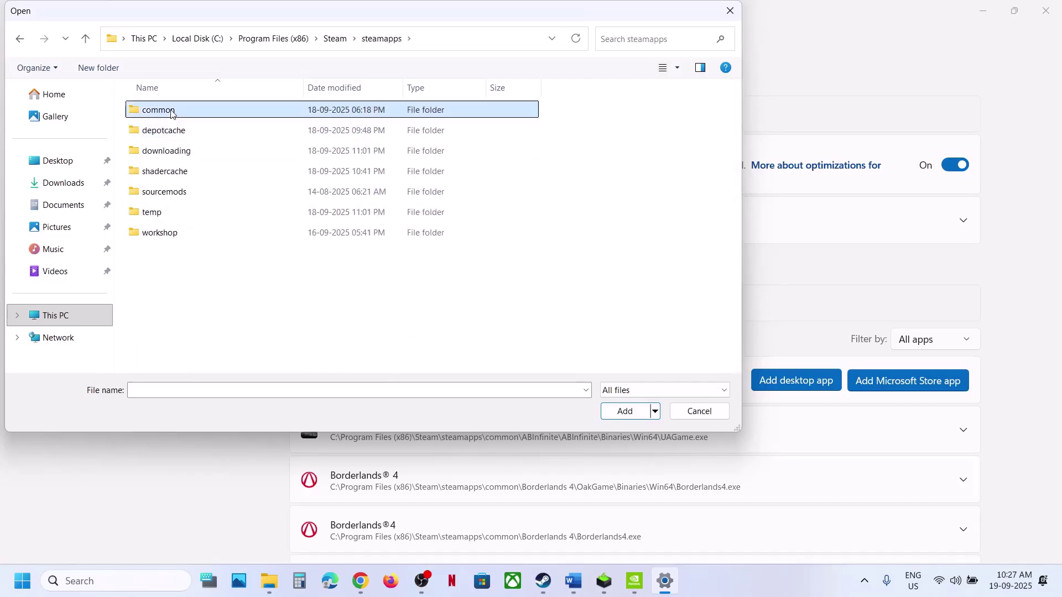
pyautogui.doubleClick(172, 112)
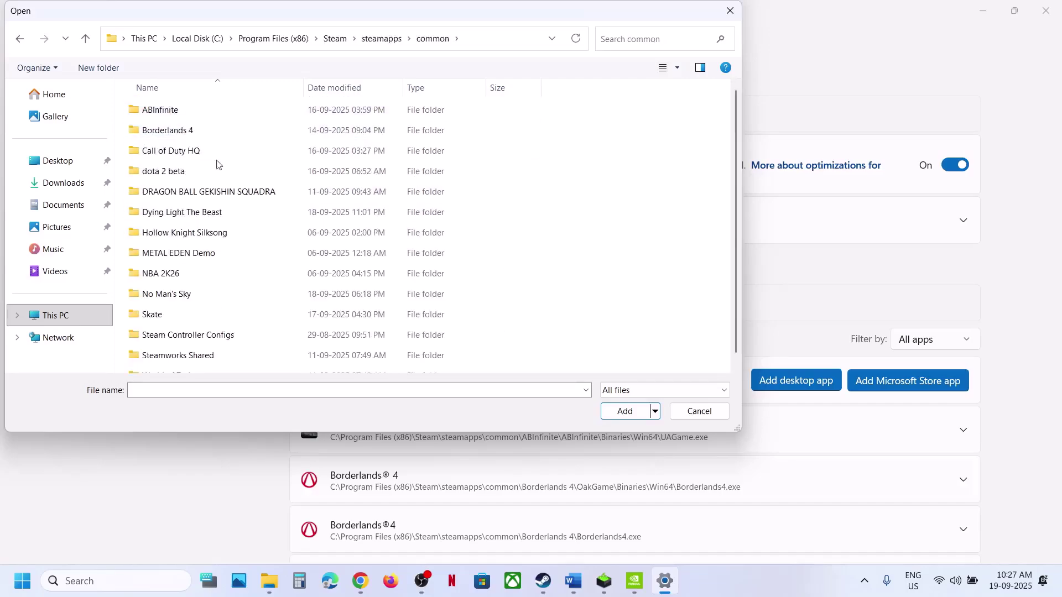
pyautogui.doubleClick(184, 215)
pyautogui.doubleClick(158, 173)
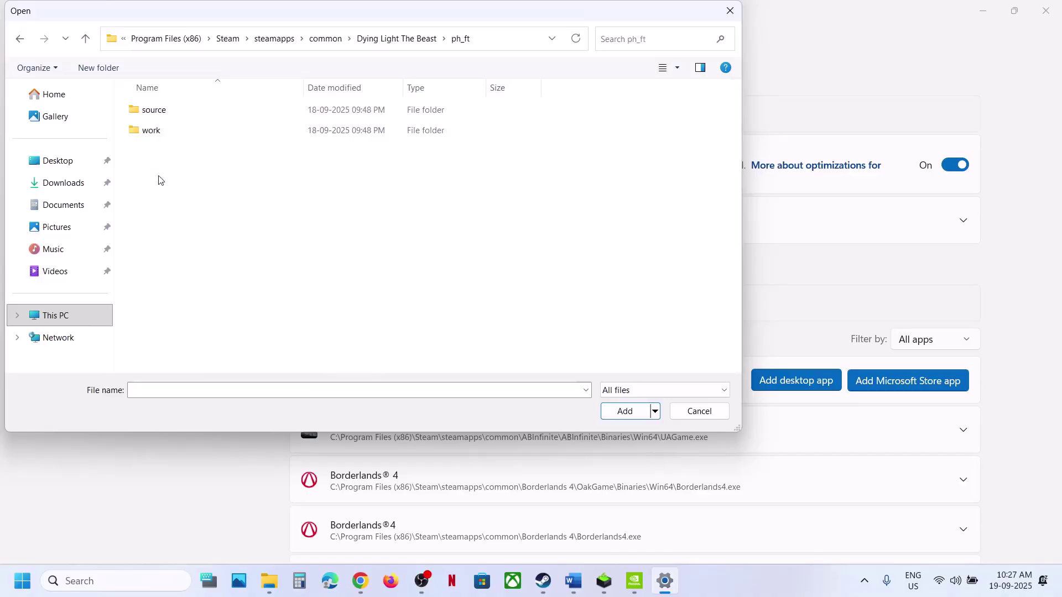
pyautogui.doubleClick(155, 130)
pyautogui.doubleClick(156, 109)
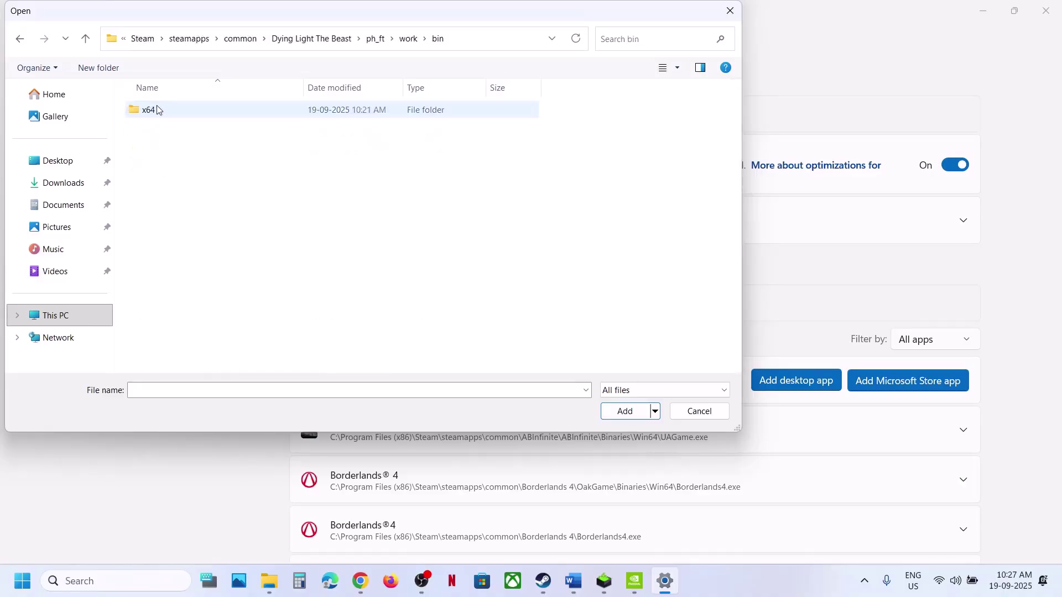
pyautogui.doubleClick(157, 109)
pyautogui.click(184, 133)
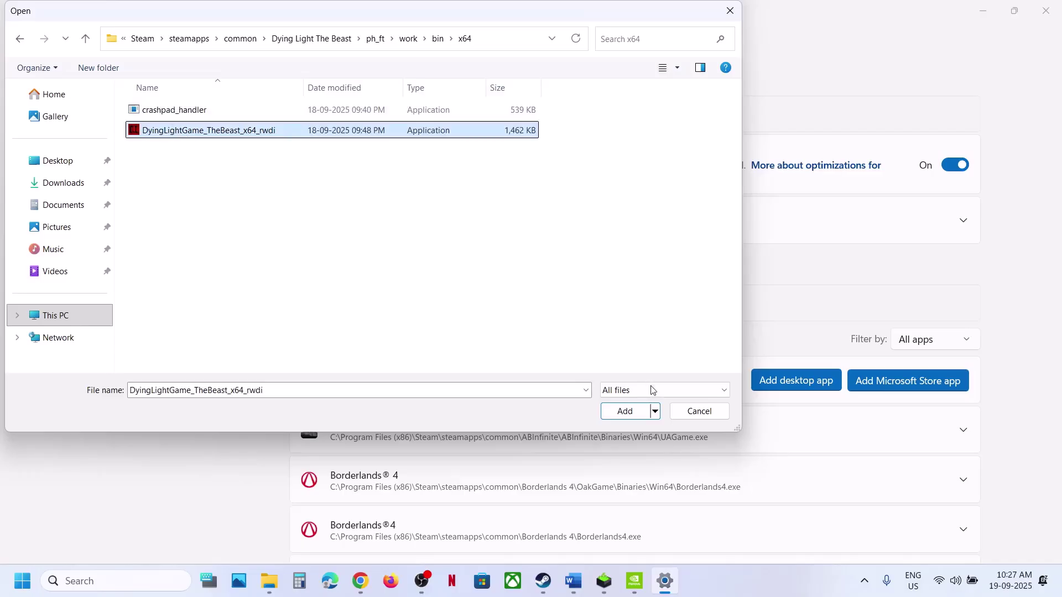
pyautogui.click(625, 412)
# Set Dying Light The Beast's GPU preference to High Performance (NVIDIA GeForce RTX 3050 Laptop GPU) and close Settings
pyautogui.scroll(-8, 628, 423)
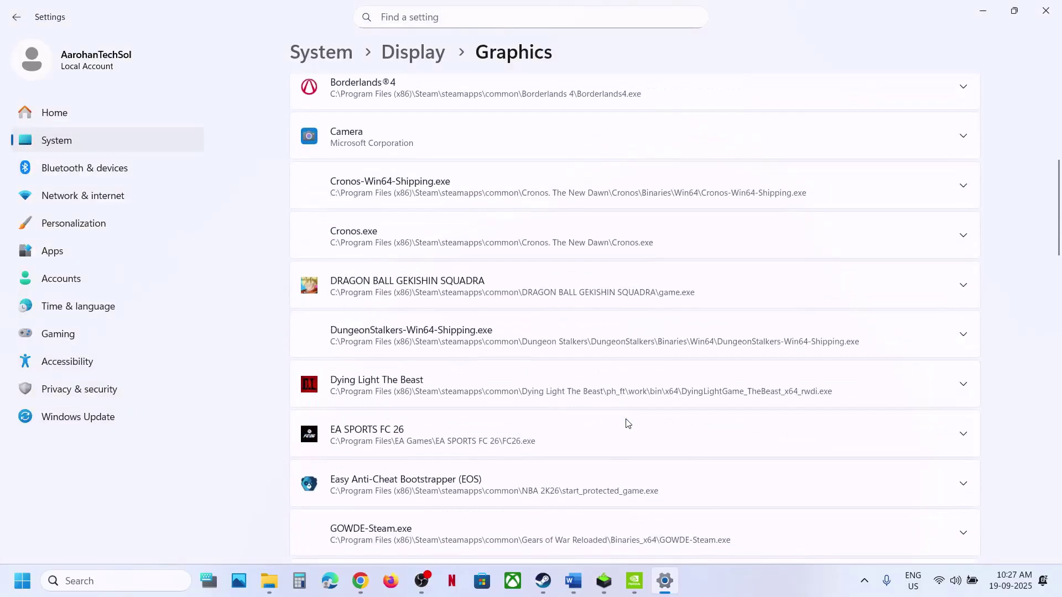
pyautogui.scroll(-2, 628, 423)
pyautogui.click(486, 296)
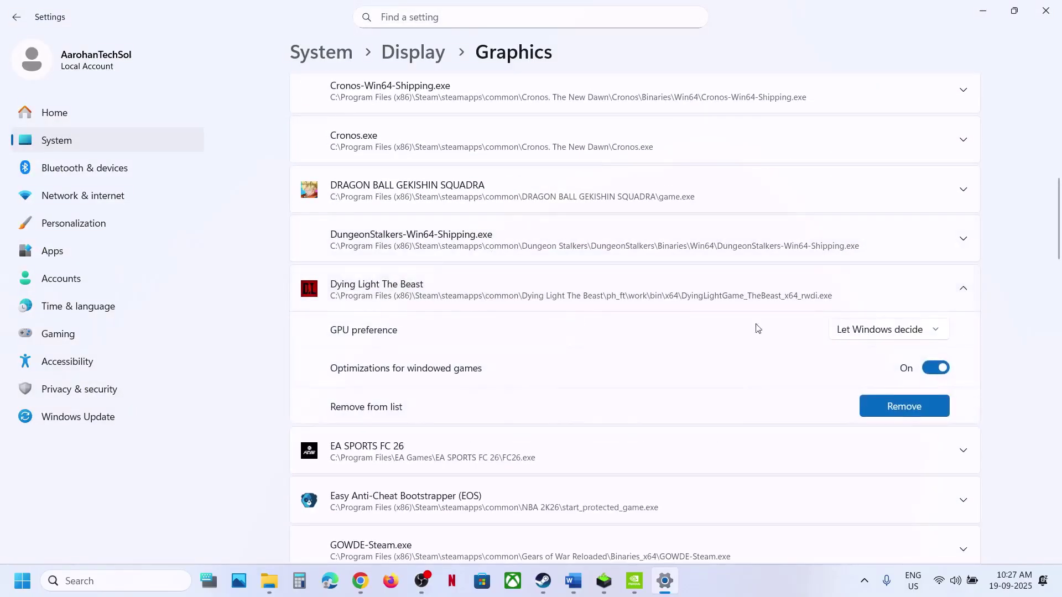
pyautogui.click(868, 329)
pyautogui.click(881, 387)
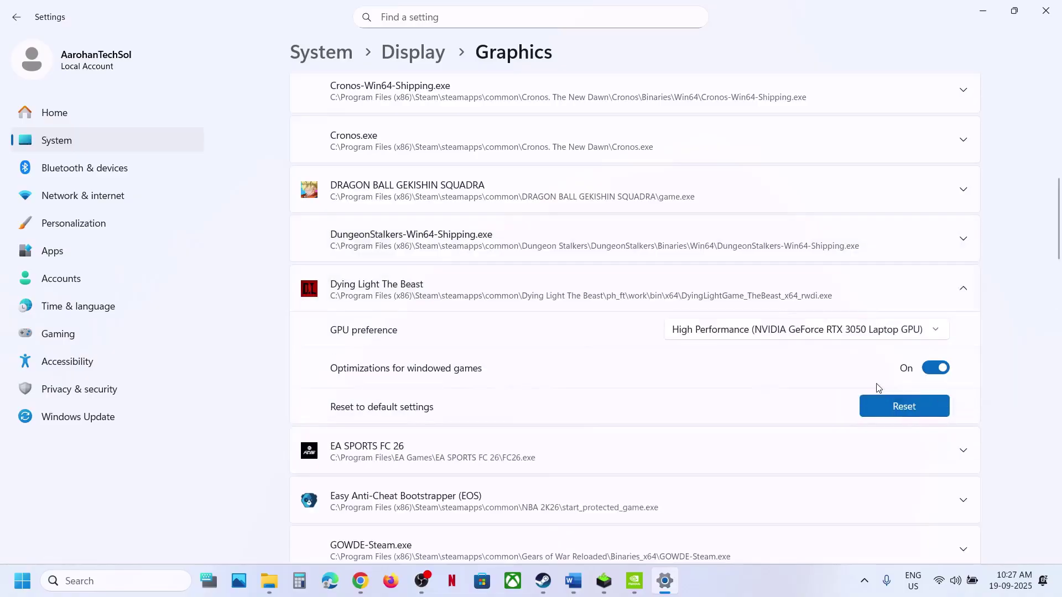
pyautogui.click(1046, 11)
# Highlight "Back graphics card" in Step 13 of the Word notes and switch to the NVIDIA driver page in Chrome
pyautogui.scroll(-2, 399, 332)
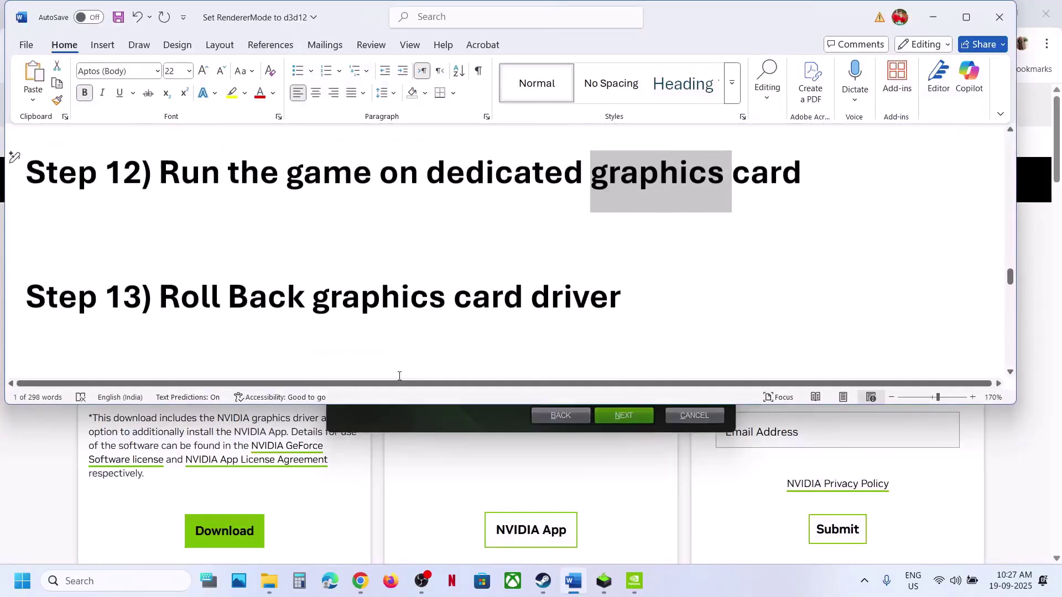
pyautogui.moveTo(228, 277); pyautogui.dragTo(526, 277)
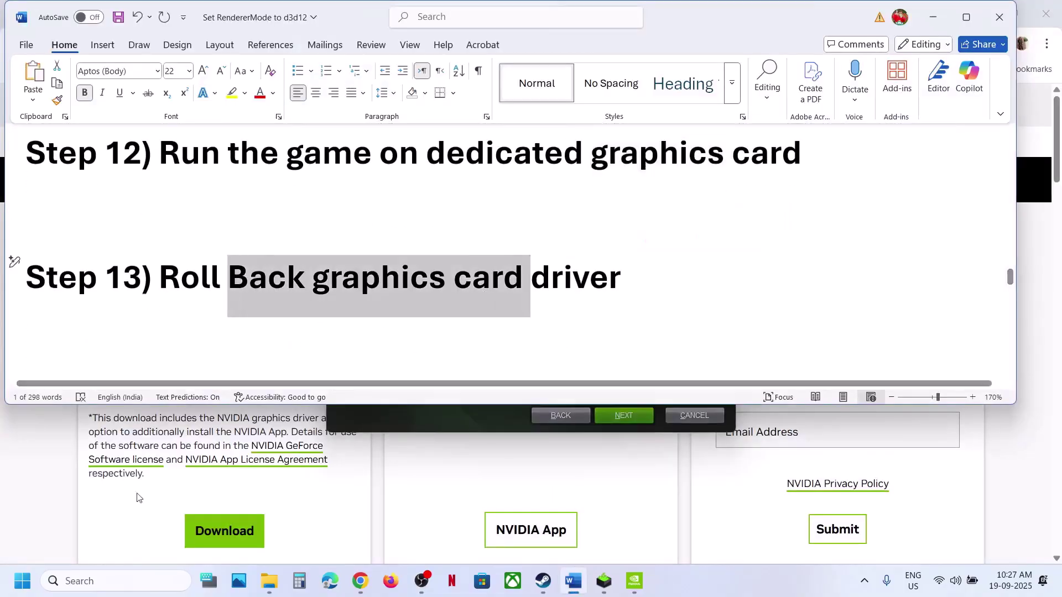
pyautogui.click(76, 513)
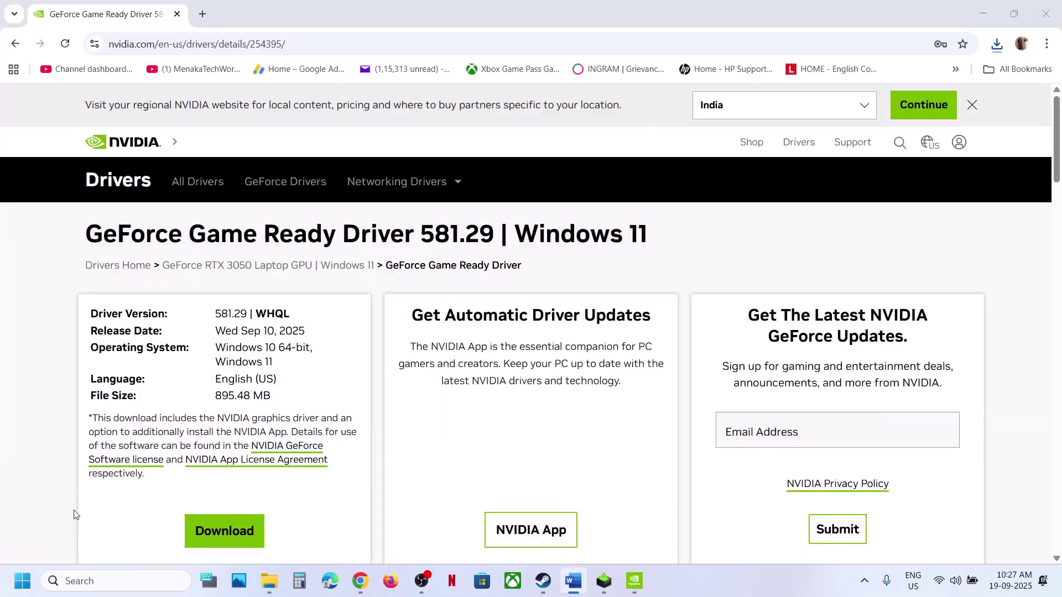
# Return to the NVIDIA driver results, expand the list of more versions, and highlight Game Ready Driver version 581.08
pyautogui.click(17, 45)
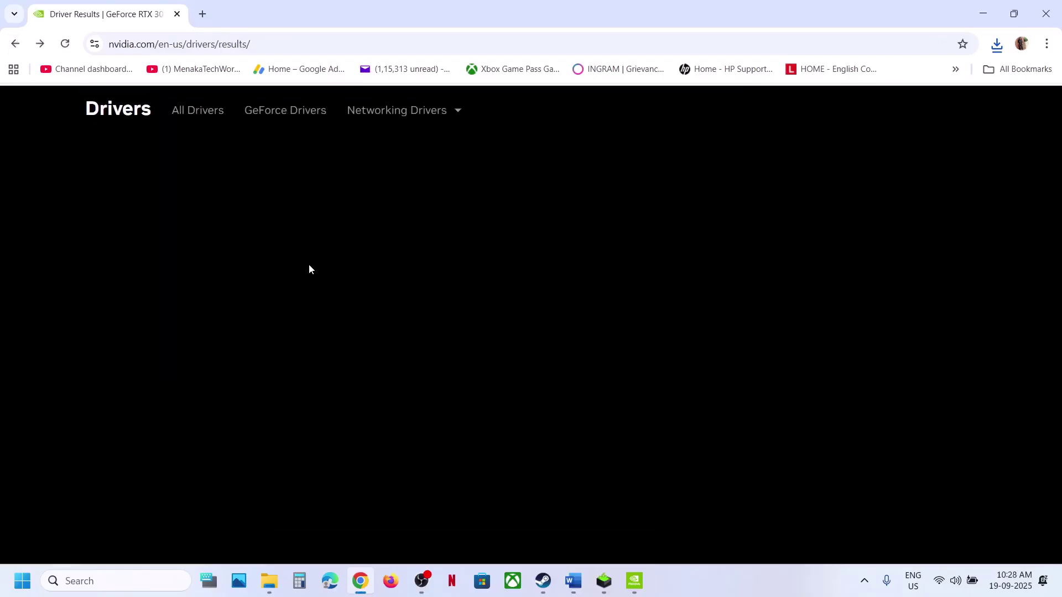
pyautogui.scroll(-1, 299, 368)
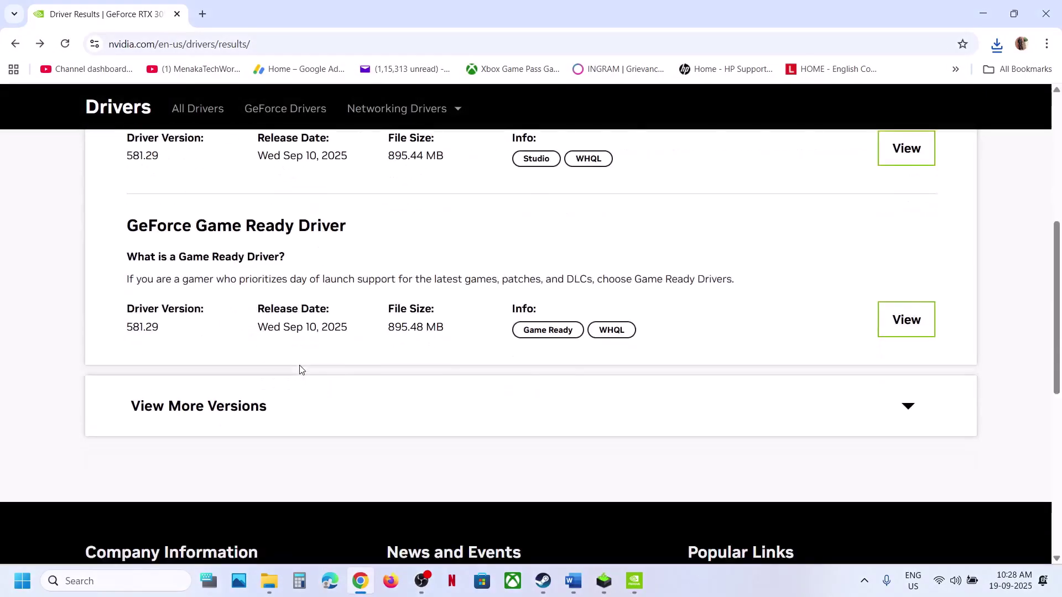
pyautogui.click(241, 400)
pyautogui.scroll(-2, 240, 400)
pyautogui.scroll(1, 240, 400)
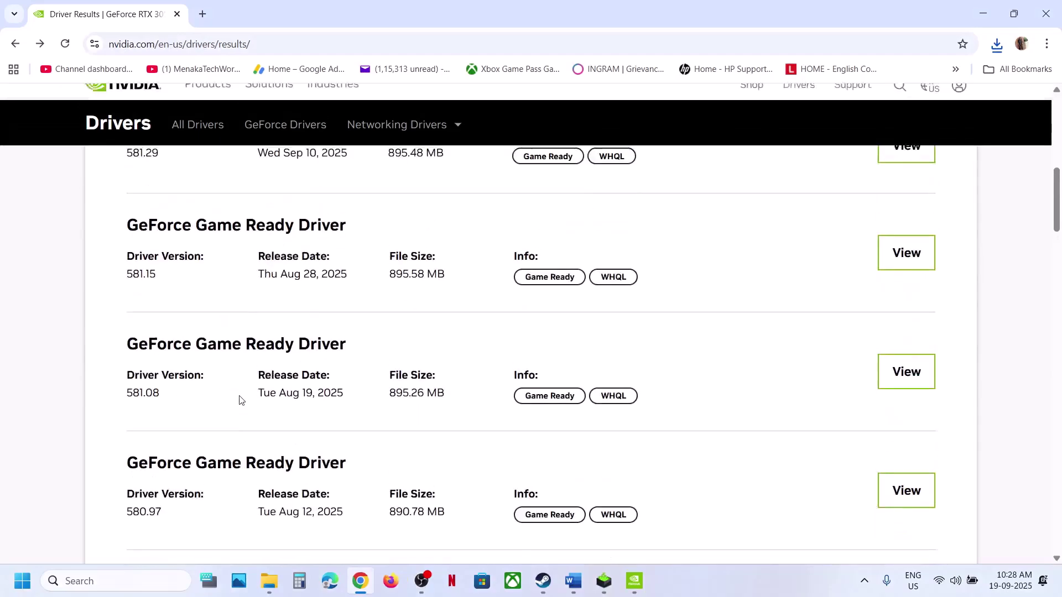
pyautogui.scroll(-2, 240, 400)
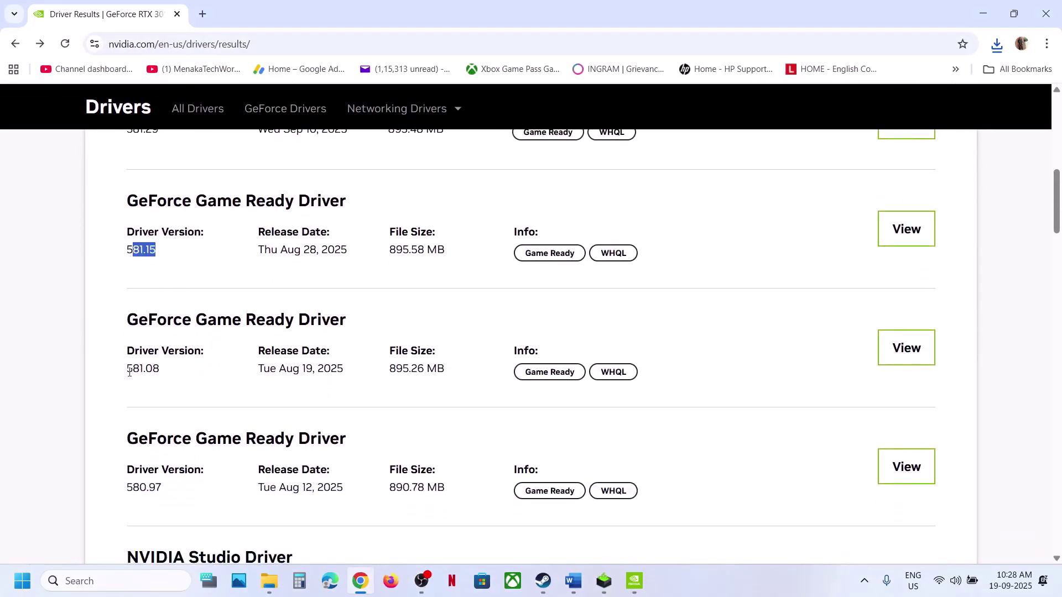
pyautogui.moveTo(129, 372); pyautogui.dragTo(157, 370)
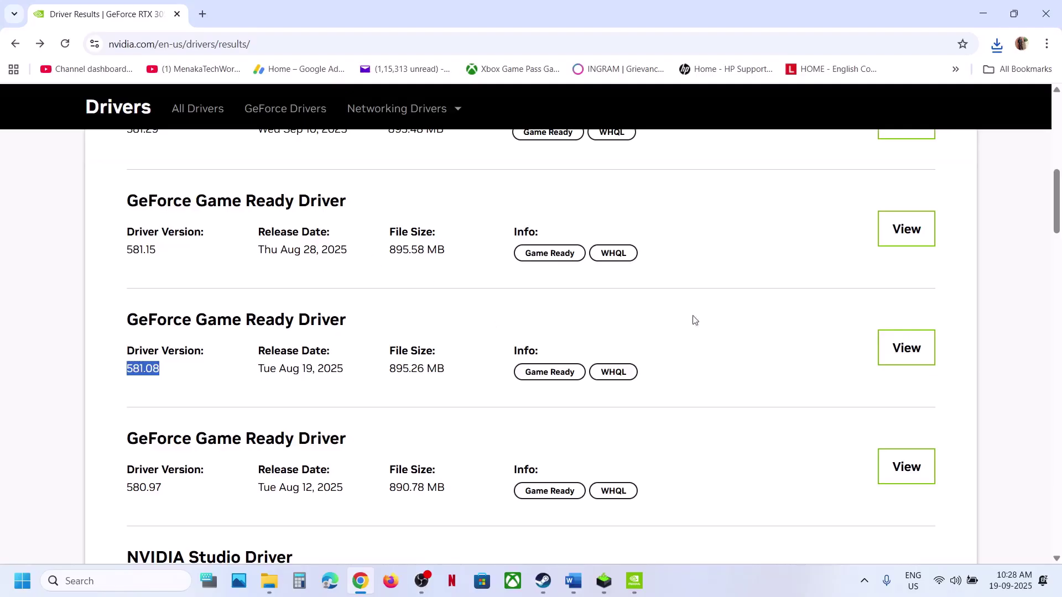
# Show the custom installation options in the NVIDIA Installer, including the clean installation choice, and return to the driver results
pyautogui.moveTo(610, 587)
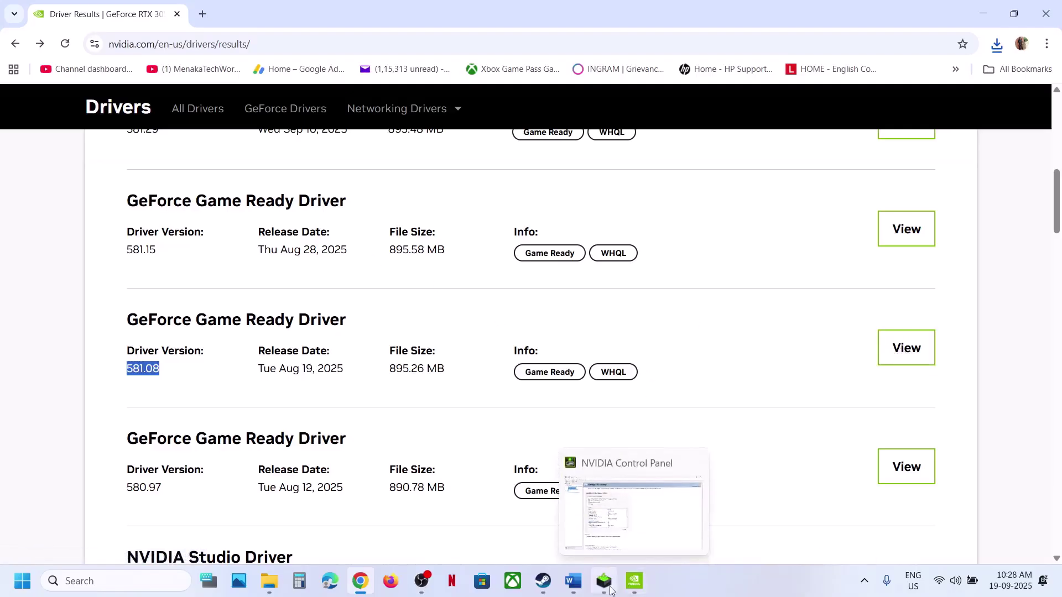
pyautogui.click(603, 471)
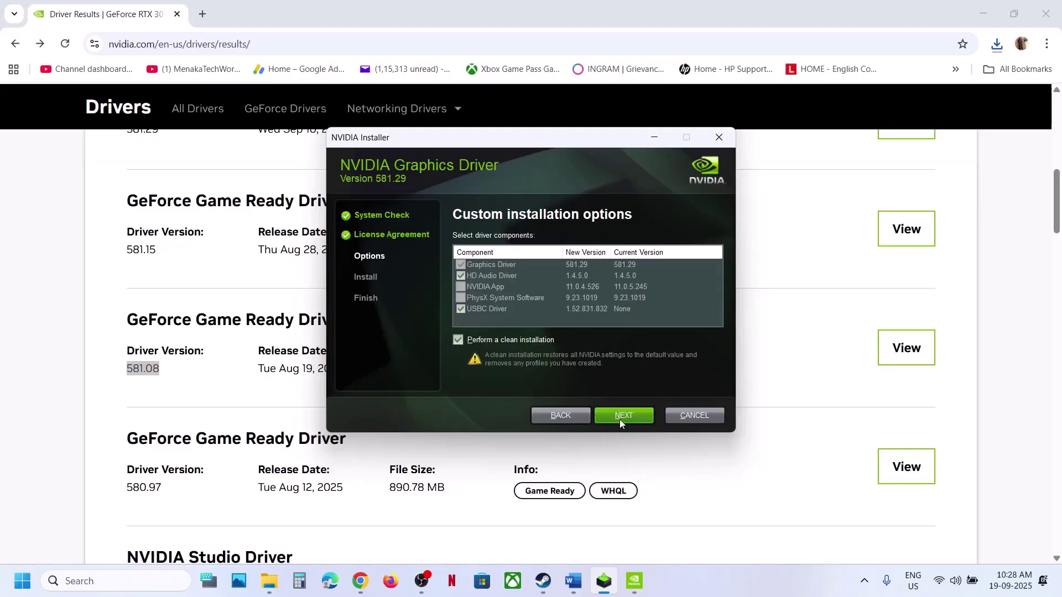
pyautogui.click(59, 514)
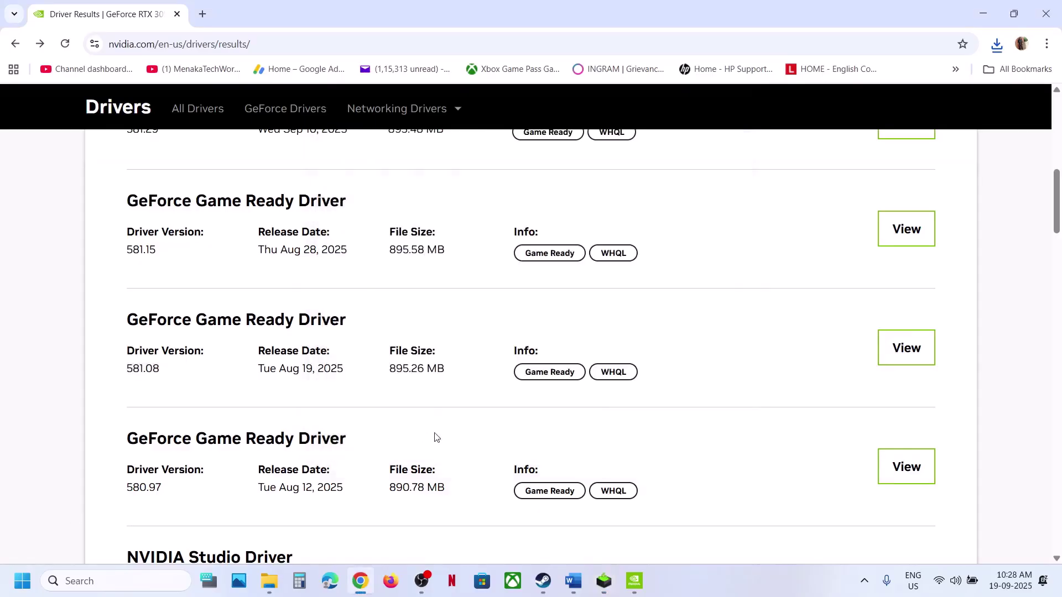
# Go to Step 14 in the Word notes and examine the file verification option in Dying Light: The Beast's Installed Files properties in Steam
pyautogui.click(577, 591)
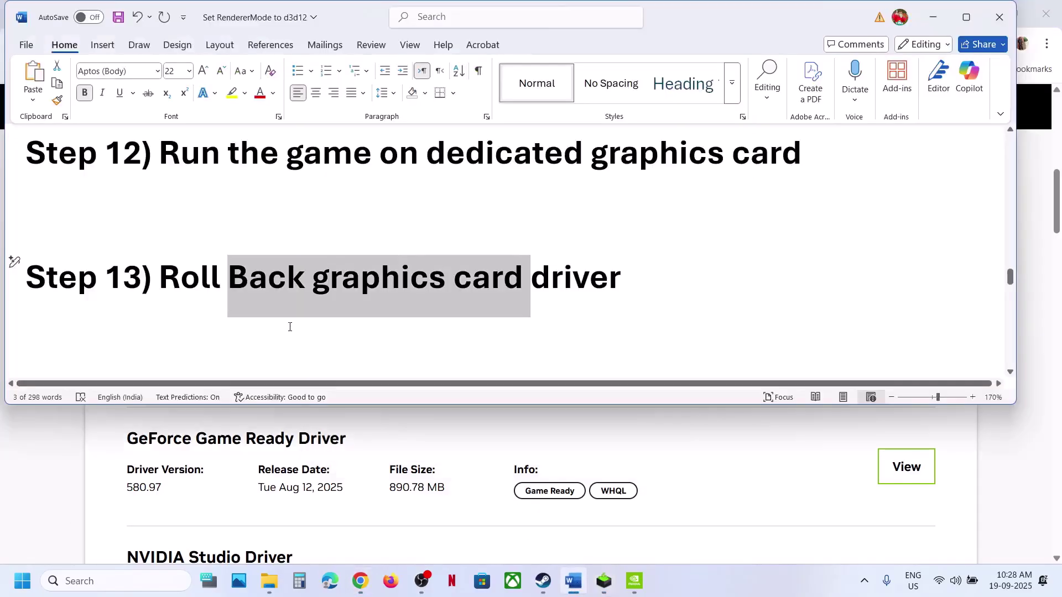
pyautogui.scroll(-3, 290, 327)
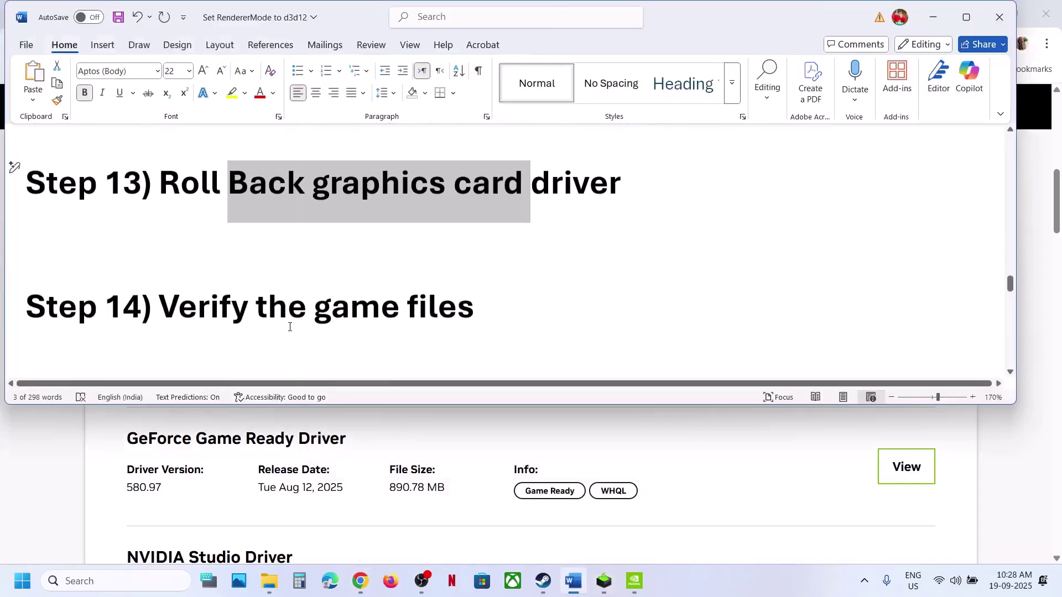
pyautogui.click(543, 581)
pyautogui.rightClick(67, 334)
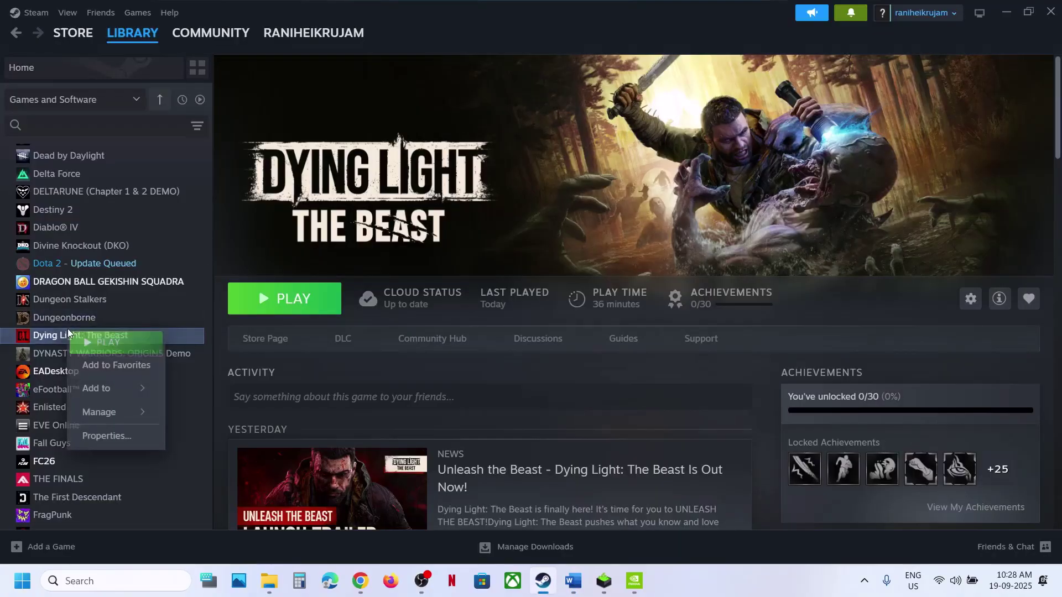
pyautogui.click(107, 435)
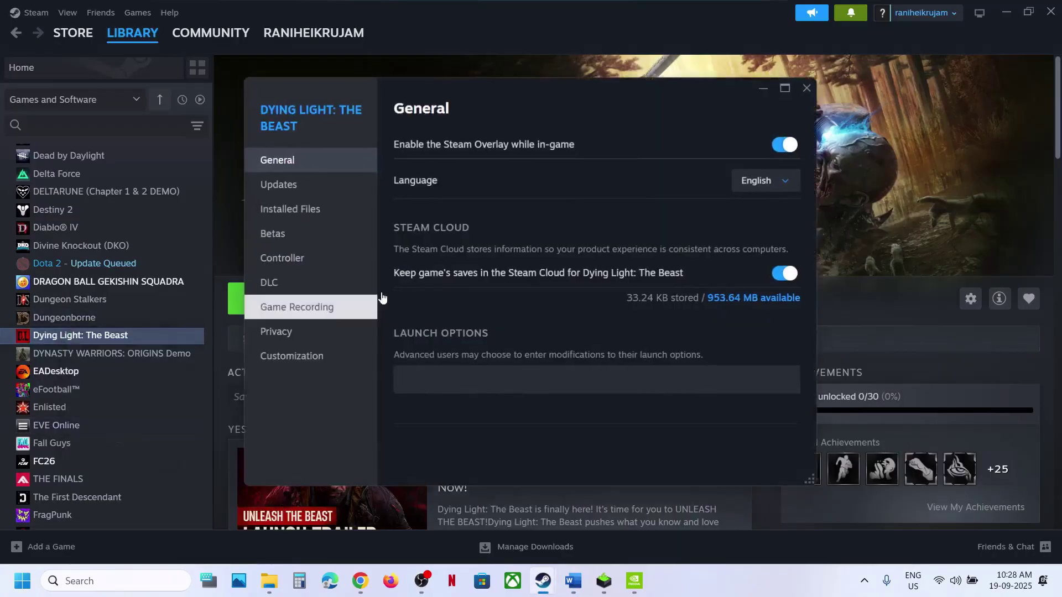
pyautogui.click(292, 218)
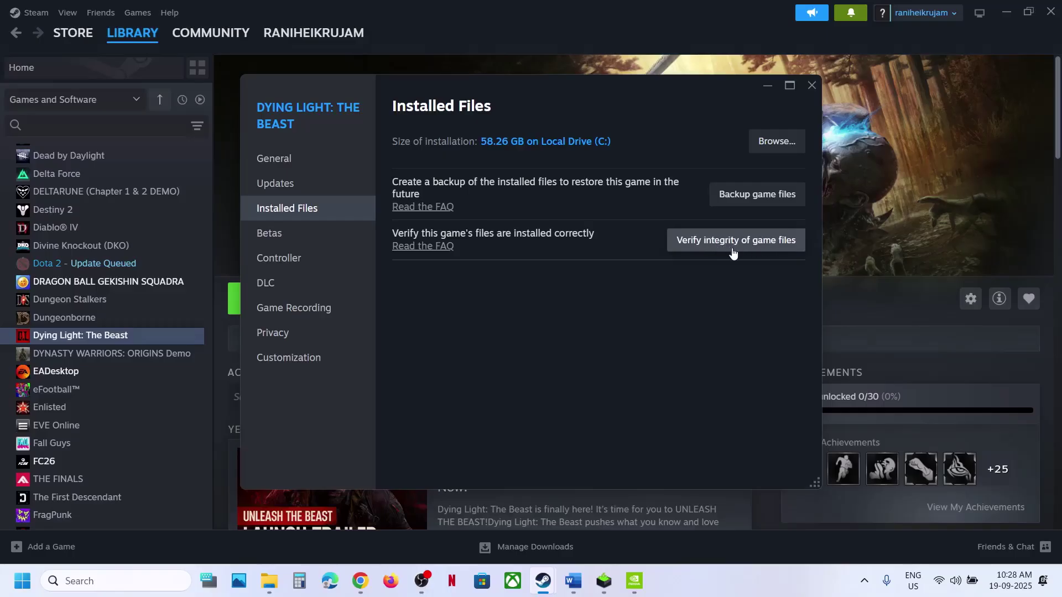
pyautogui.click(812, 87)
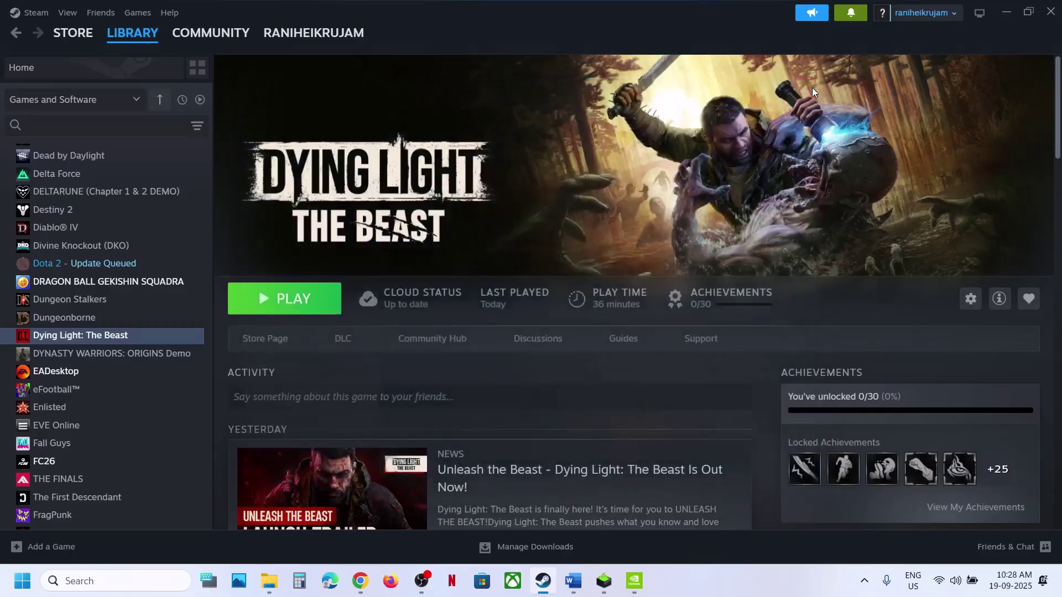
# Go to Step 15 in the Word notes and open the linked Microsoft Visual C++ Redistributable downloads page
pyautogui.click(575, 581)
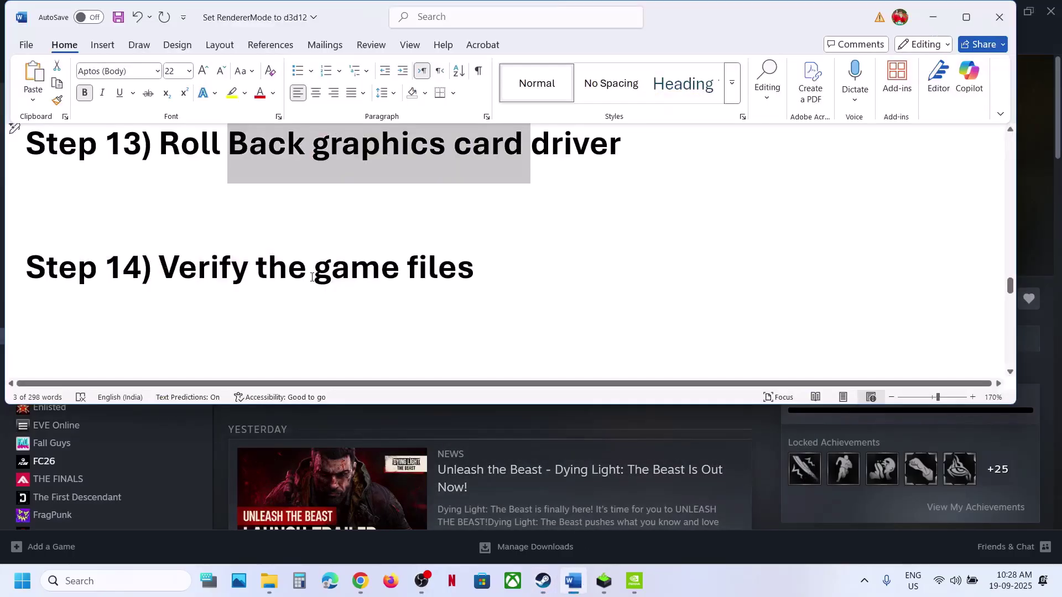
pyautogui.click(195, 271)
pyautogui.scroll(-5, 375, 249)
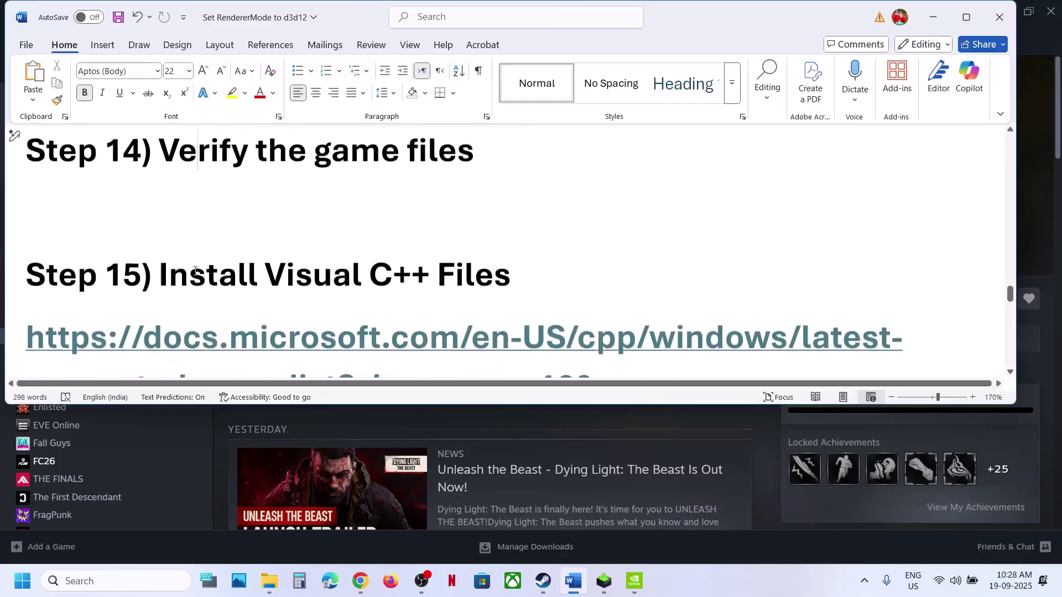
pyautogui.keyDown('ctrl'); pyautogui.click(199, 256); pyautogui.keyUp('ctrl')
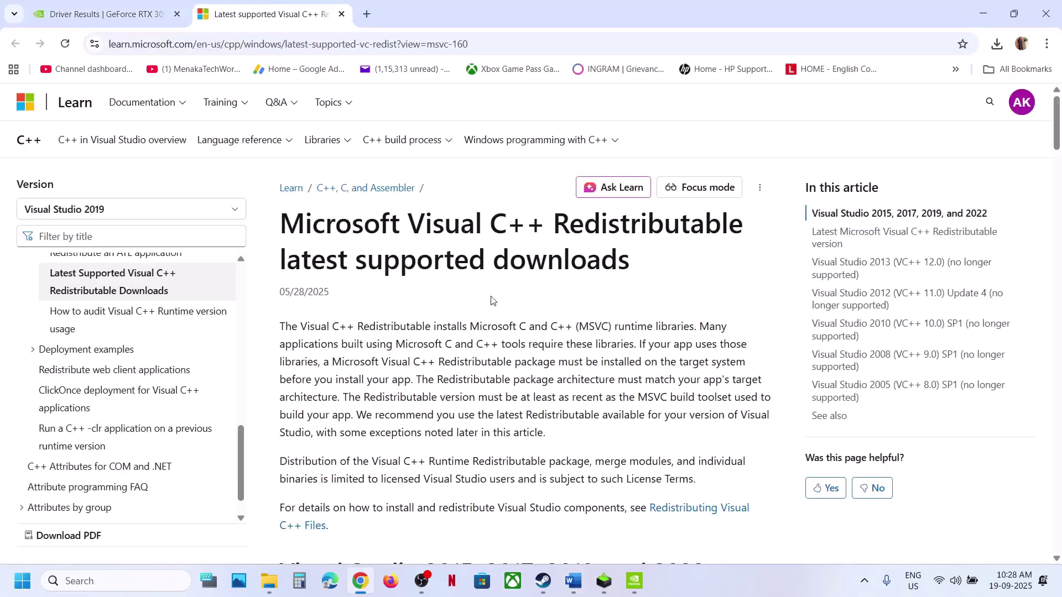
# Download vc_redist.x86.exe and start installing the Microsoft Visual C++ 2015-2022 Redistributable (x86)
pyautogui.scroll(-15, 490, 301)
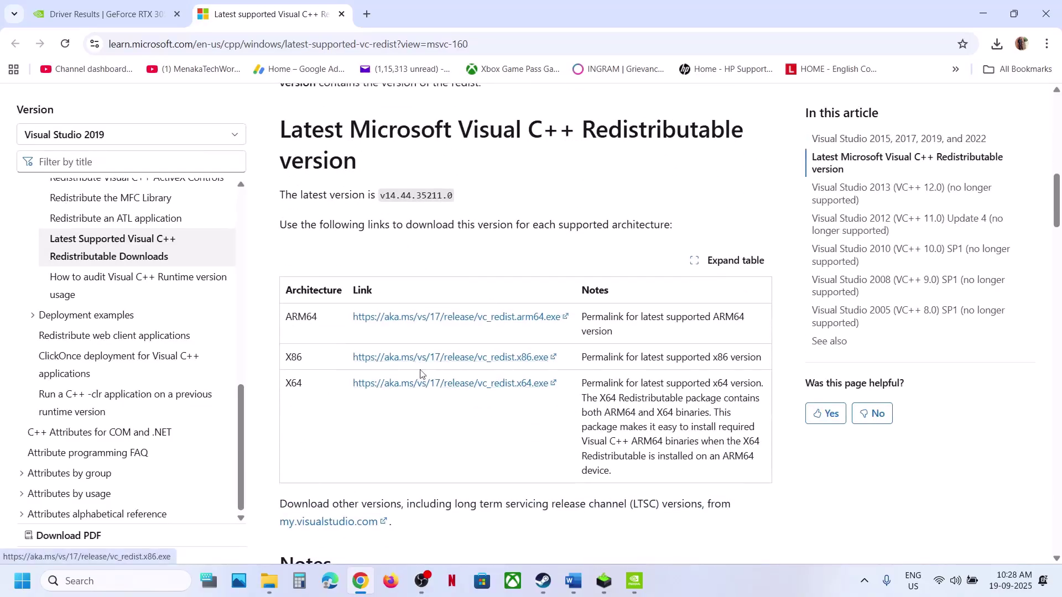
pyautogui.click(416, 363)
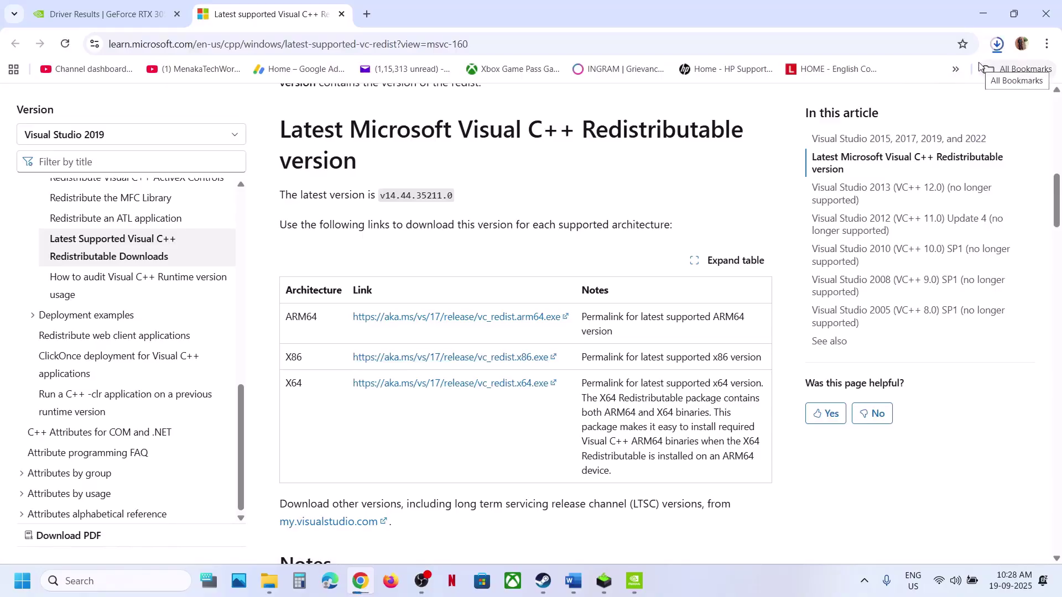
pyautogui.click(902, 87)
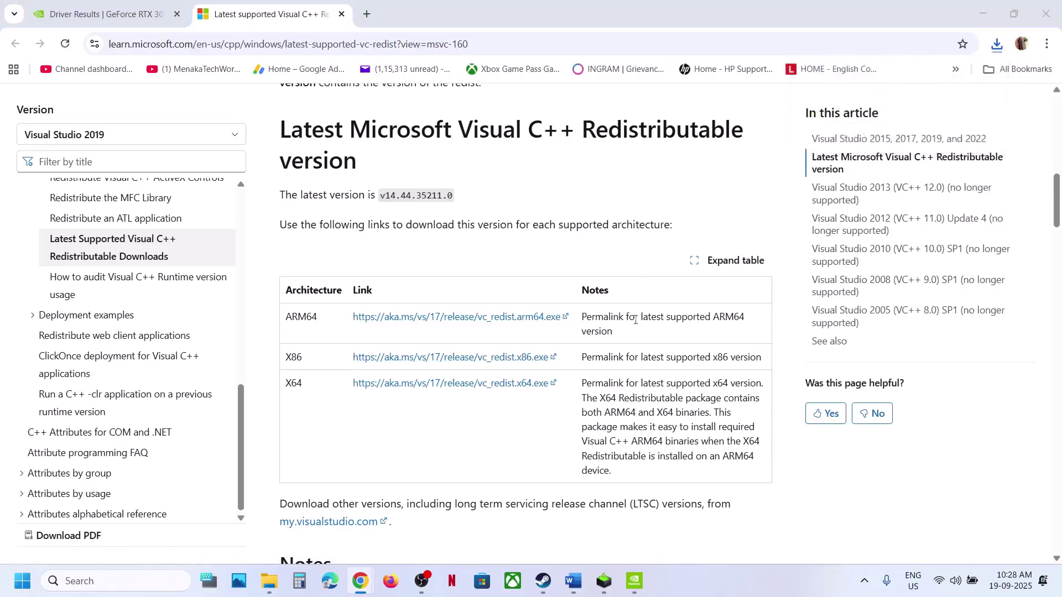
pyautogui.click(562, 364)
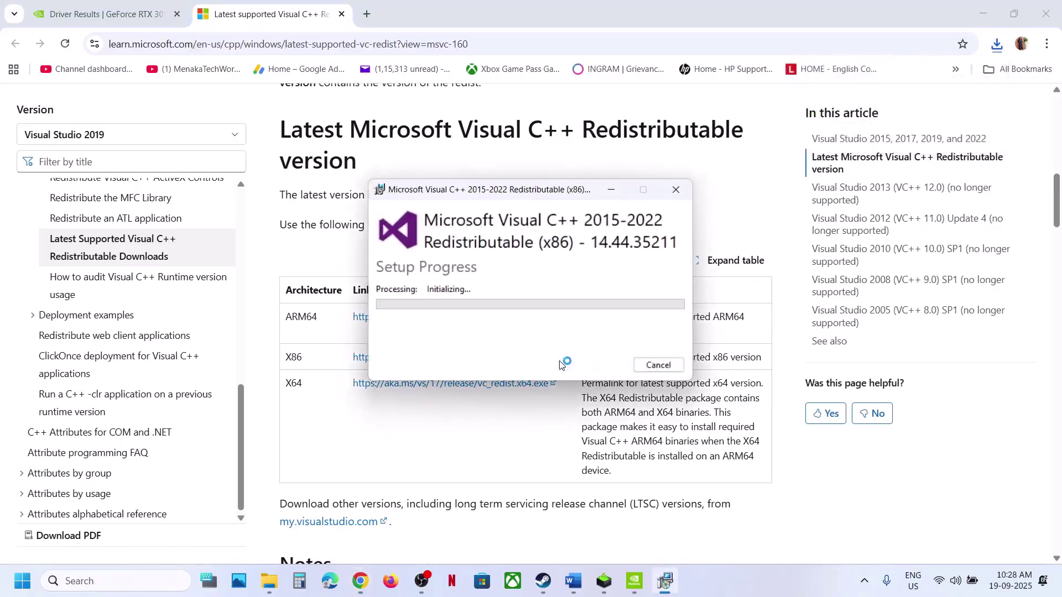
# Download vc_redist.x64.exe and run a repair of the Microsoft Visual C++ 2015-2022 Redistributable (x64)
pyautogui.click(491, 393)
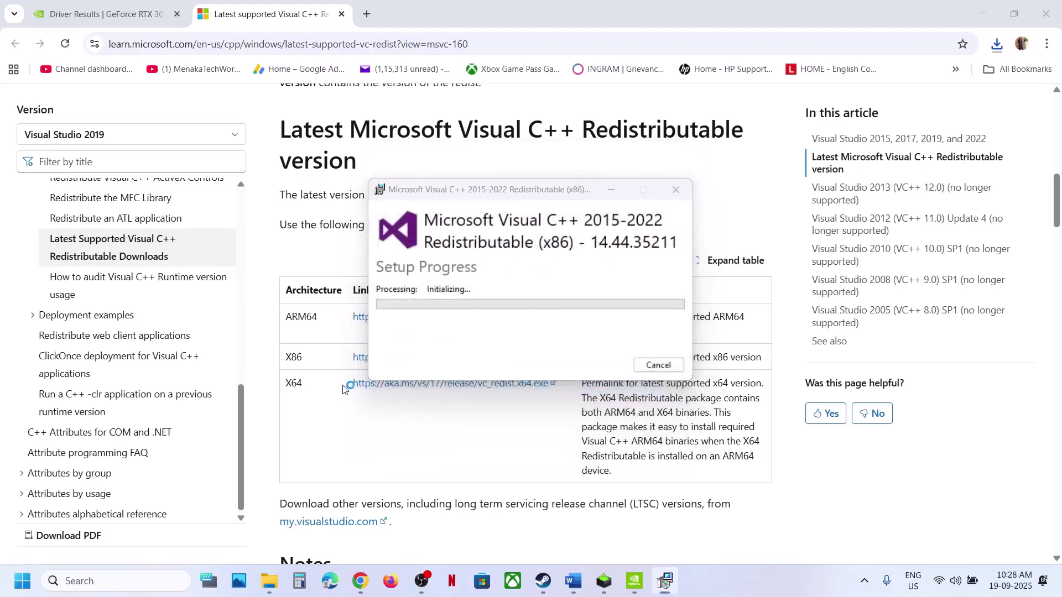
pyautogui.click(359, 386)
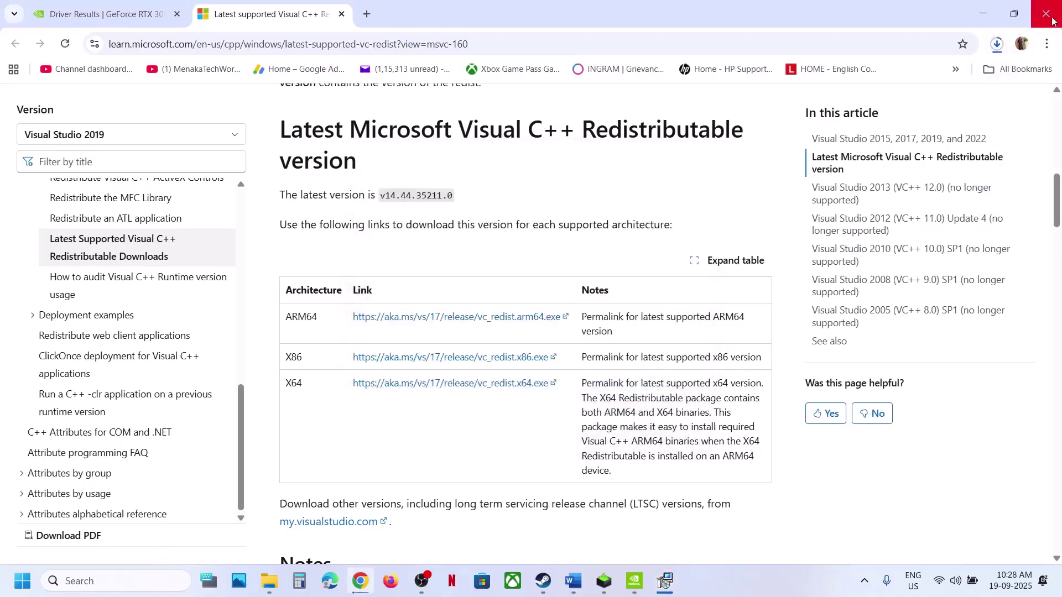
pyautogui.click(998, 45)
pyautogui.click(868, 108)
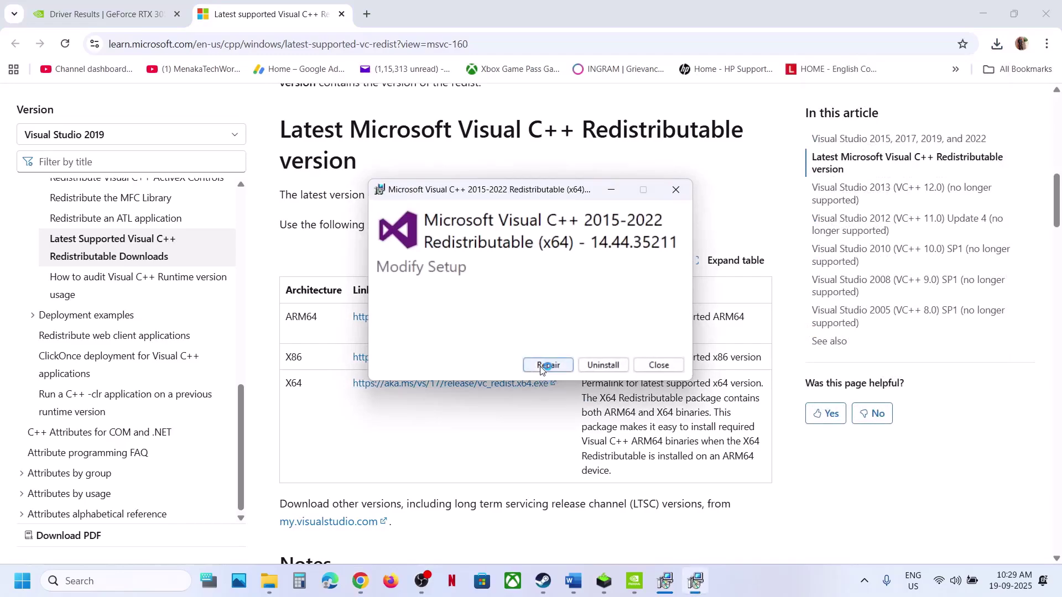
pyautogui.click(542, 370)
pyautogui.click(462, 394)
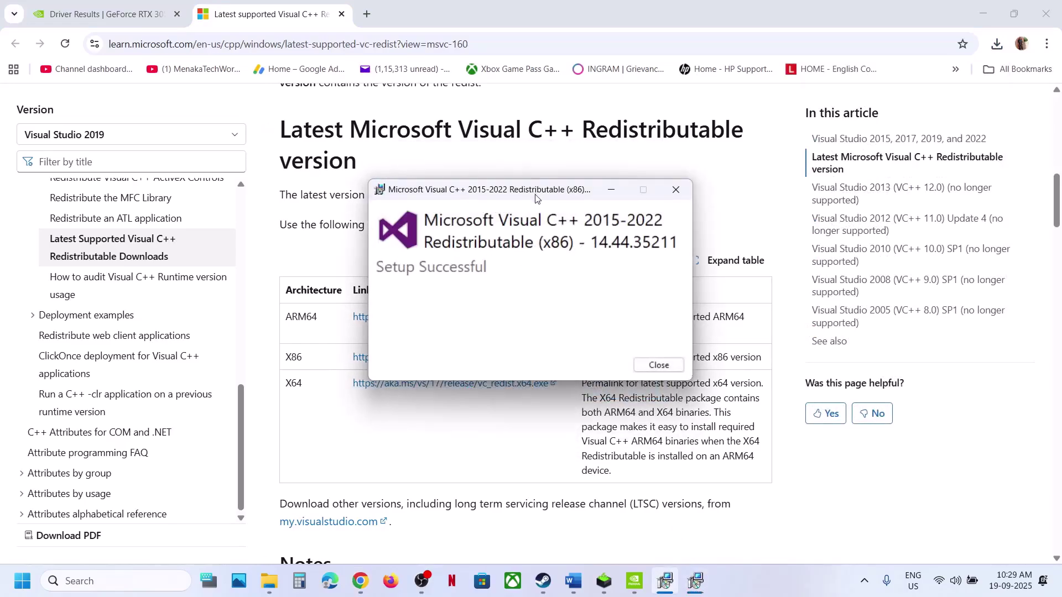
# Move the x86 setup window aside to check the x64 repair, and show the computer's power options
pyautogui.moveTo(535, 198); pyautogui.dragTo(255, 237)
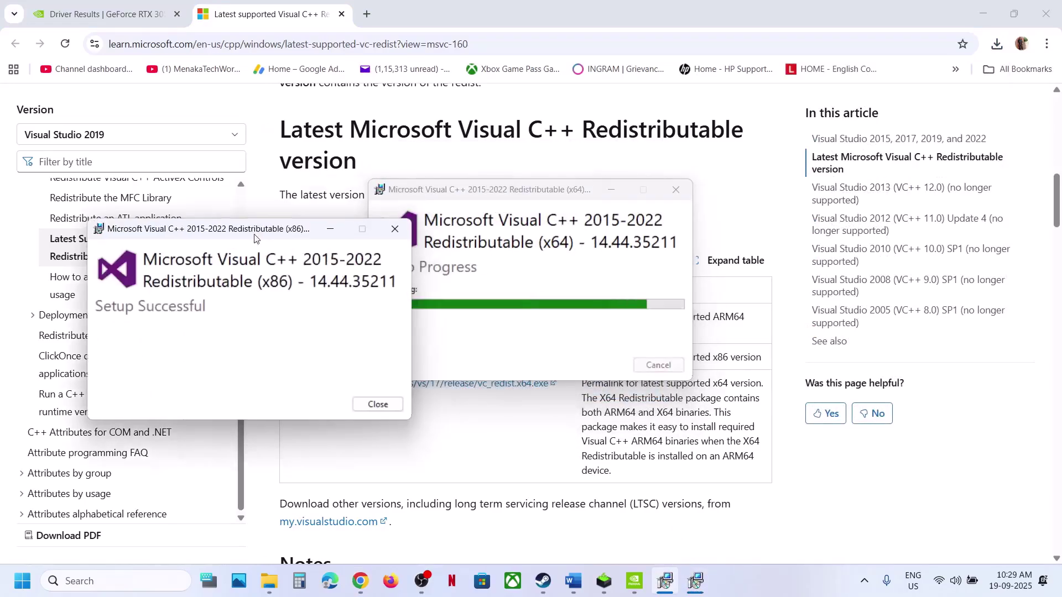
pyautogui.click(494, 432)
pyautogui.click(29, 586)
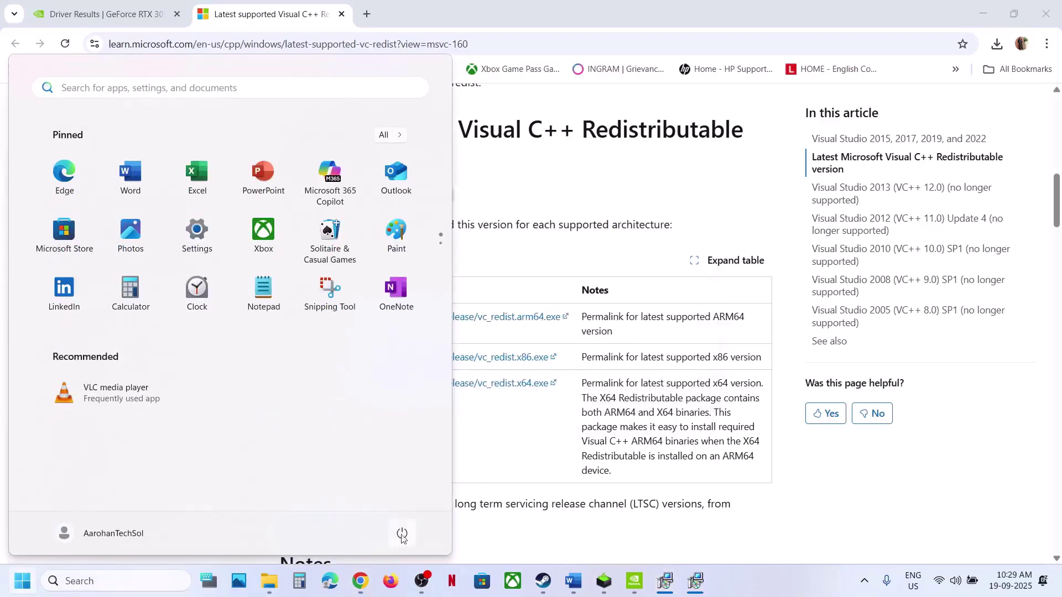
pyautogui.click(402, 534)
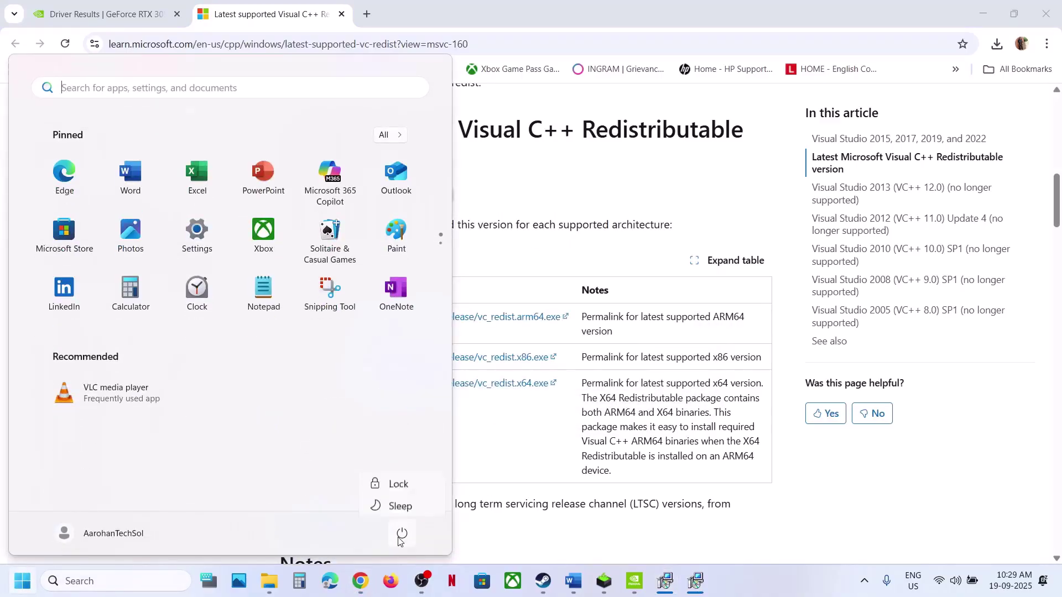
# Switch to the Word notes and add the line "Increase the virtual memory" below the Step 15 link
pyautogui.click(575, 582)
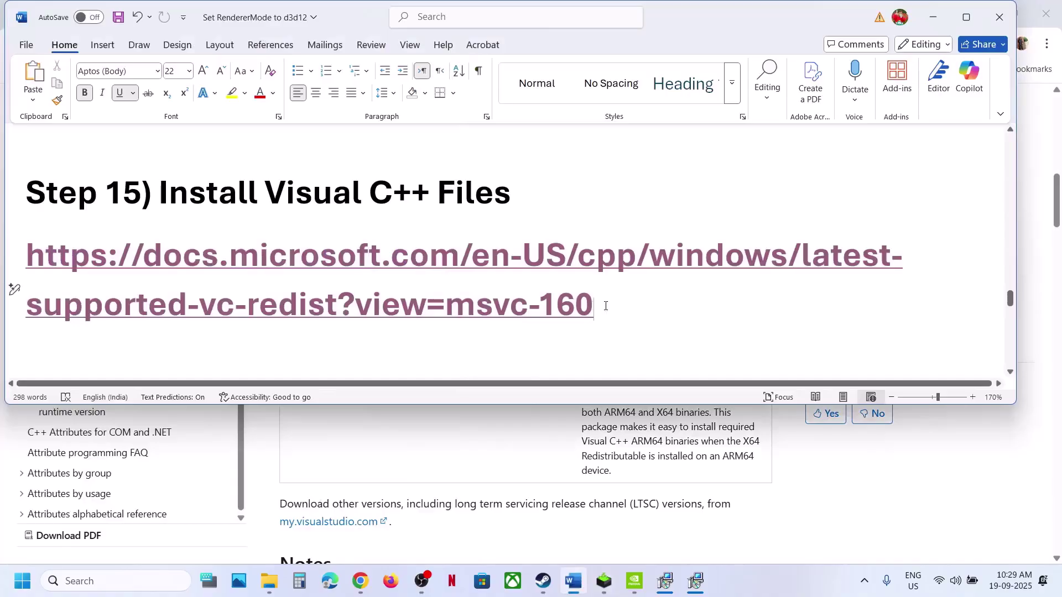
pyautogui.press('Return')
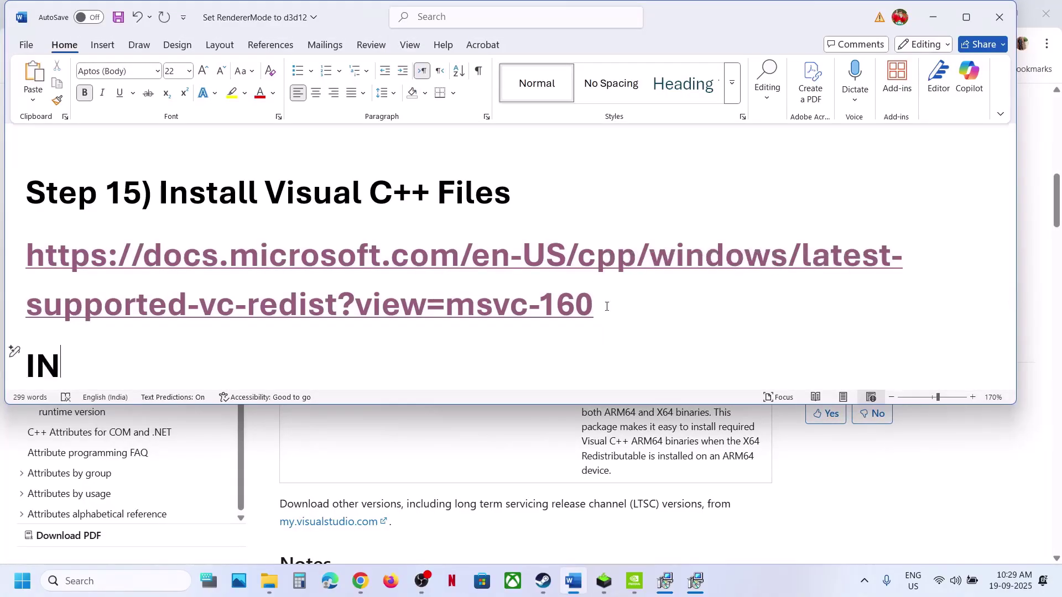
pyautogui.write('INcrease vh')
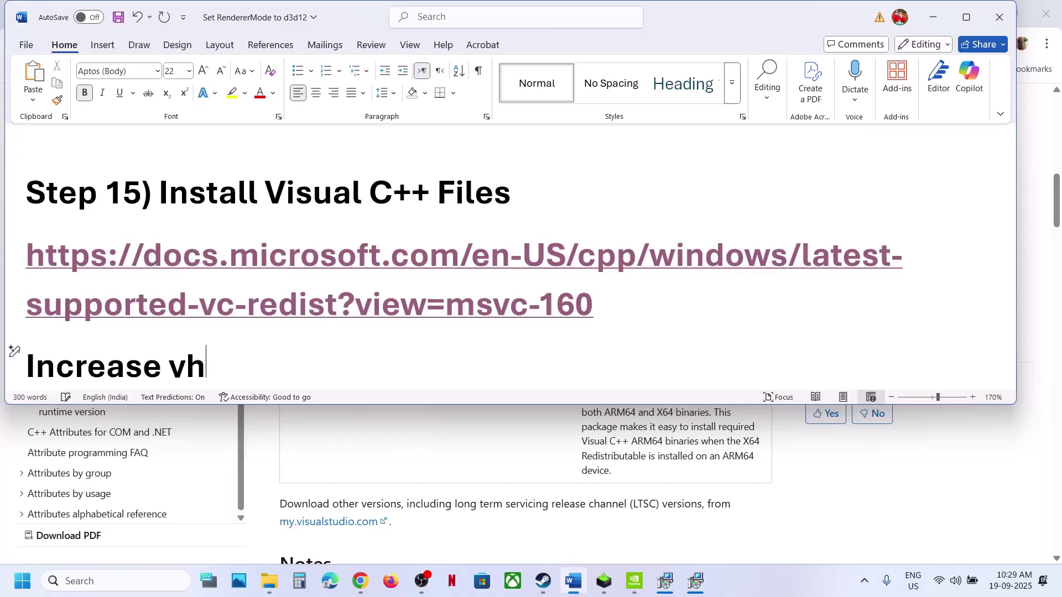
pyautogui.write('the')
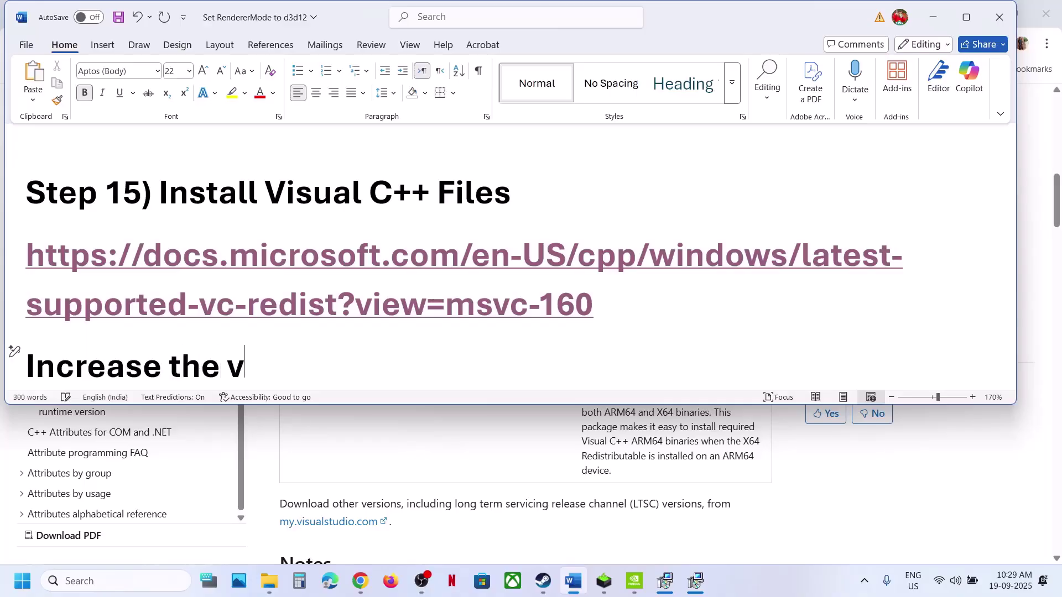
pyautogui.write(' virtual m')
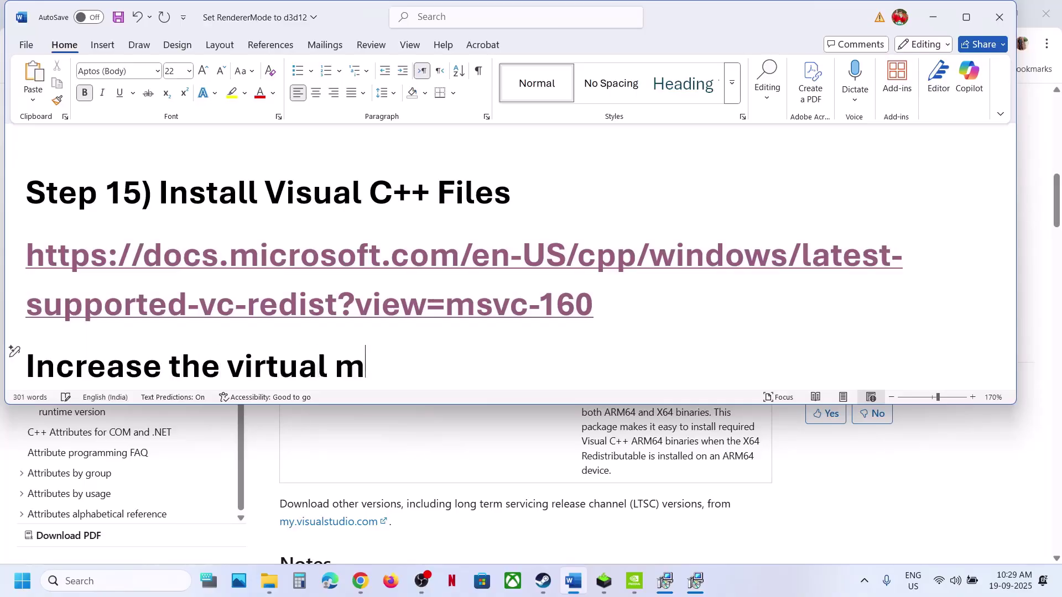
pyautogui.write('emory')
pyautogui.press('Return')
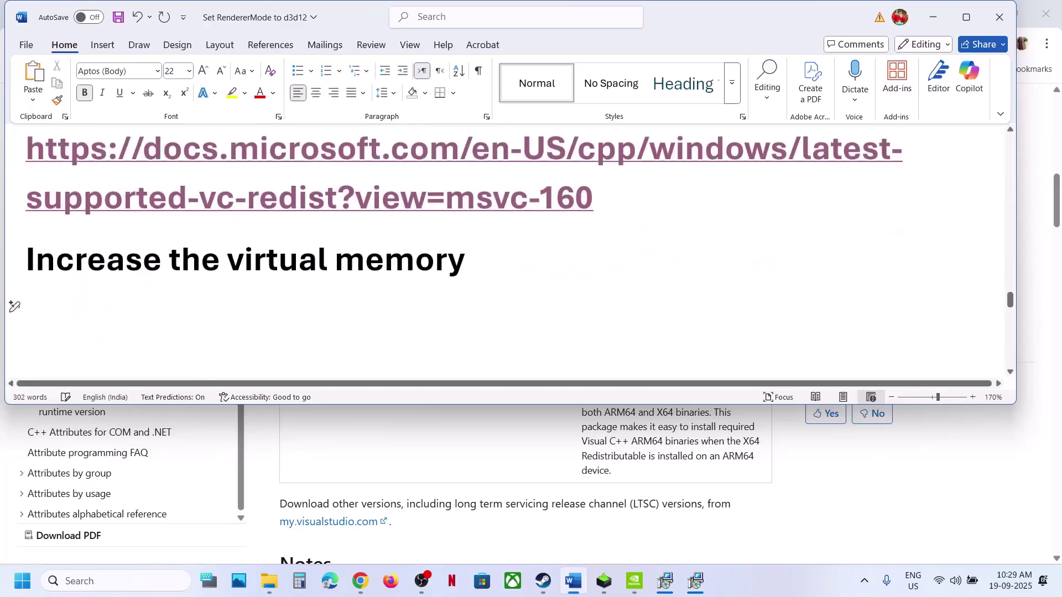
# Find the advanced system settings through Windows search and open the Virtual Memory settings from the advanced performance options
pyautogui.click(122, 583)
pyautogui.write('view')
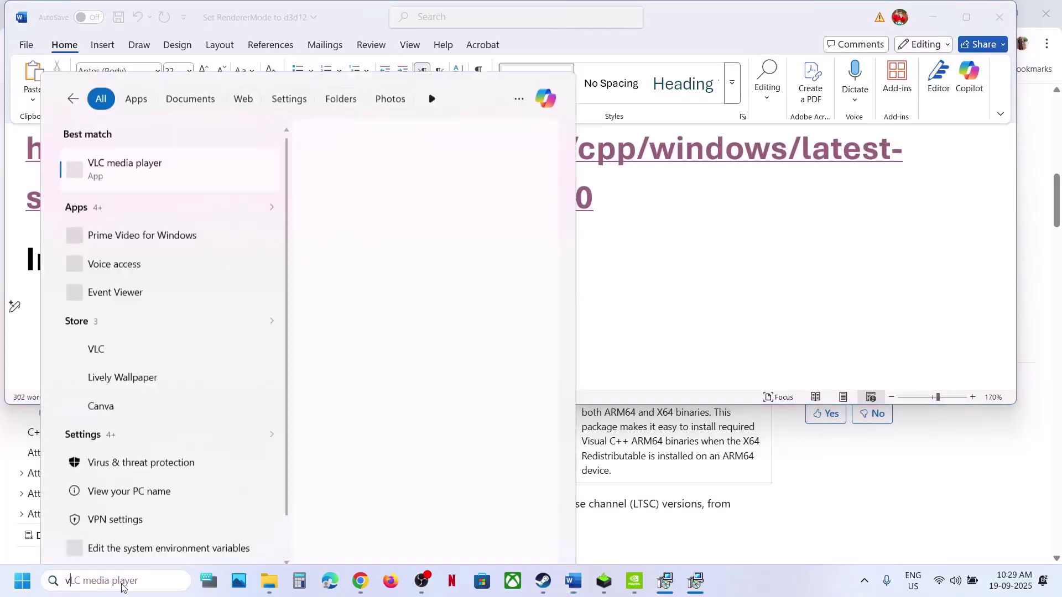
pyautogui.press('Return')
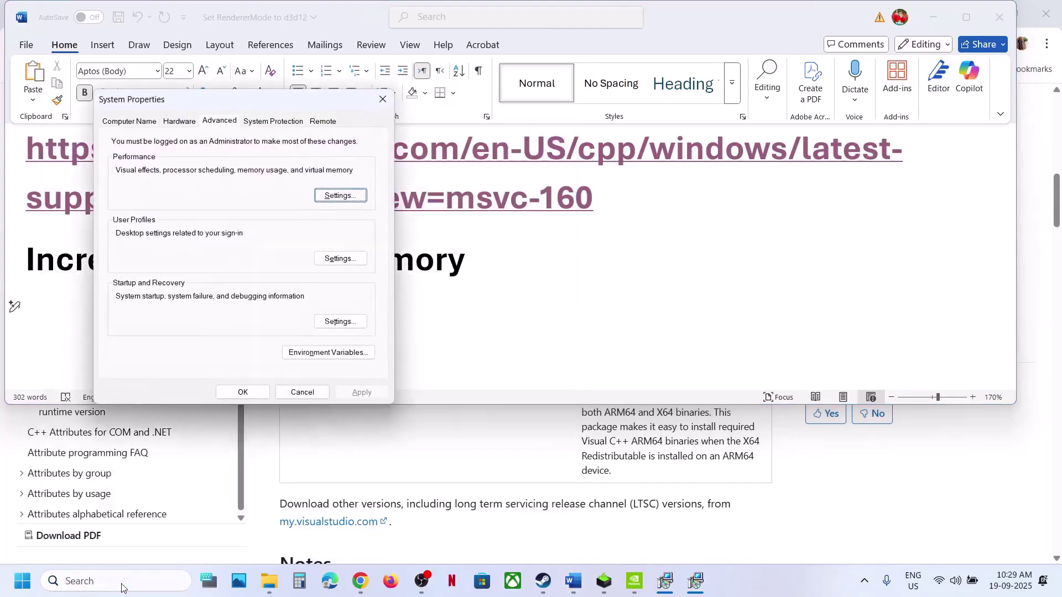
pyautogui.click(329, 194)
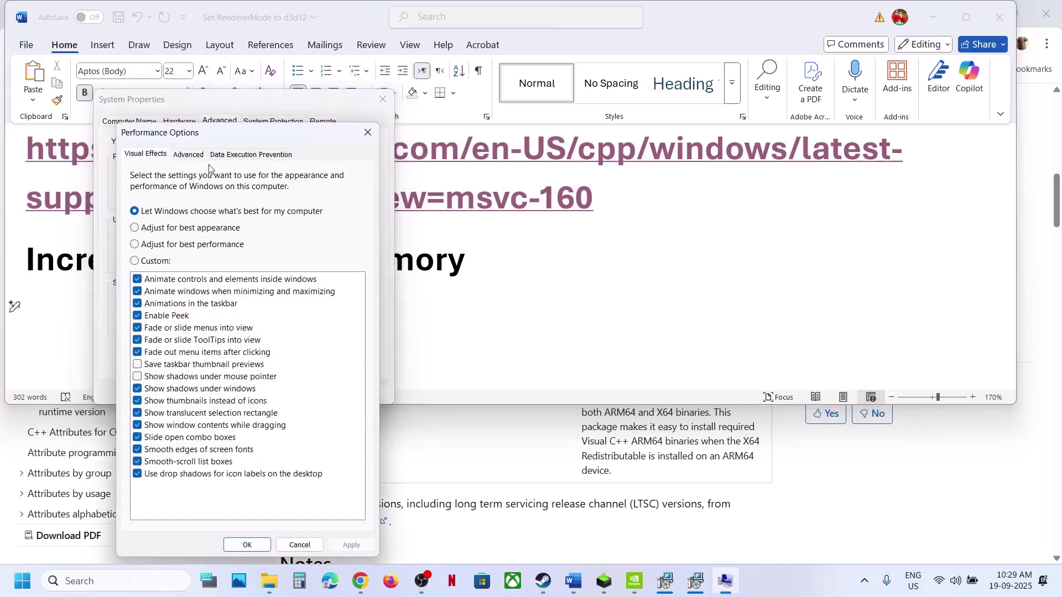
pyautogui.click(188, 155)
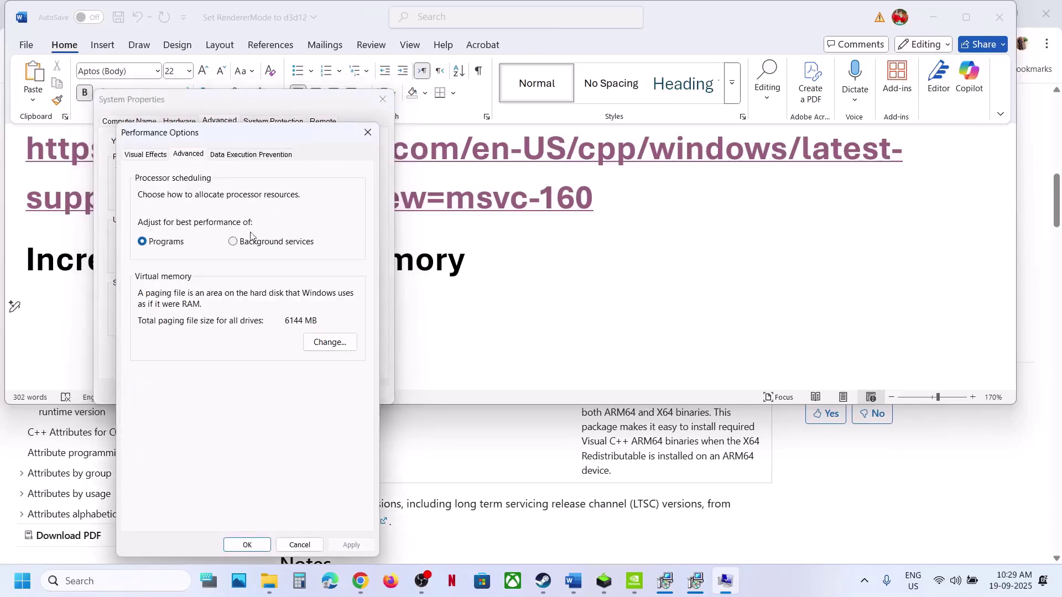
pyautogui.click(344, 341)
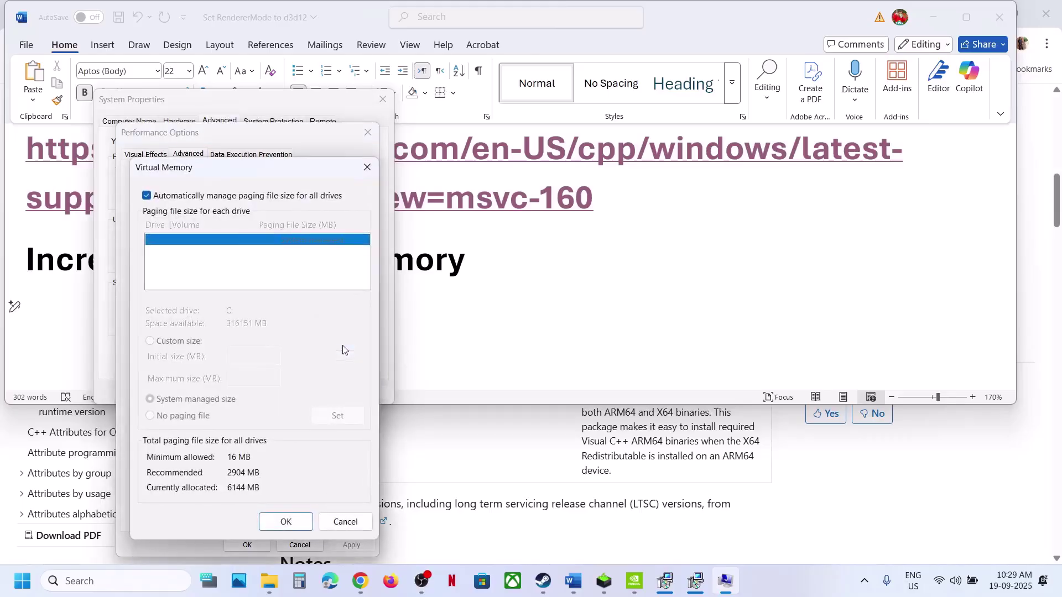
# Turn off automatic paging file management for all drives and choose a custom size for drive C:
pyautogui.click(147, 196)
pyautogui.click(150, 341)
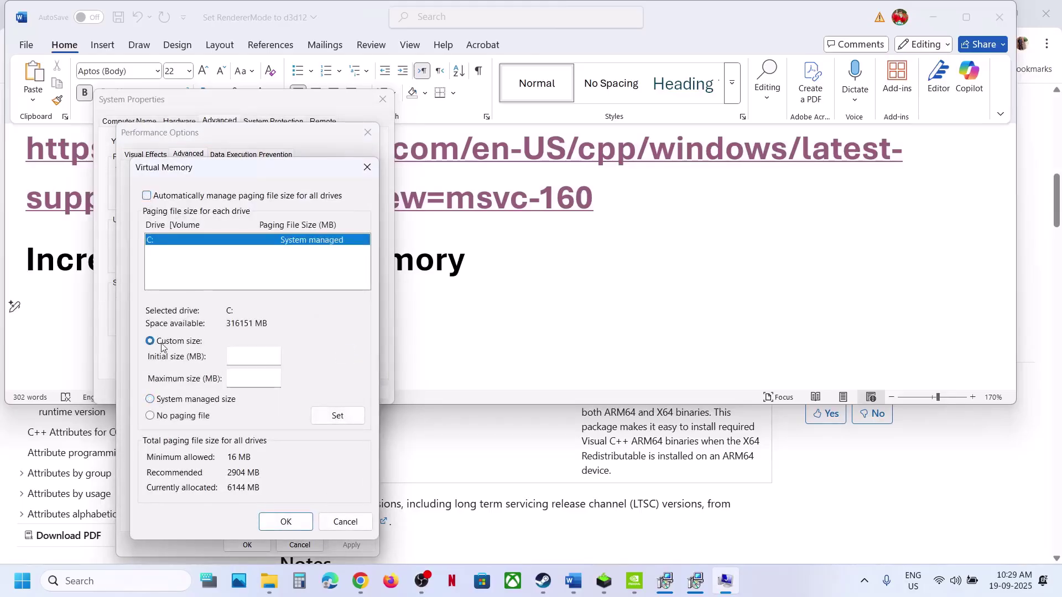